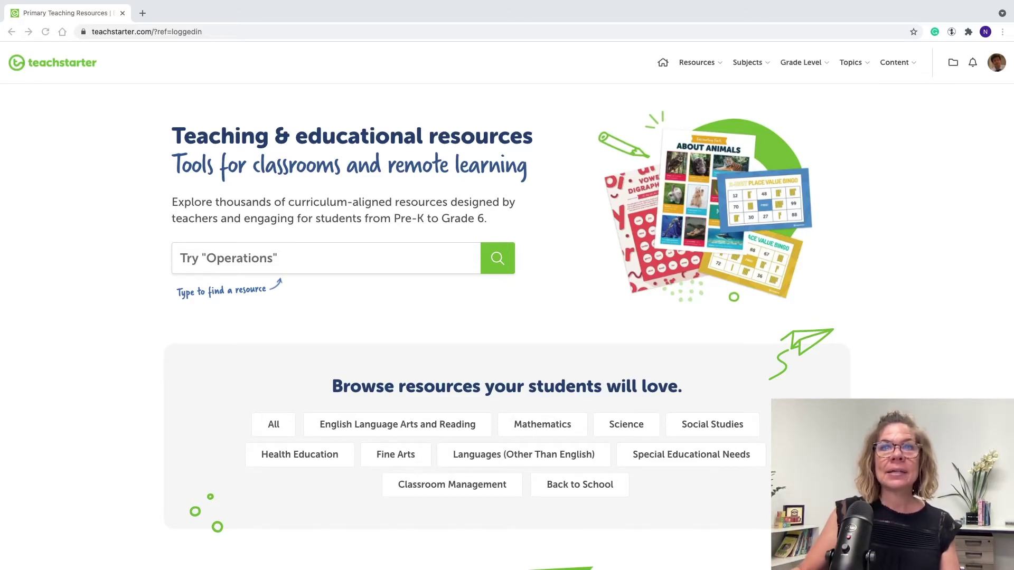
Open the Widgets collection within the teaching resources.
{"action": "left_click", "coordinate": [949, 4]}
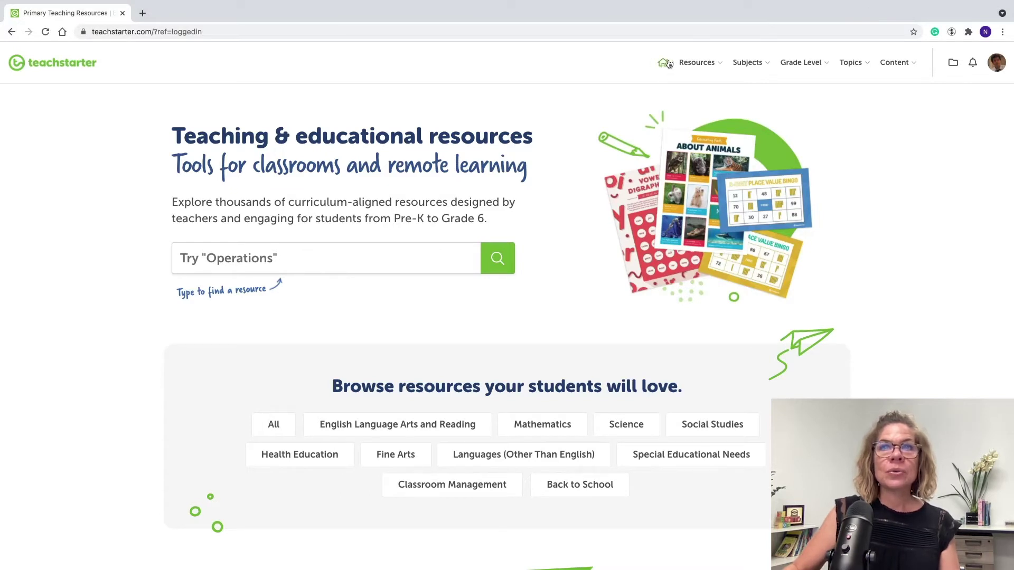
{"action": "left_click", "coordinate": [704, 68]}
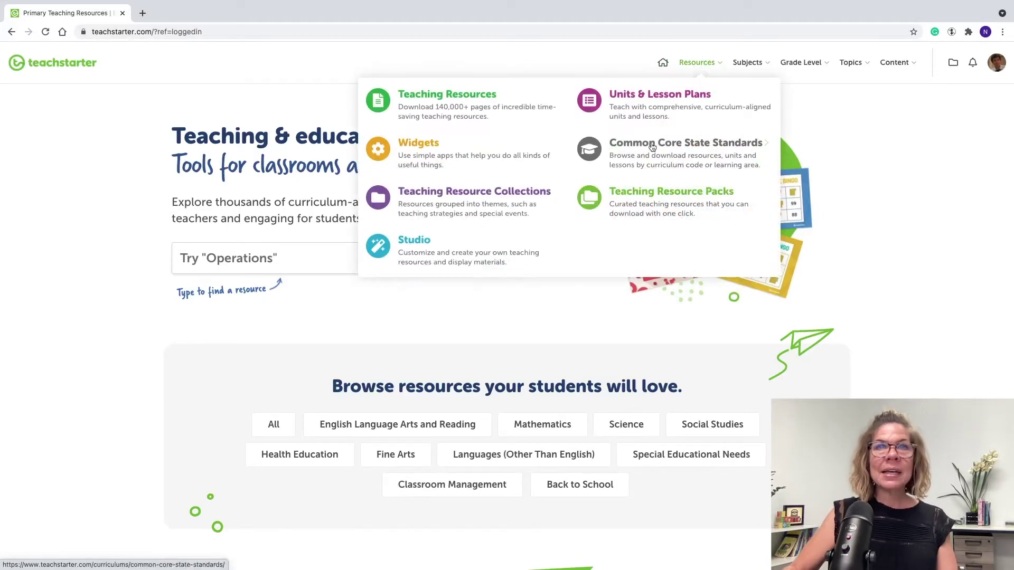
{"action": "left_click", "coordinate": [426, 149]}
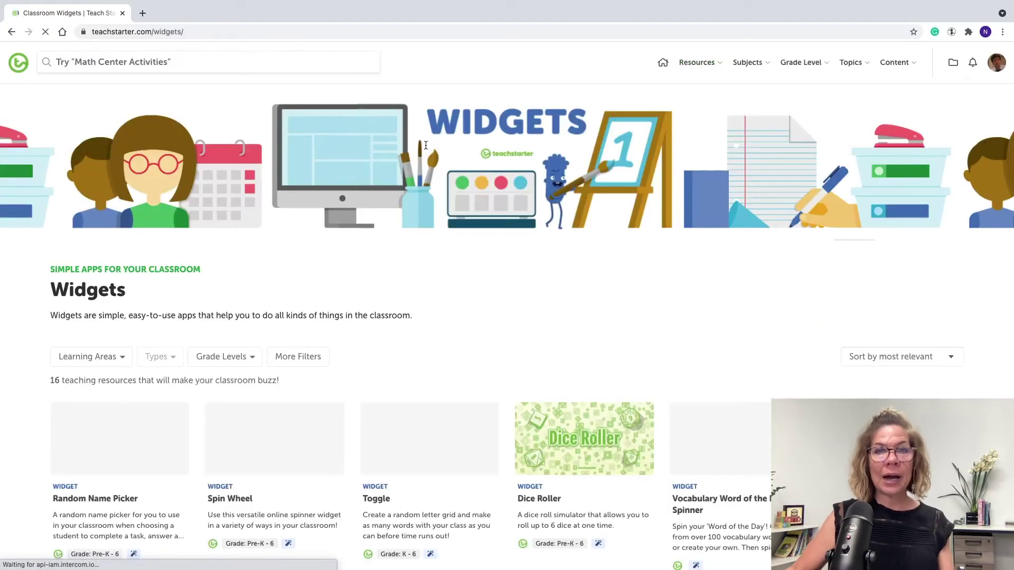
Find the Spin Wheel among the classroom widgets and launch it.
{"action": "scroll", "coordinate": [481, 306], "scroll_direction": "down", "scroll_amount": 3}
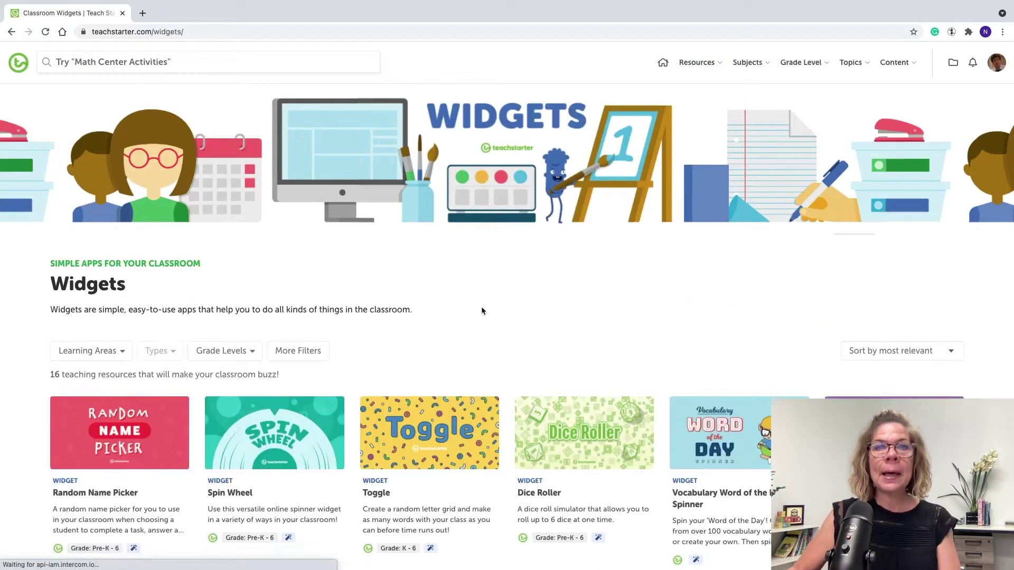
{"action": "scroll", "coordinate": [485, 308], "scroll_direction": "down", "scroll_amount": 1}
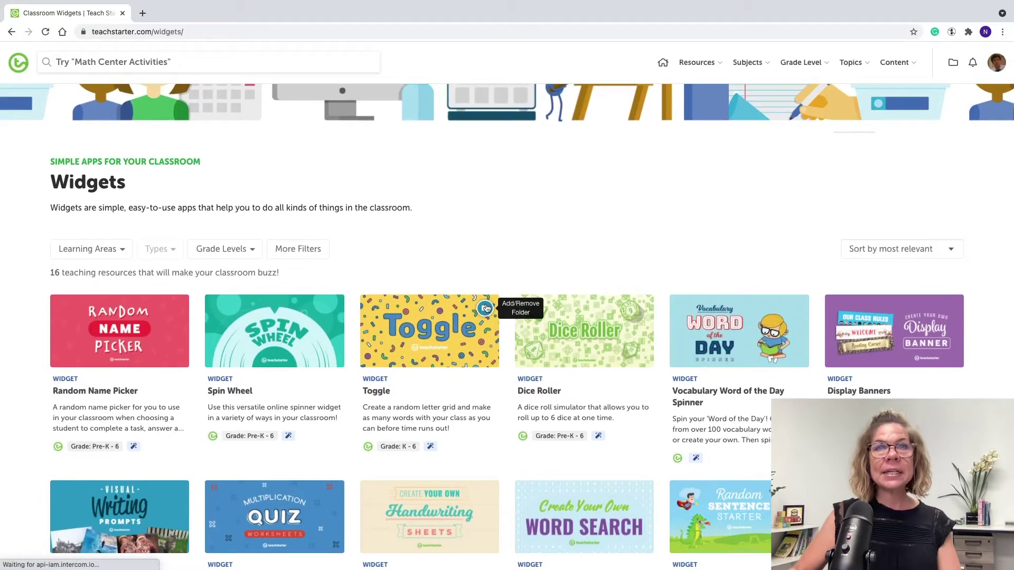
{"action": "scroll", "coordinate": [541, 310], "scroll_direction": "down", "scroll_amount": 2}
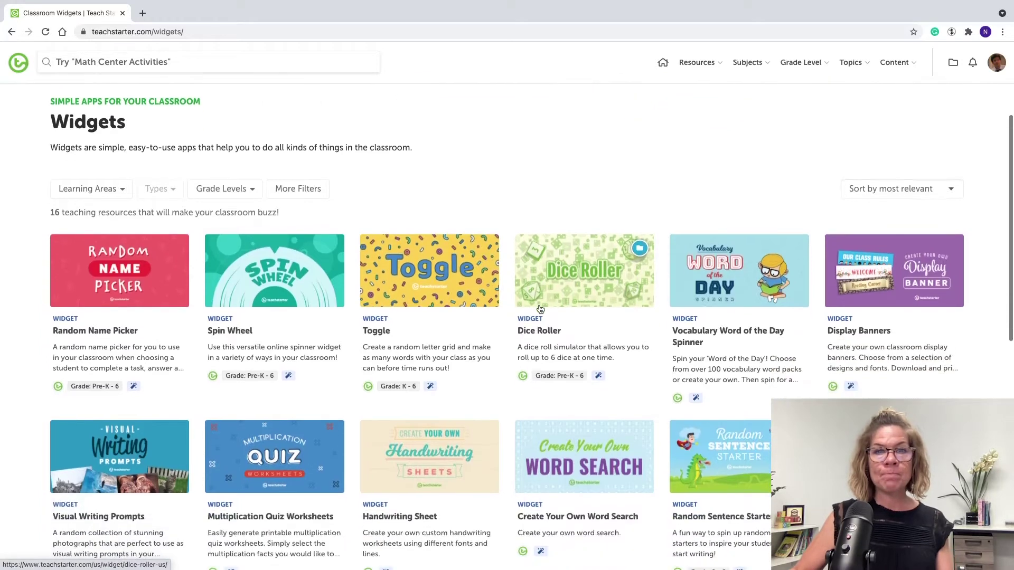
{"action": "scroll", "coordinate": [541, 309], "scroll_direction": "up", "scroll_amount": 2}
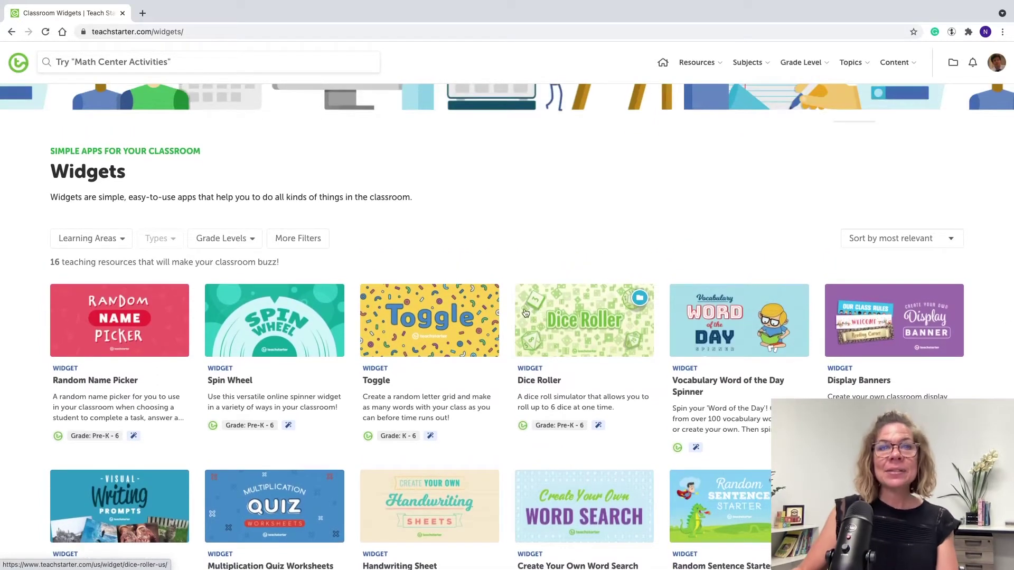
{"action": "left_click", "coordinate": [236, 385]}
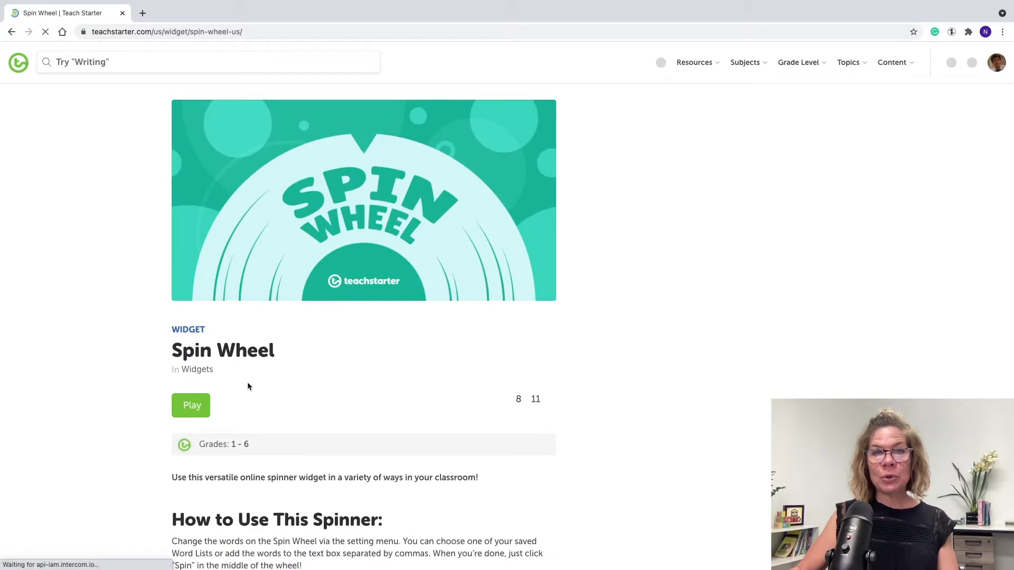
{"action": "left_click", "coordinate": [198, 410]}
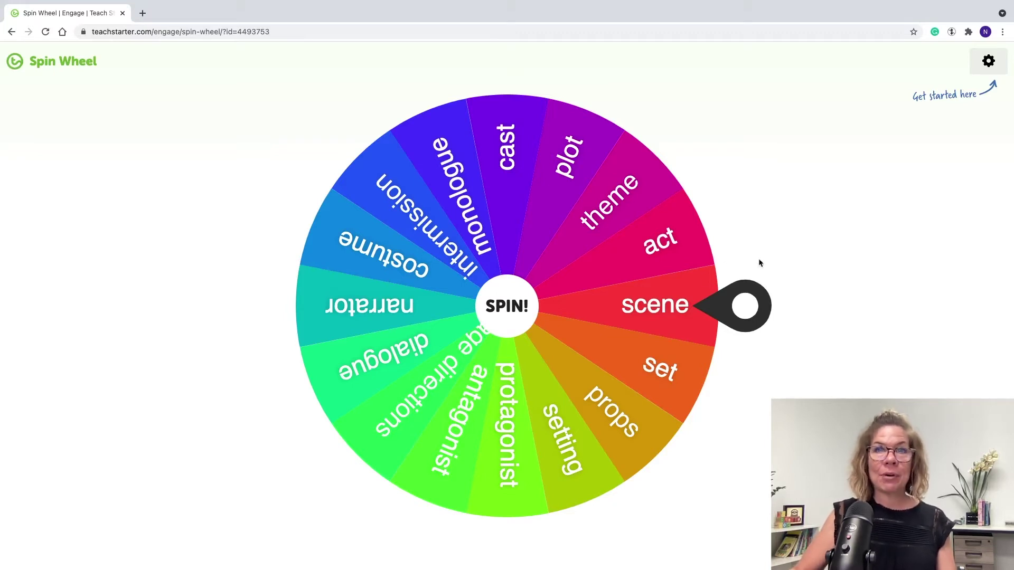
Load the Prize Wheel word list, then spin the wheel and remove the Fun Friday prize from it.
{"action": "left_click", "coordinate": [986, 62]}
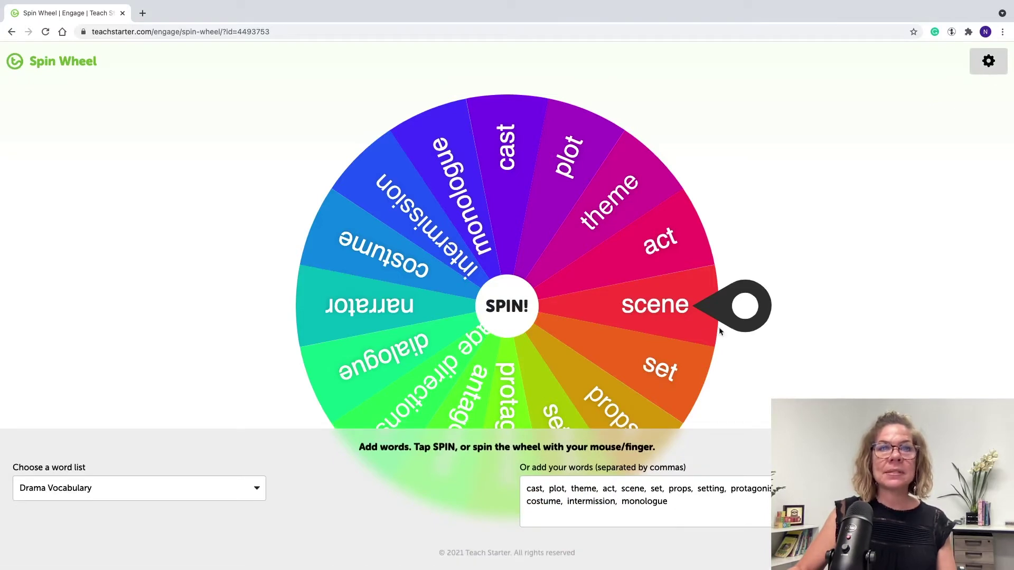
{"action": "left_click", "coordinate": [256, 491]}
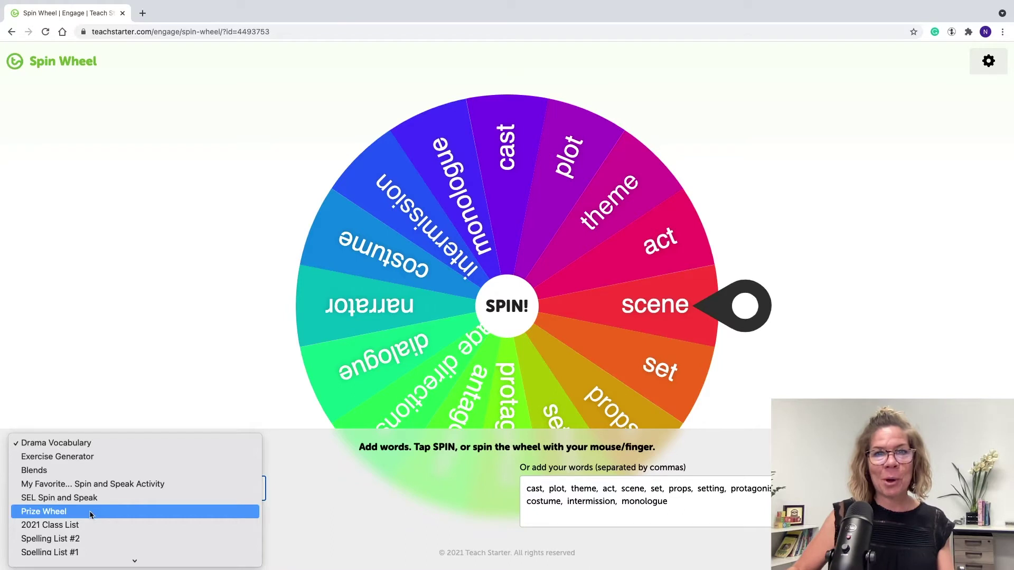
{"action": "left_click", "coordinate": [57, 512]}
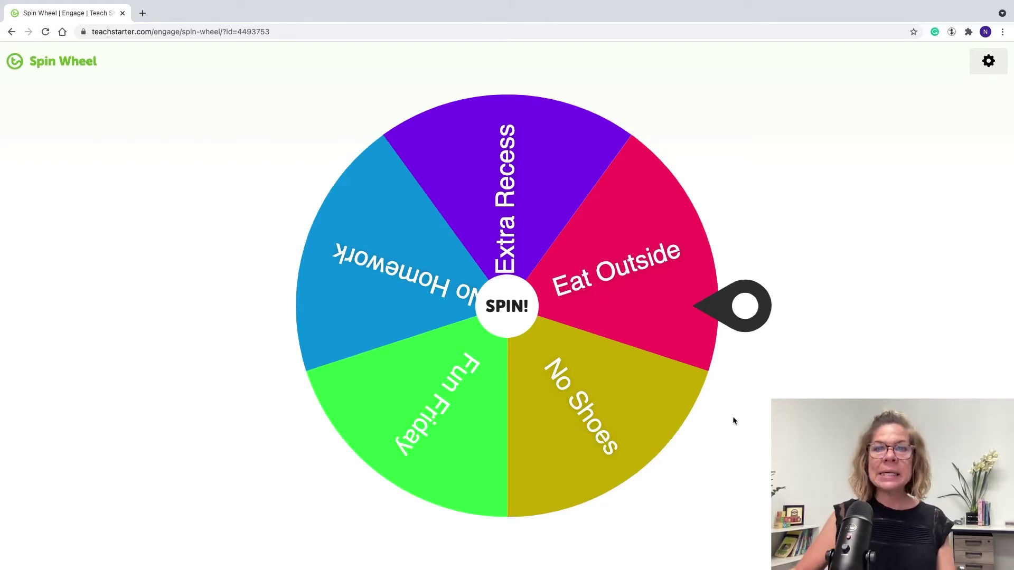
{"action": "left_click", "coordinate": [505, 316]}
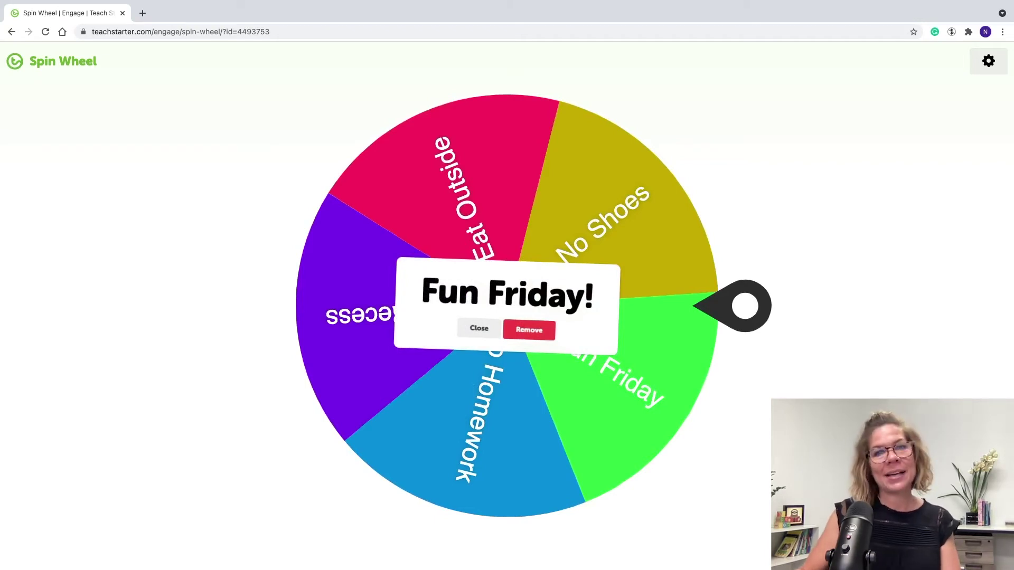
{"action": "left_click", "coordinate": [530, 331]}
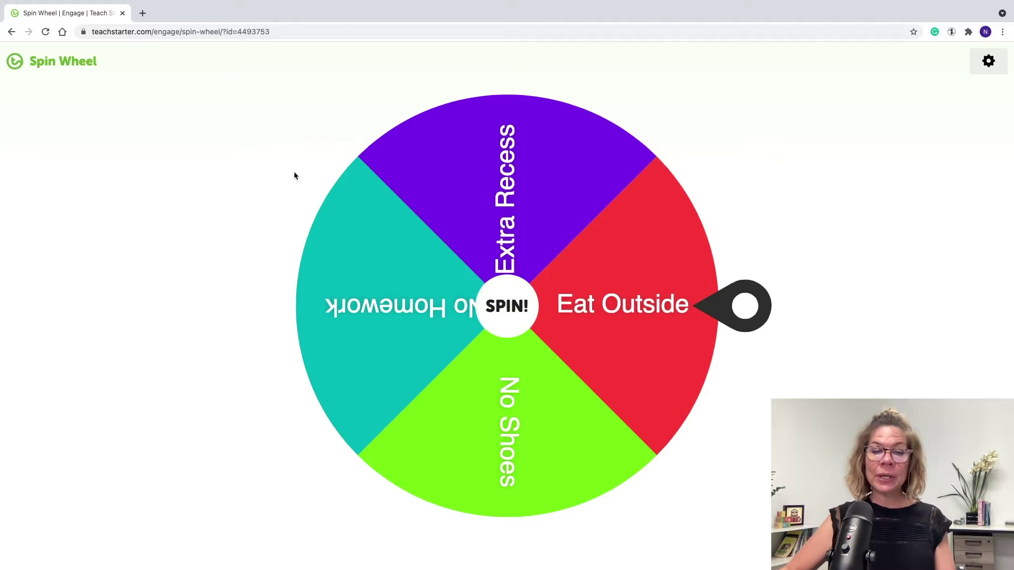
Switch the wheel to the SEL Spin and Speak word list and close the settings.
{"action": "left_click", "coordinate": [989, 62]}
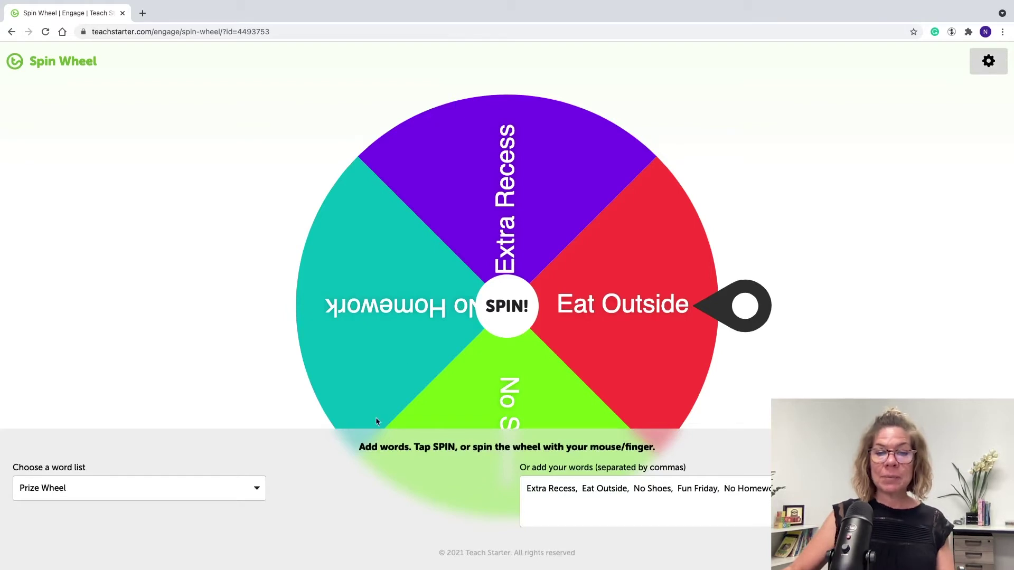
{"action": "left_click", "coordinate": [259, 493]}
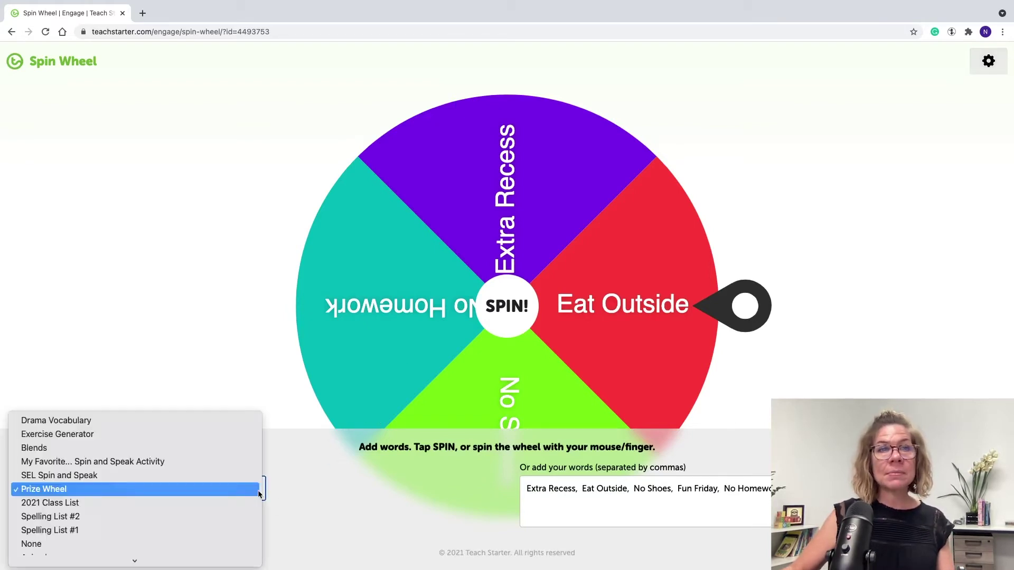
{"action": "left_click", "coordinate": [141, 477]}
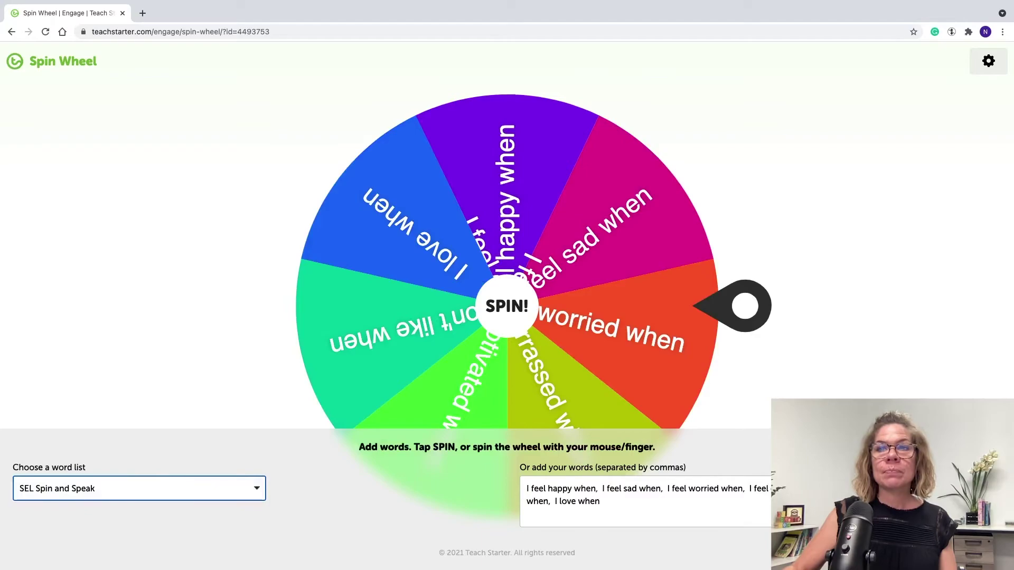
{"action": "left_click", "coordinate": [729, 509]}
Spin the wheel several times, removing the "I feel happy when" prompt but keeping "I feel motivated when".
{"action": "left_click", "coordinate": [512, 318]}
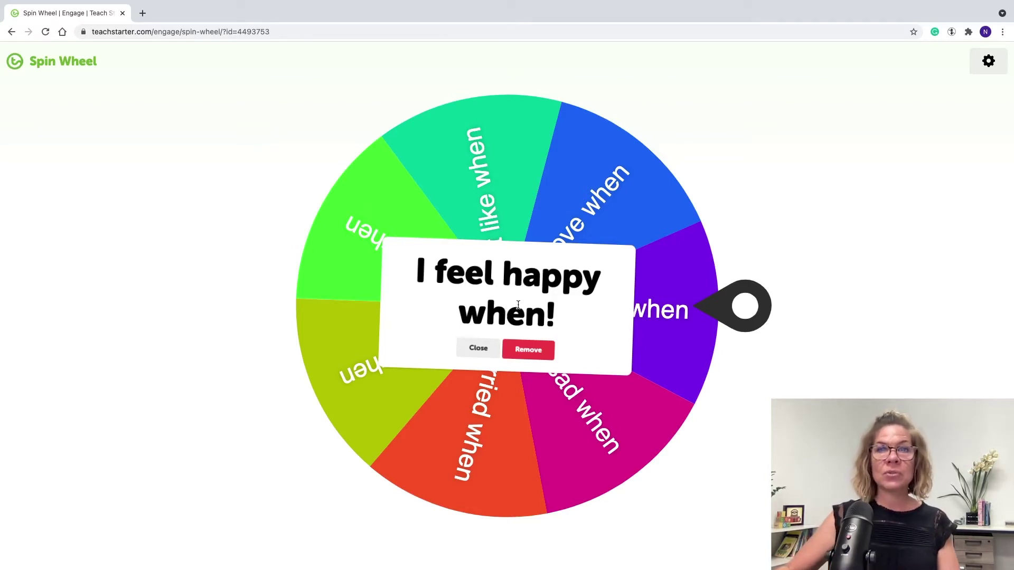
{"action": "left_click", "coordinate": [526, 352]}
{"action": "left_click", "coordinate": [511, 318]}
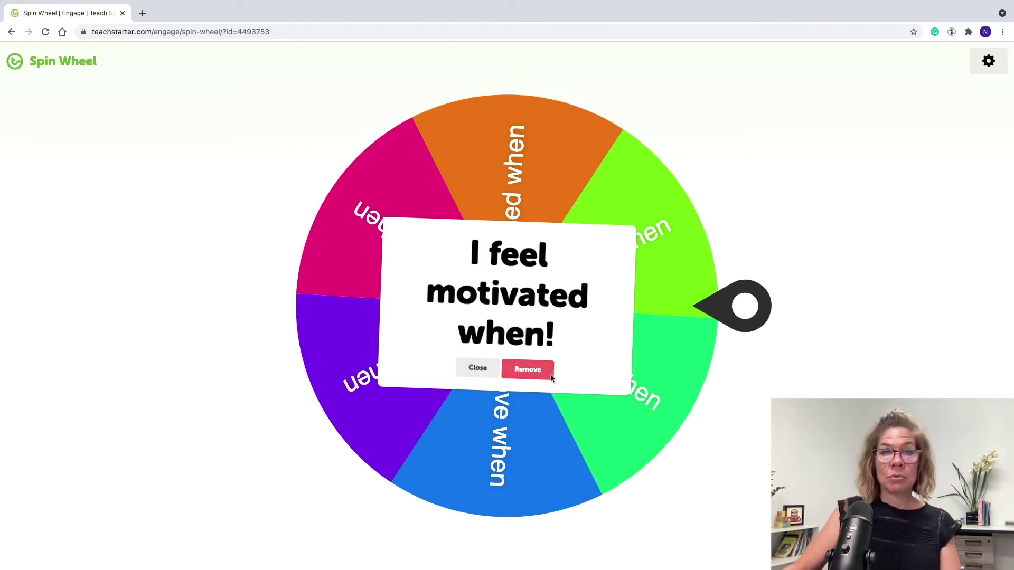
{"action": "left_click", "coordinate": [478, 368]}
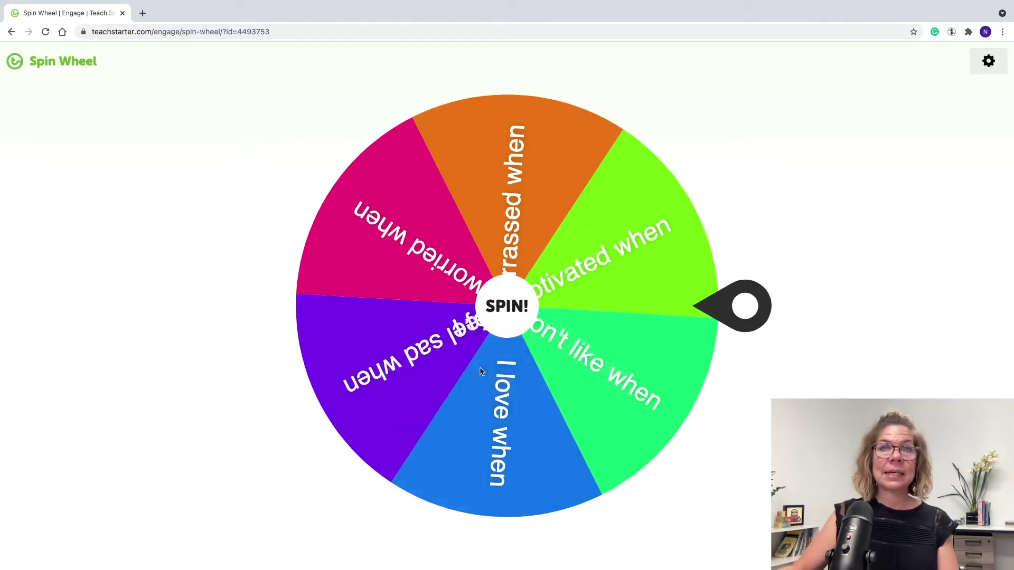
{"action": "left_click", "coordinate": [500, 320]}
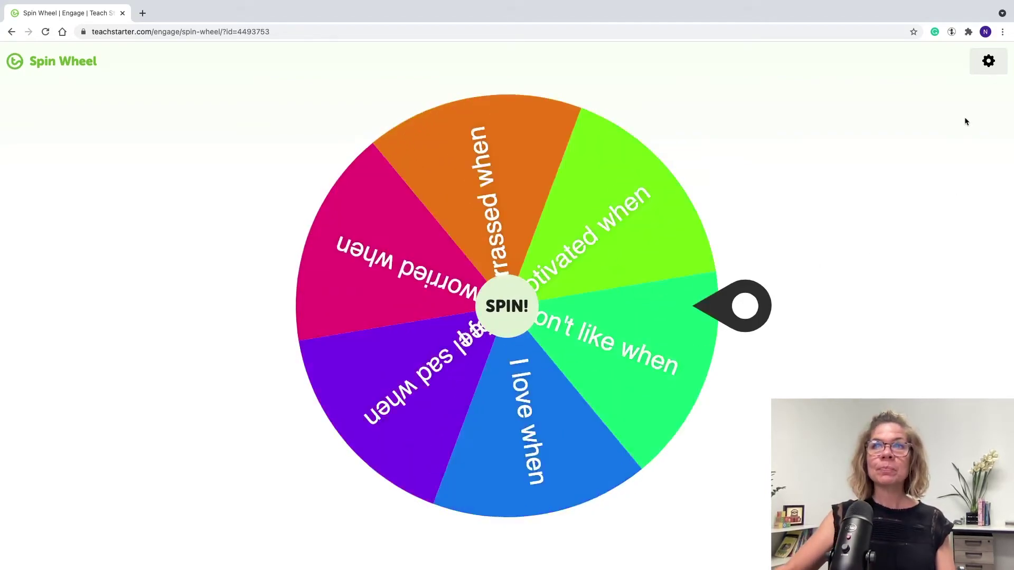
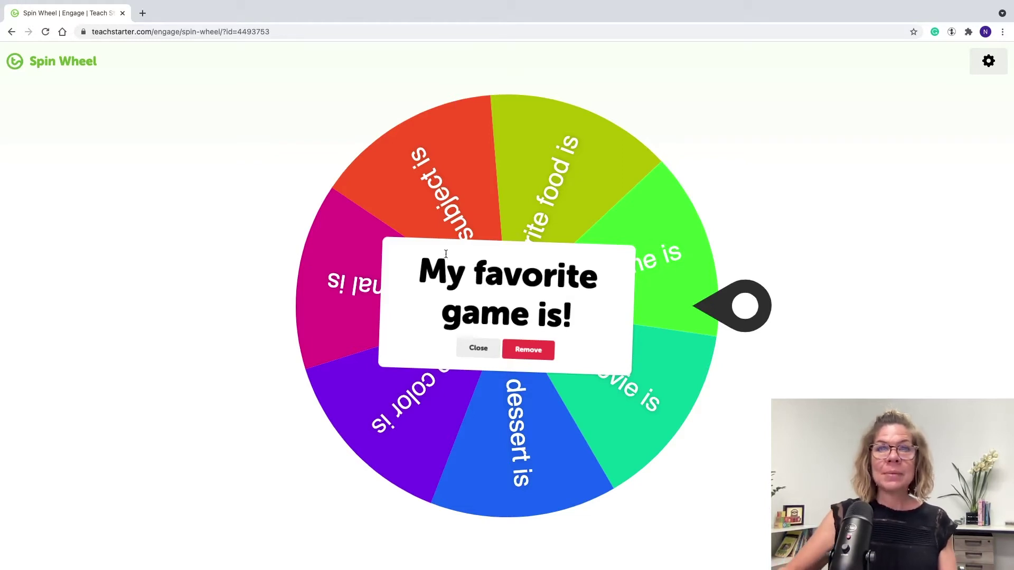
Dismiss the "My favorite game is" result and briefly view the wheel's word list settings.
{"action": "left_click", "coordinate": [476, 349]}
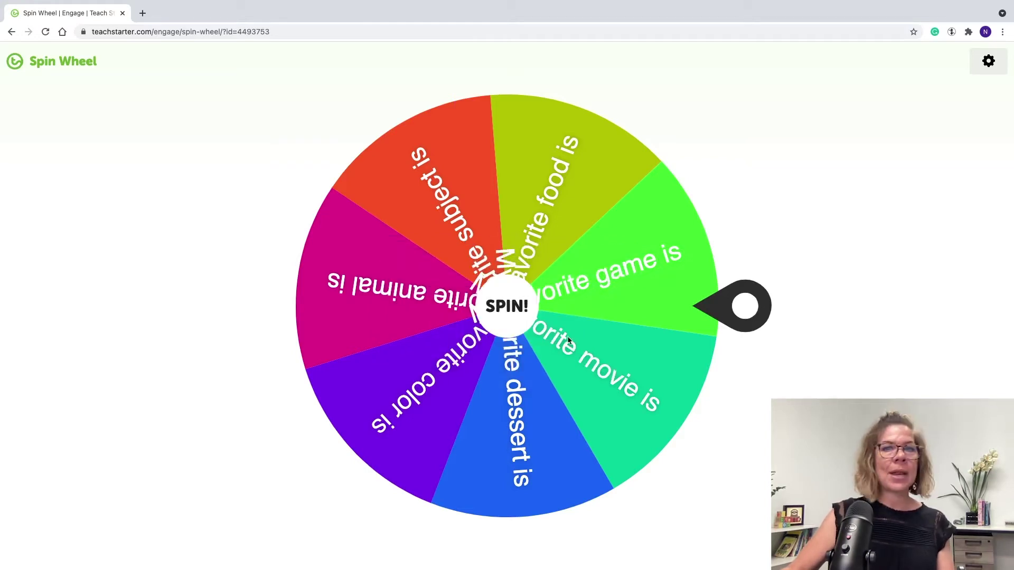
{"action": "left_click", "coordinate": [987, 64]}
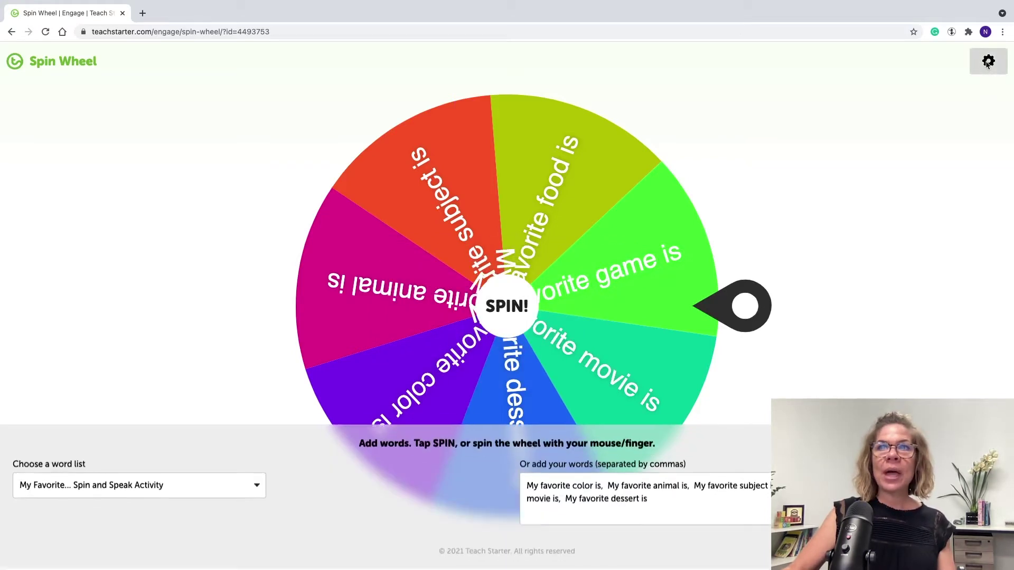
{"action": "left_click", "coordinate": [985, 63]}
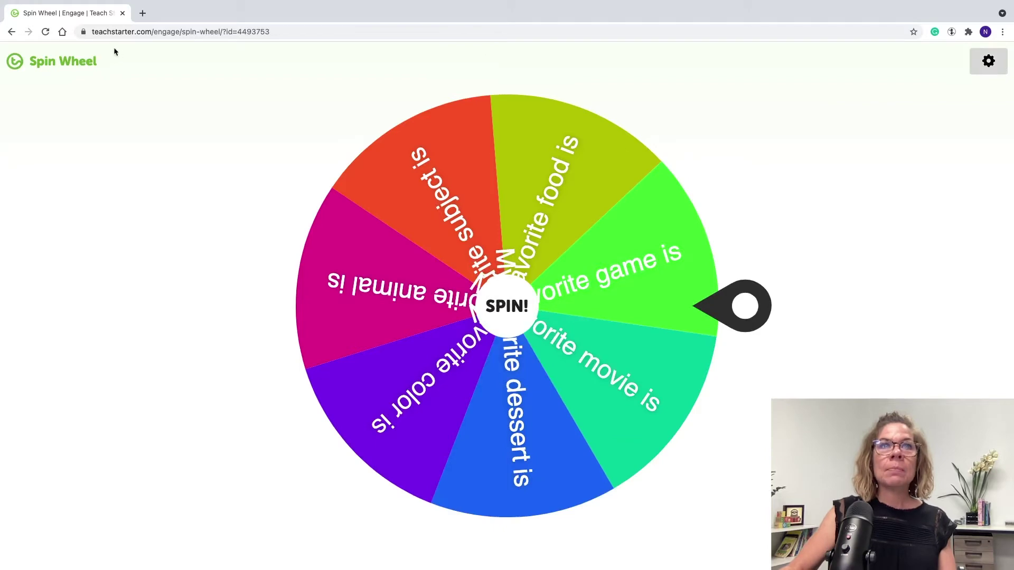
Leave the Spin Wheel and open the account's Word Lists page from the home feed.
{"action": "left_click", "coordinate": [11, 33]}
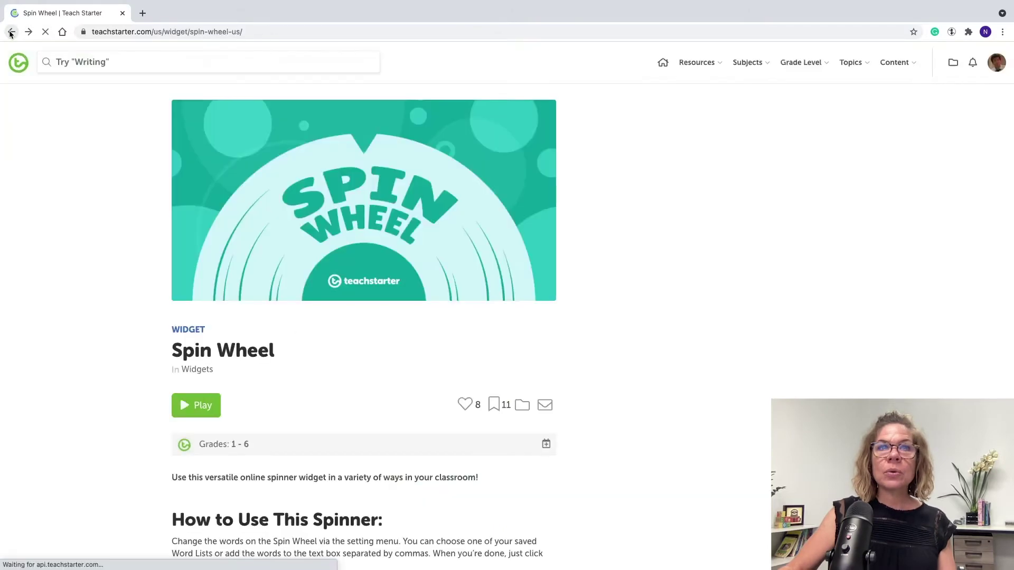
{"action": "left_click", "coordinate": [664, 66]}
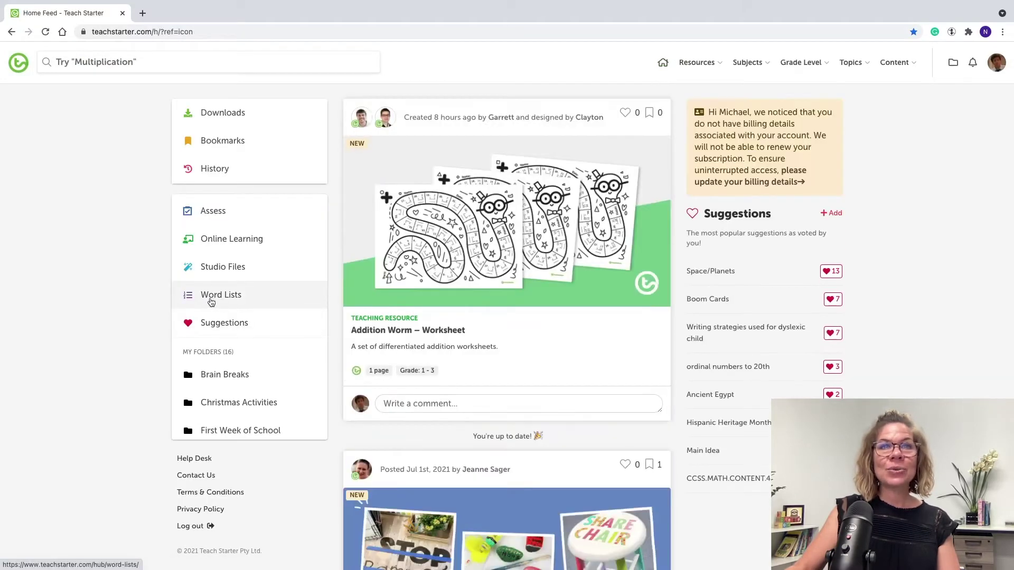
{"action": "left_click", "coordinate": [247, 301]}
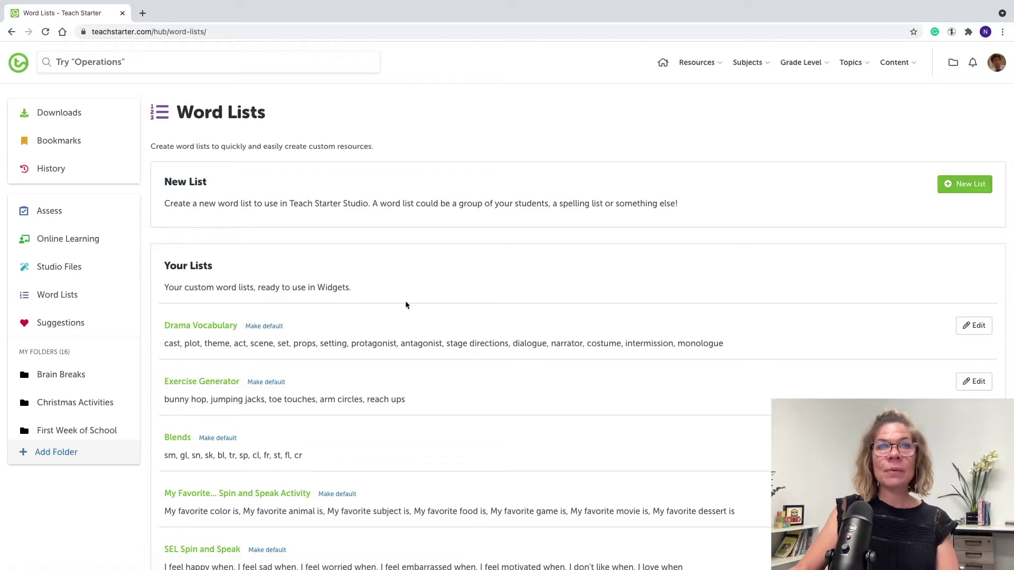
Look through the saved custom word lists and open the Blends list for editing.
{"action": "scroll", "coordinate": [387, 312], "scroll_direction": "down", "scroll_amount": 2}
{"action": "scroll", "coordinate": [254, 264], "scroll_direction": "down", "scroll_amount": 1}
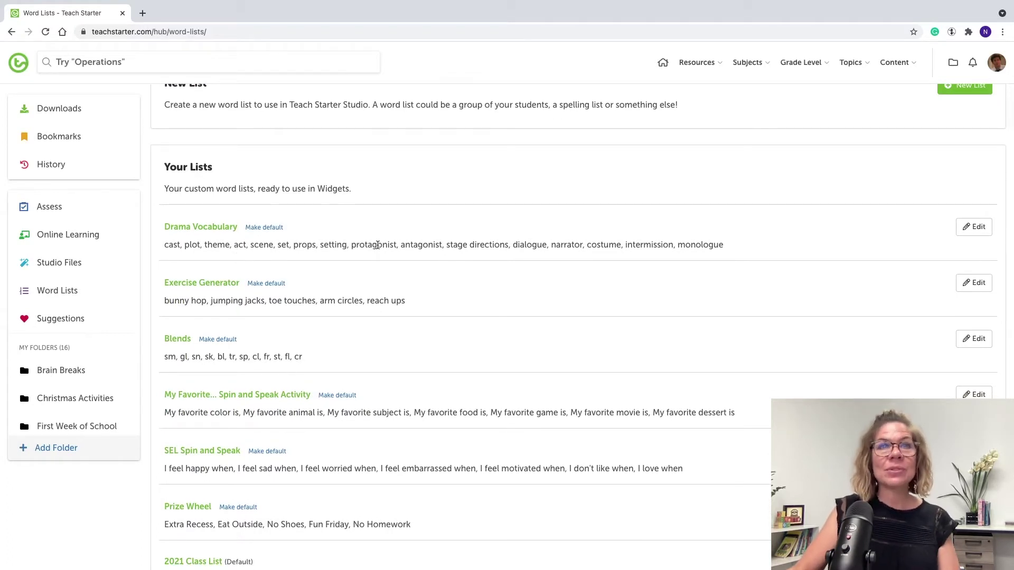
{"action": "scroll", "coordinate": [324, 255], "scroll_direction": "down", "scroll_amount": 1}
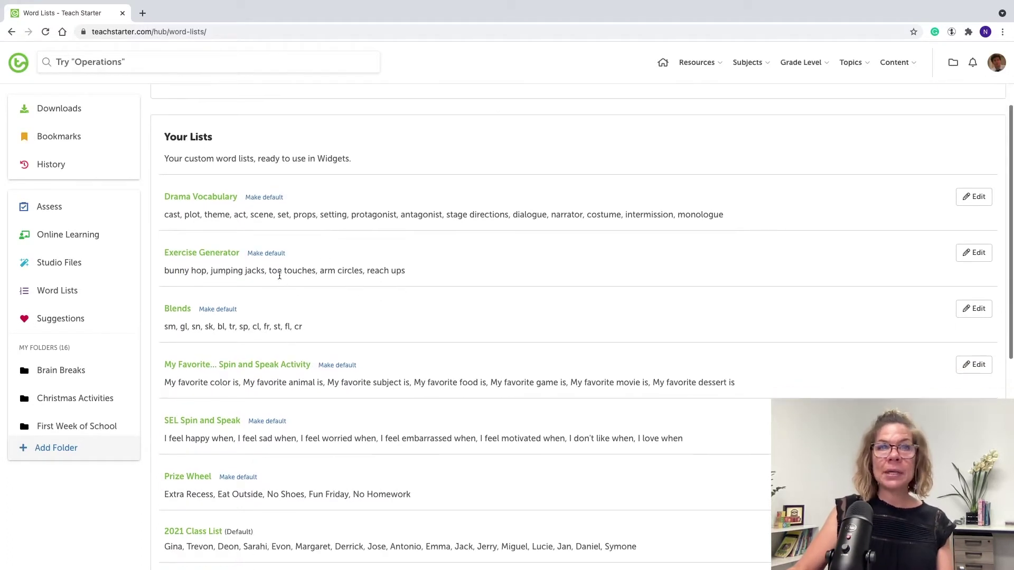
{"action": "scroll", "coordinate": [278, 271], "scroll_direction": "down", "scroll_amount": 2}
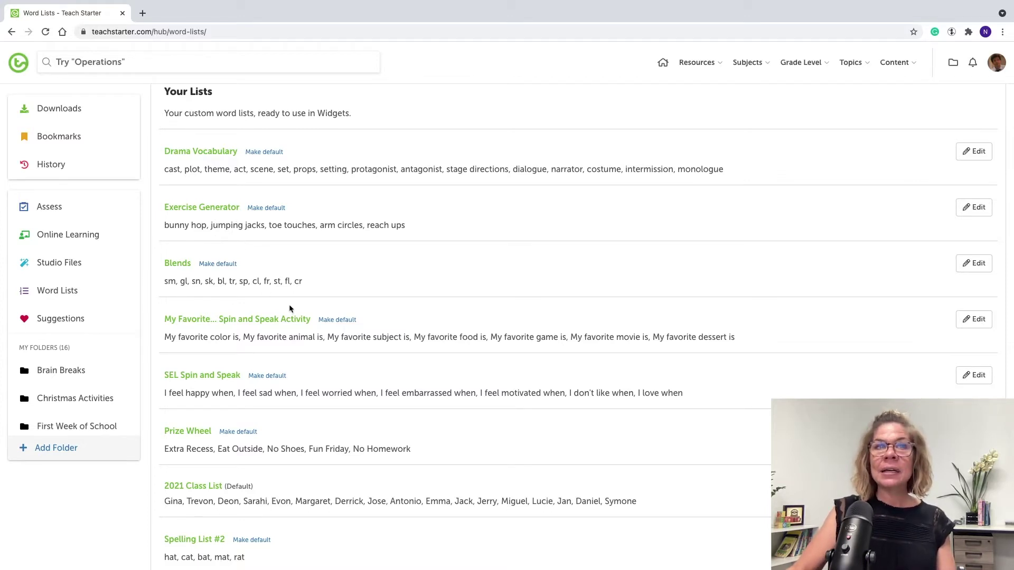
{"action": "scroll", "coordinate": [290, 307], "scroll_direction": "down", "scroll_amount": 1}
{"action": "scroll", "coordinate": [280, 378], "scroll_direction": "down", "scroll_amount": 3}
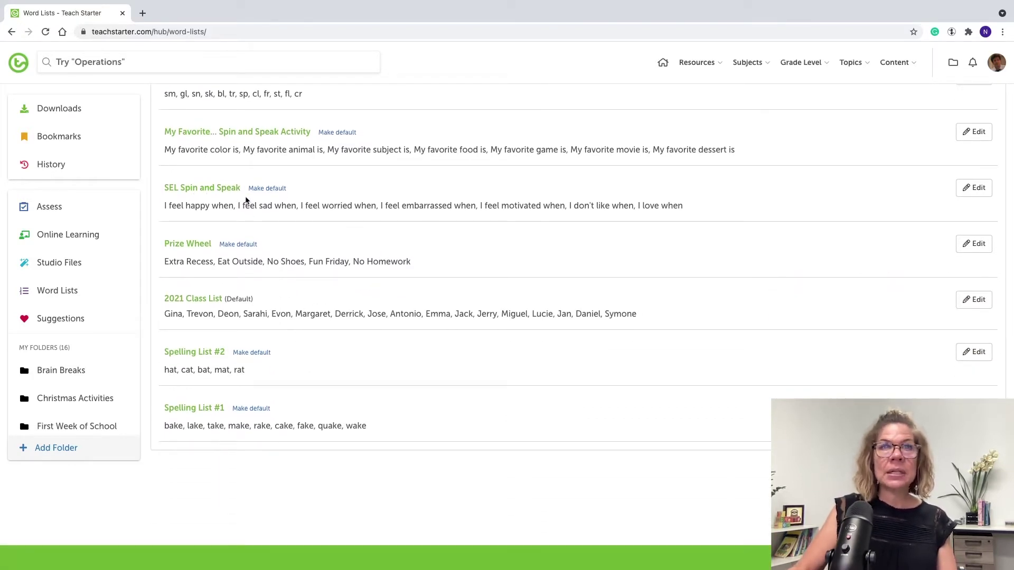
{"action": "scroll", "coordinate": [245, 200], "scroll_direction": "up", "scroll_amount": 1}
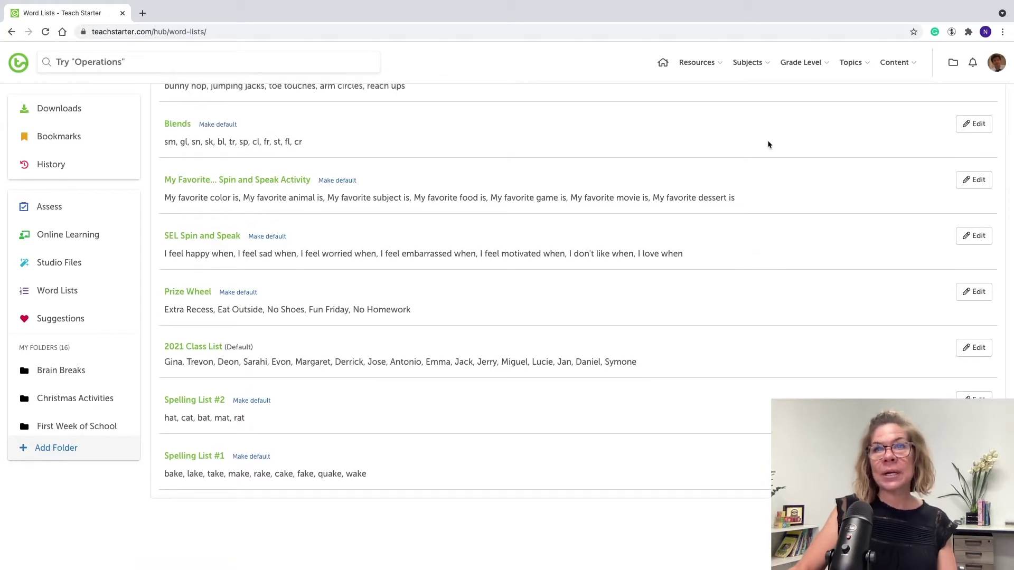
{"action": "scroll", "coordinate": [975, 129], "scroll_direction": "down", "scroll_amount": 1}
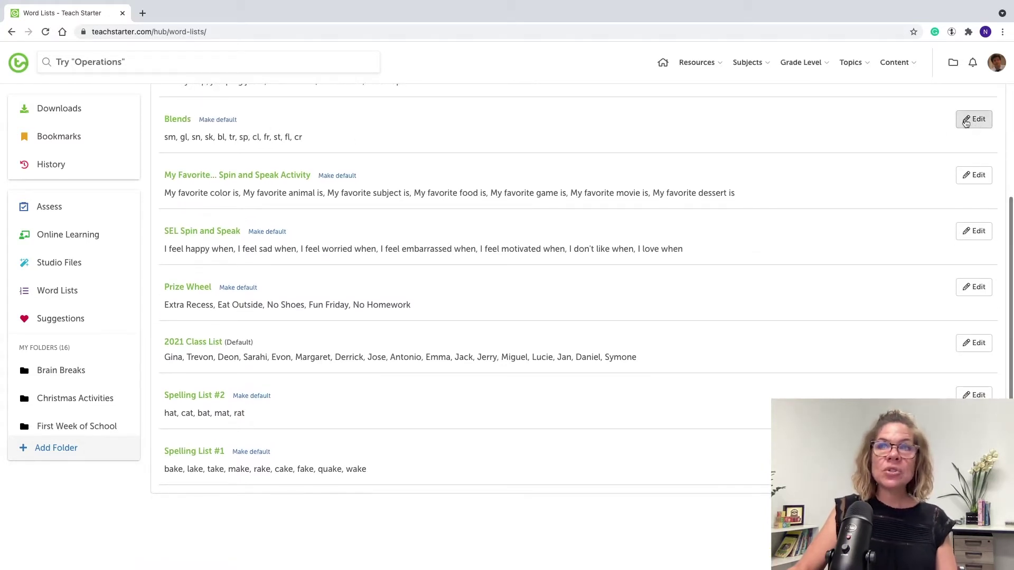
{"action": "left_click", "coordinate": [968, 121]}
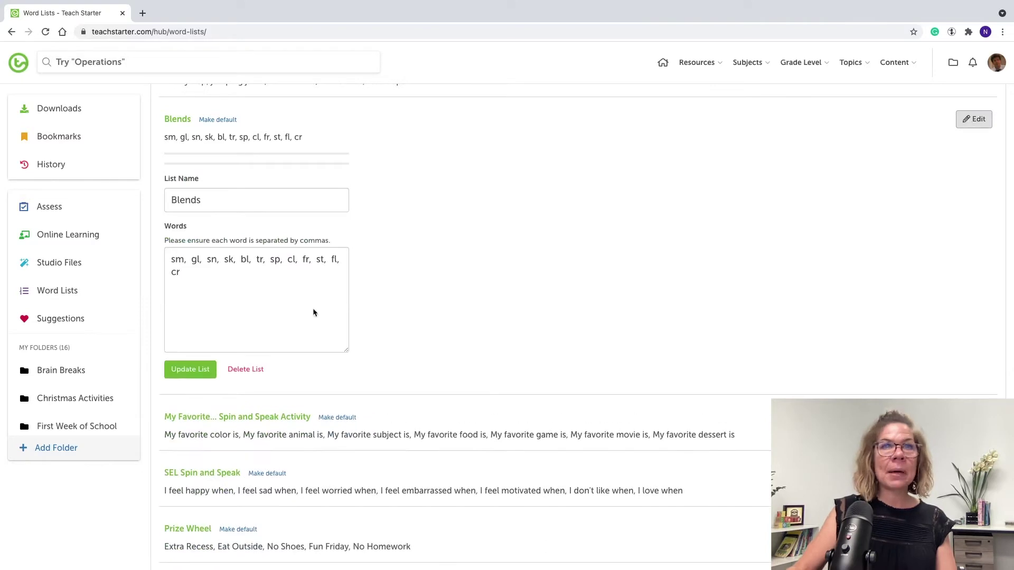
Add the blend "sl" to the end of the Blends word list and save the update.
{"action": "left_click", "coordinate": [211, 276]}
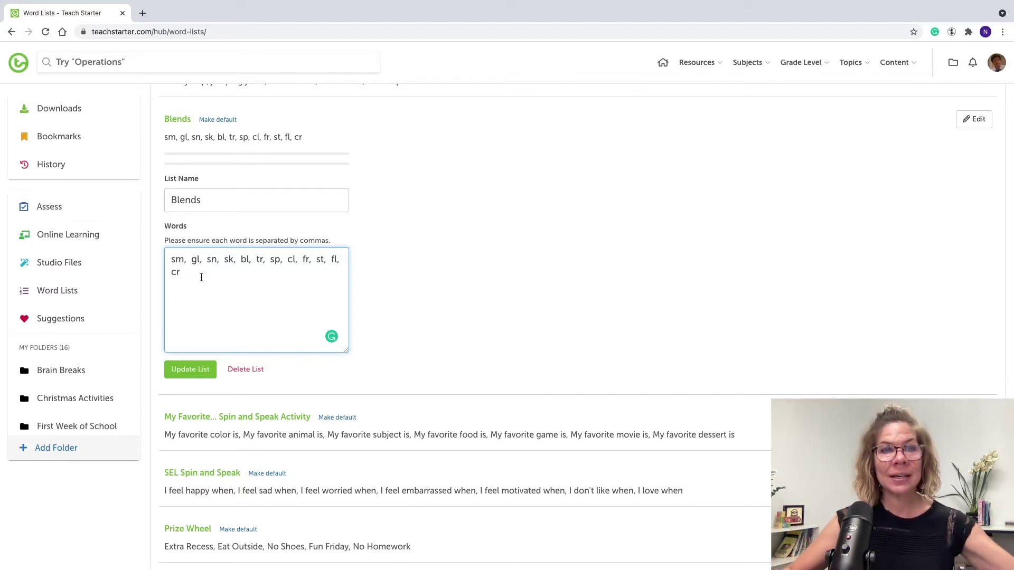
{"action": "type", "text": ", sl"}
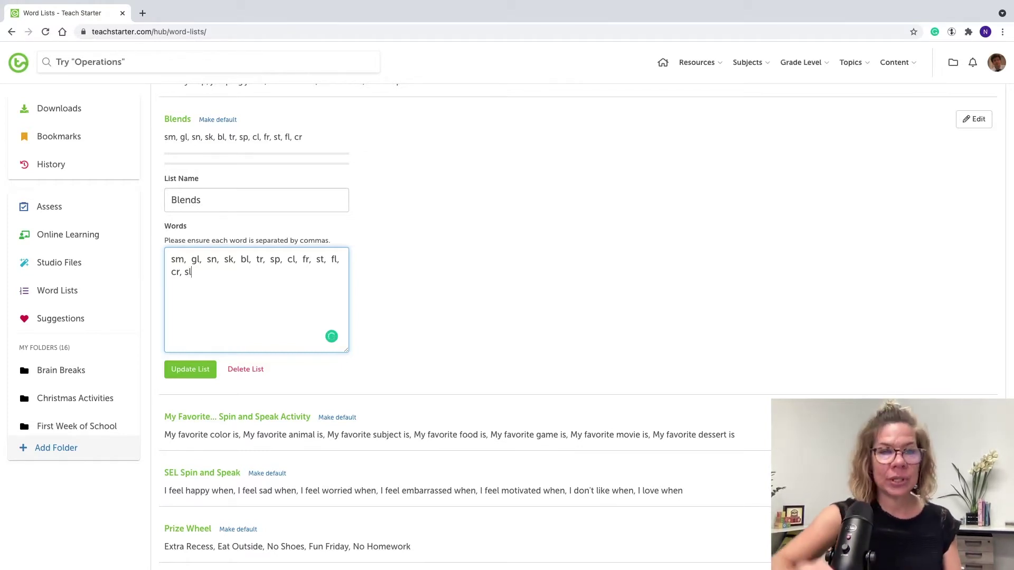
{"action": "left_click", "coordinate": [187, 369]}
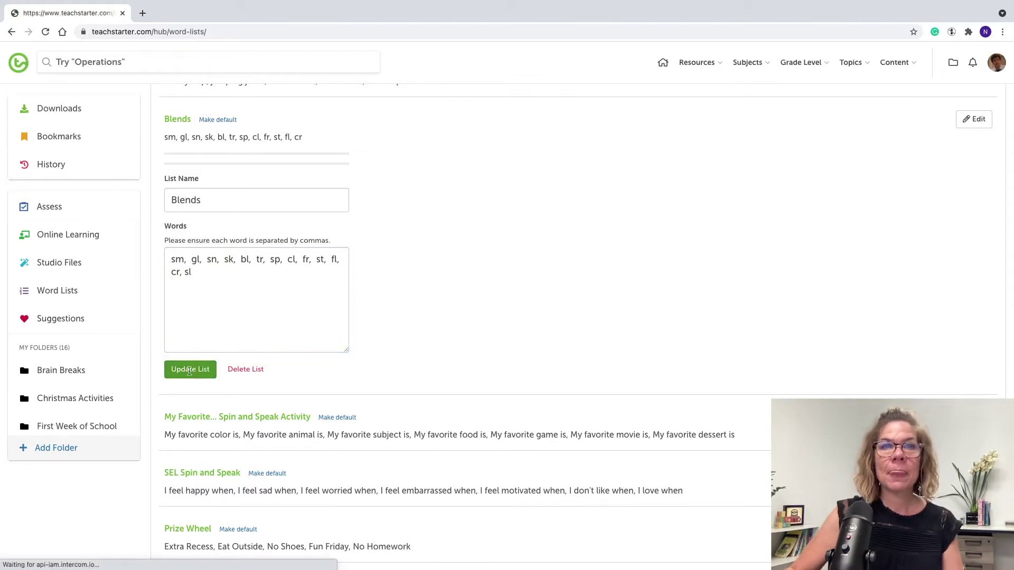
{"action": "scroll", "coordinate": [409, 397], "scroll_direction": "down", "scroll_amount": 1}
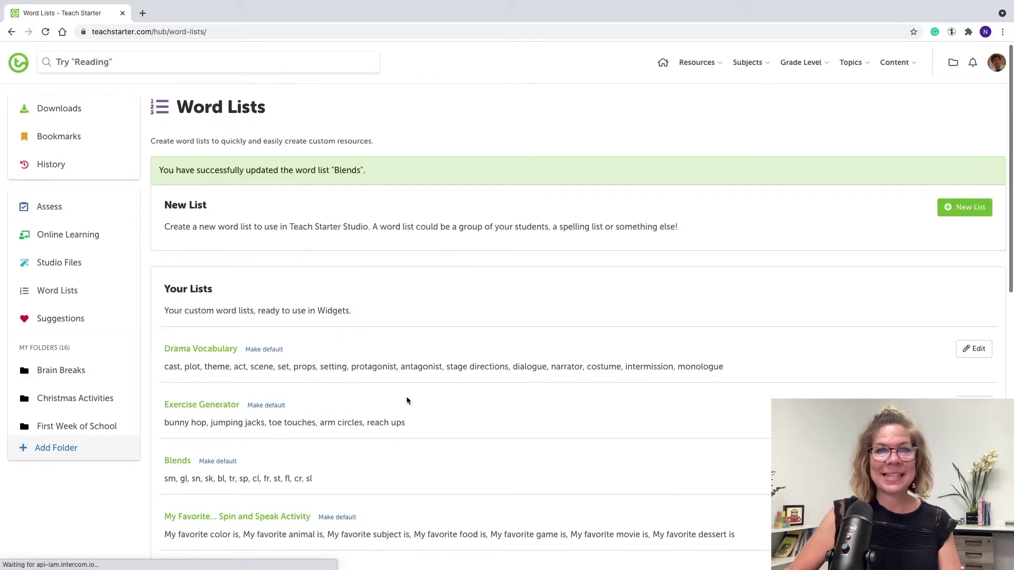
Open the blank new word list form and view its list name and words fields.
{"action": "scroll", "coordinate": [416, 404], "scroll_direction": "up", "scroll_amount": 1}
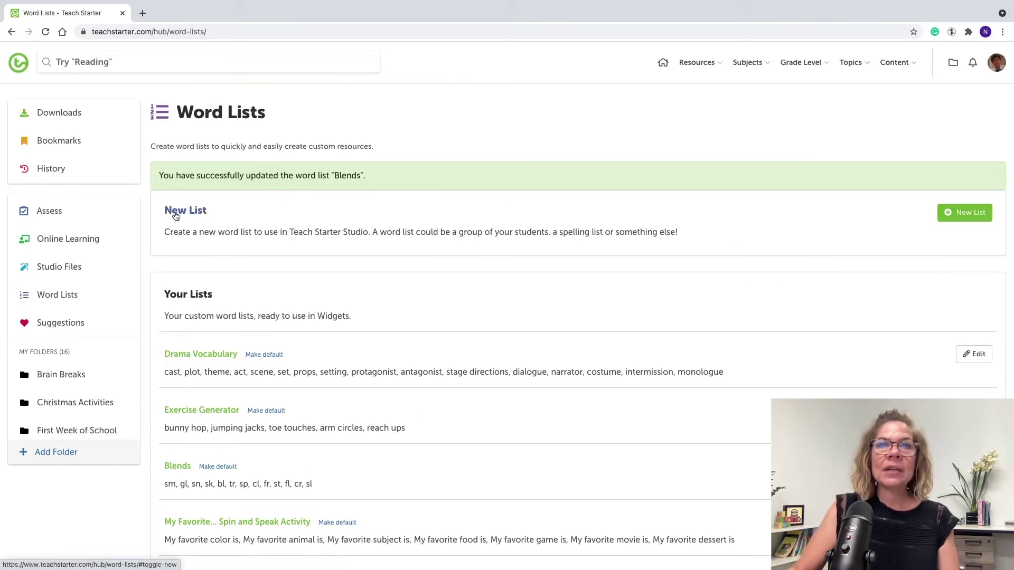
{"action": "left_click", "coordinate": [960, 217]}
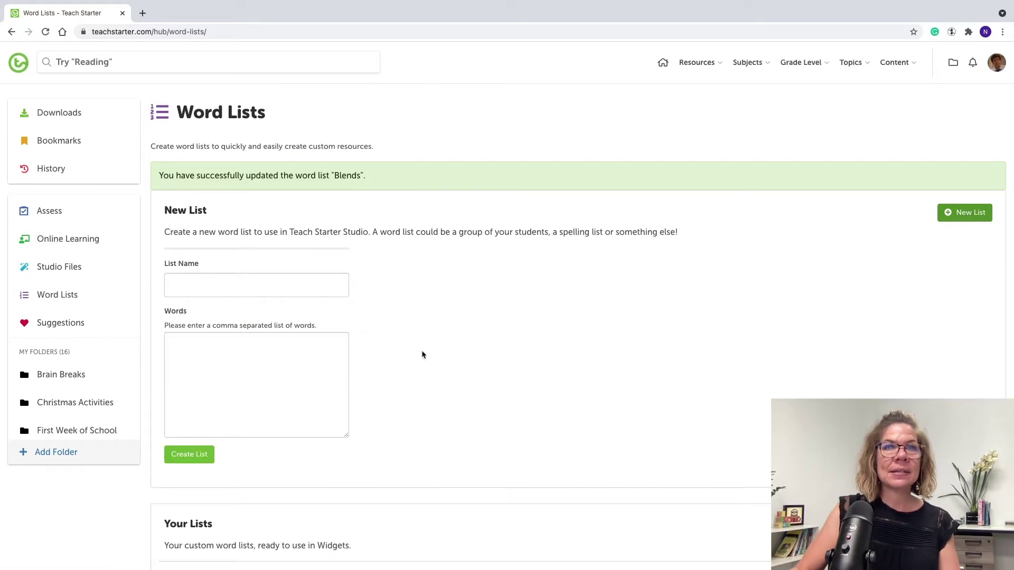
{"action": "left_click", "coordinate": [268, 279]}
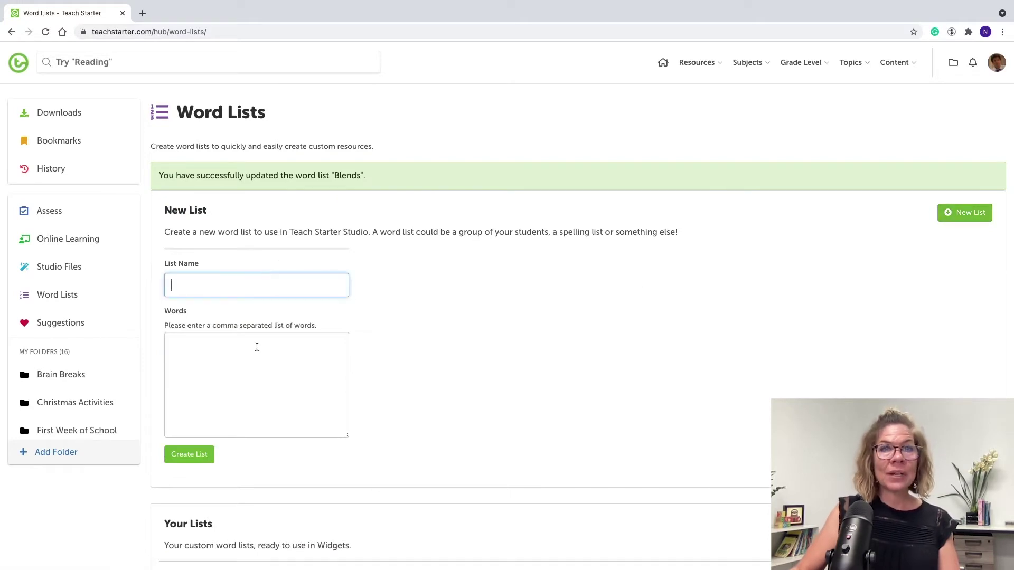
{"action": "left_click", "coordinate": [264, 371]}
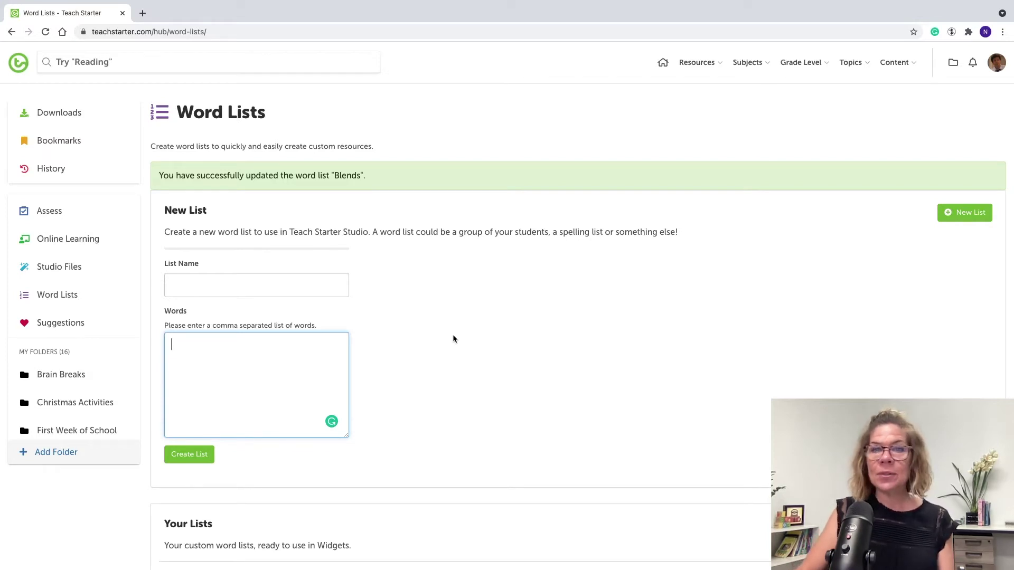
Review the saved custom word lists and reopen the Blends list to view its editing options.
{"action": "scroll", "coordinate": [471, 347], "scroll_direction": "down", "scroll_amount": 6}
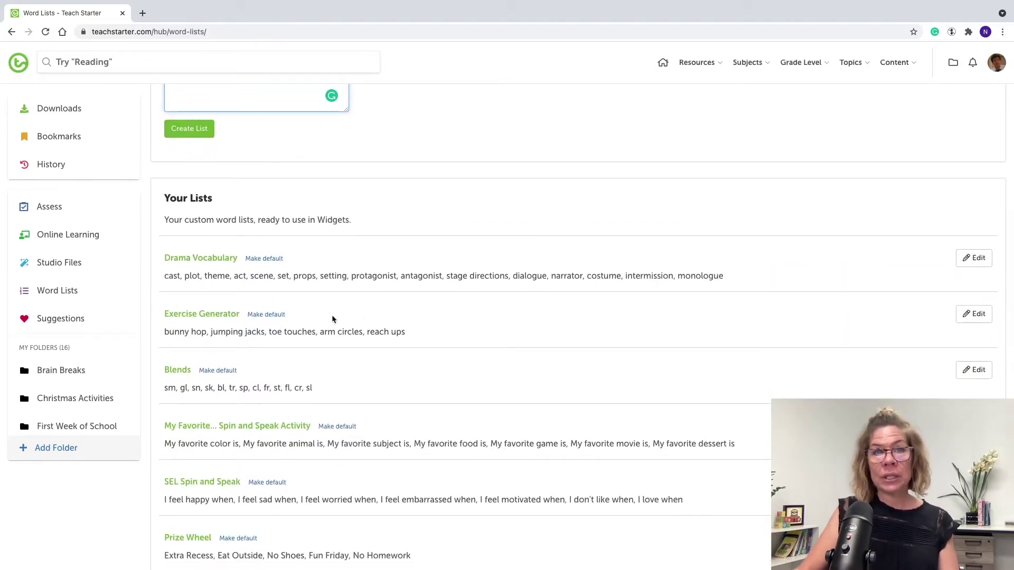
{"action": "scroll", "coordinate": [333, 319], "scroll_direction": "down", "scroll_amount": 1}
{"action": "scroll", "coordinate": [333, 322], "scroll_direction": "down", "scroll_amount": 1}
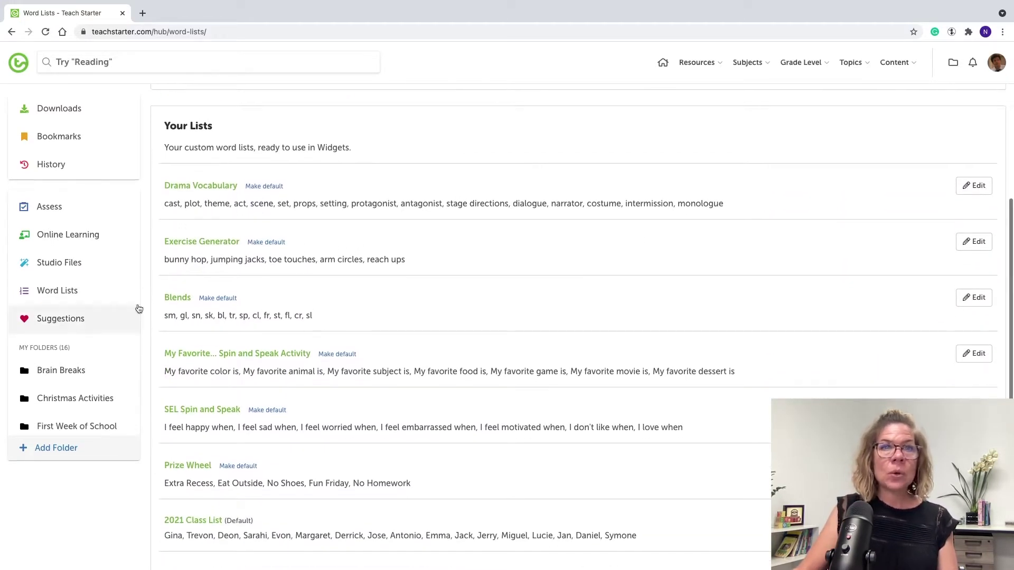
{"action": "left_click", "coordinate": [975, 298]}
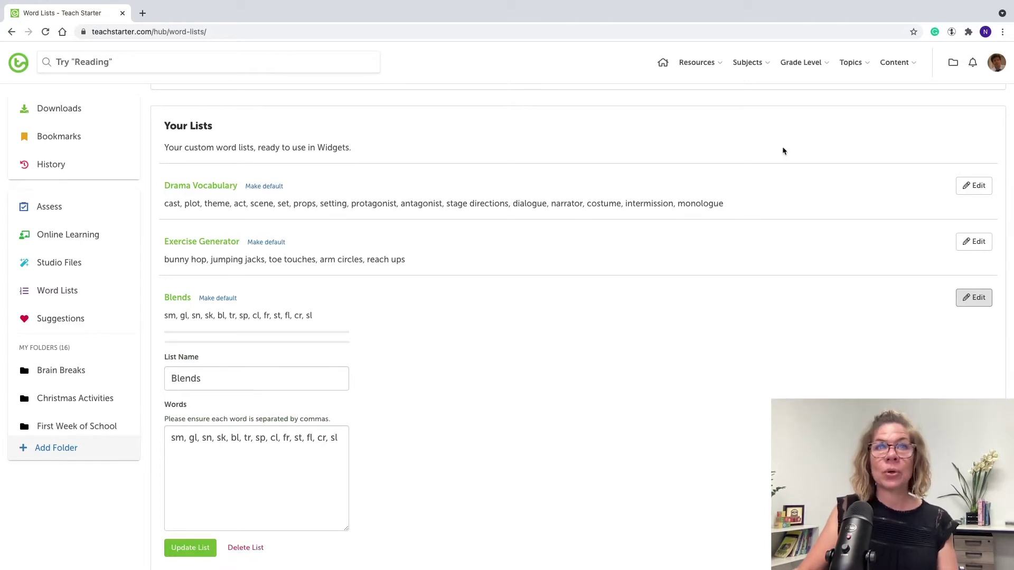
{"action": "scroll", "coordinate": [771, 153], "scroll_direction": "up", "scroll_amount": 2}
{"action": "scroll", "coordinate": [783, 169], "scroll_direction": "up", "scroll_amount": 6}
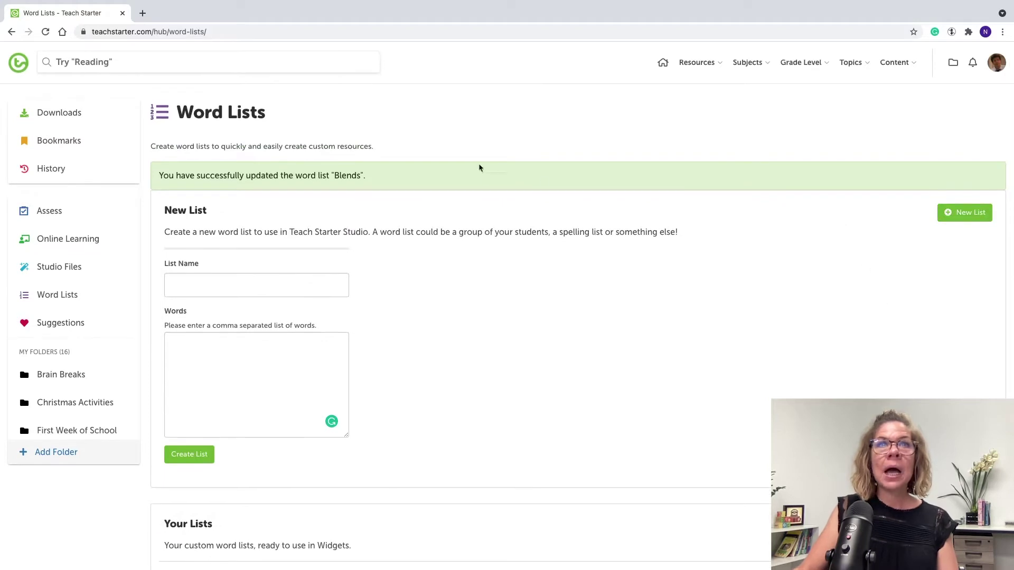
Go to the Widgets collection, find the Toggle widget and launch it.
{"action": "mouse_move", "coordinate": [707, 63]}
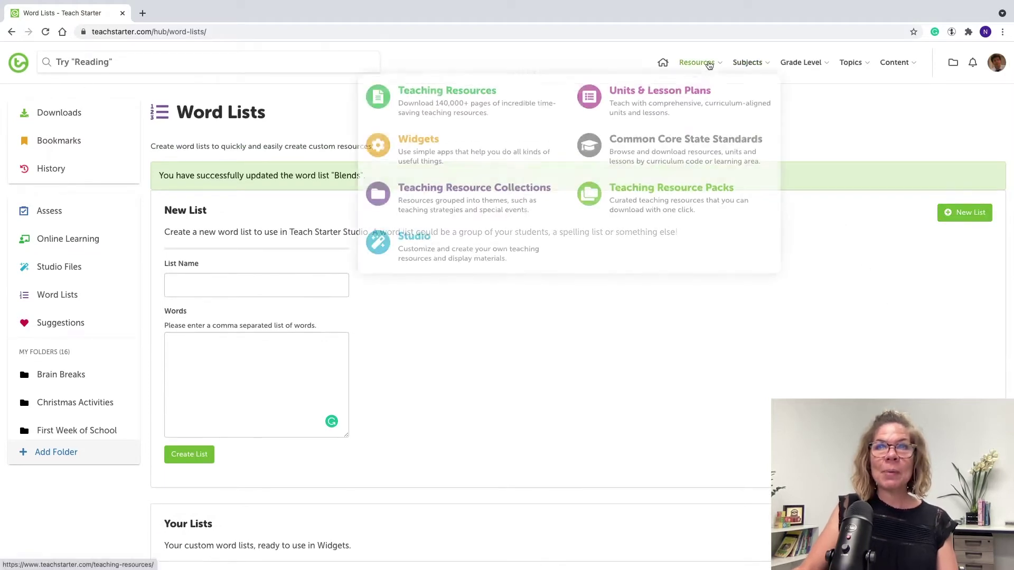
{"action": "left_click", "coordinate": [428, 144]}
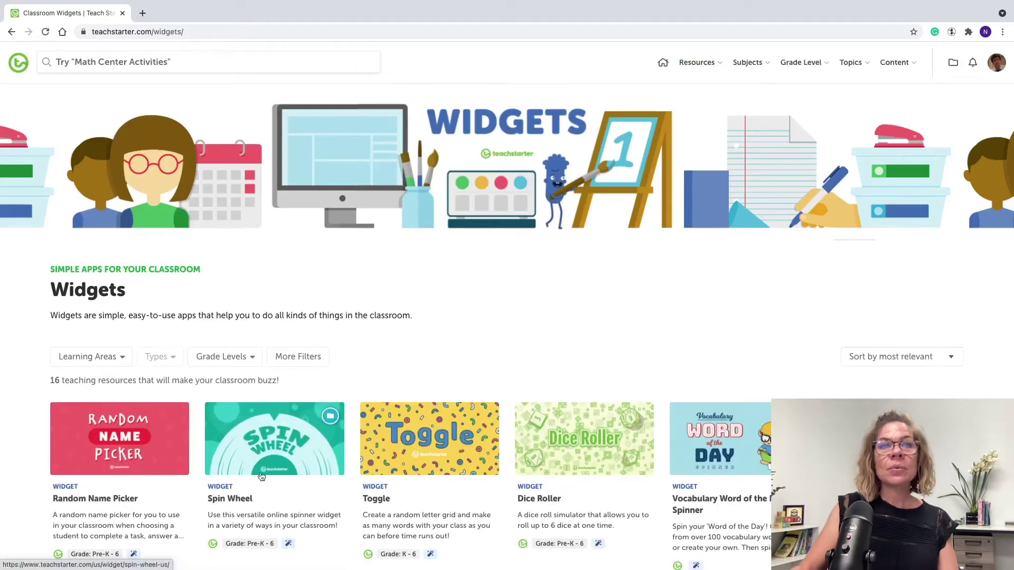
{"action": "scroll", "coordinate": [262, 473], "scroll_direction": "down", "scroll_amount": 2}
{"action": "scroll", "coordinate": [262, 474], "scroll_direction": "down", "scroll_amount": 1}
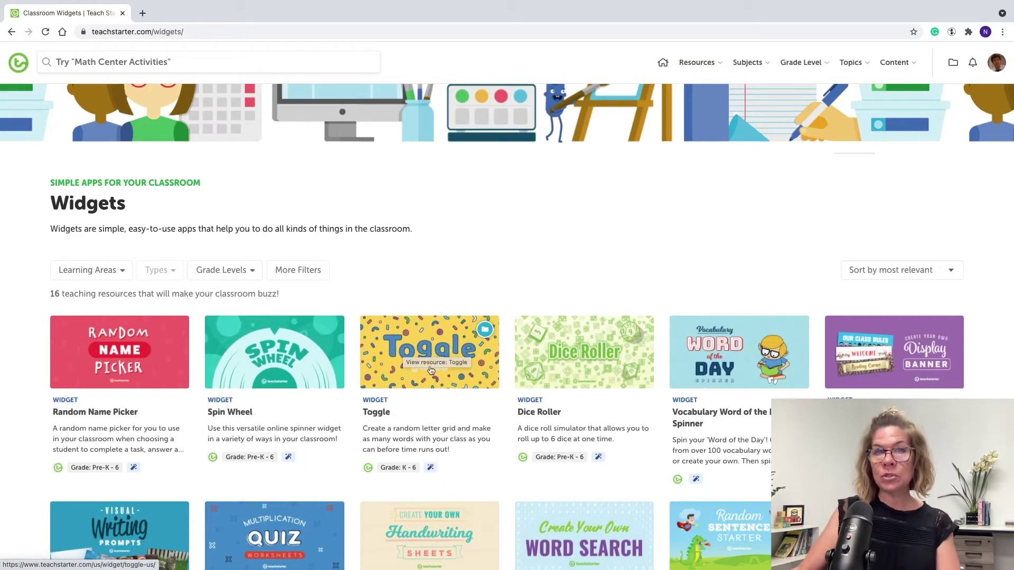
{"action": "scroll", "coordinate": [425, 372], "scroll_direction": "down", "scroll_amount": 1}
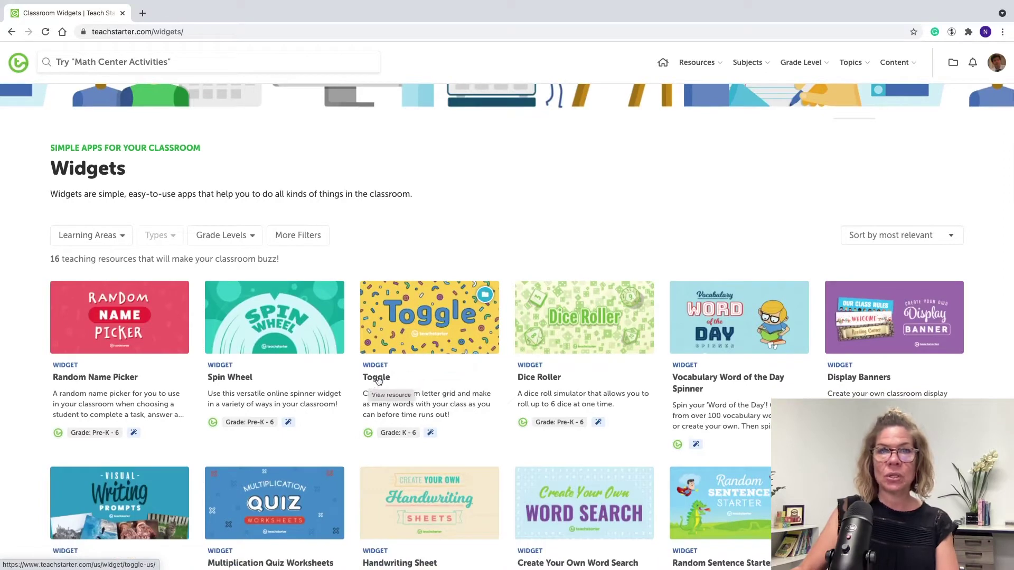
{"action": "left_click", "coordinate": [377, 378]}
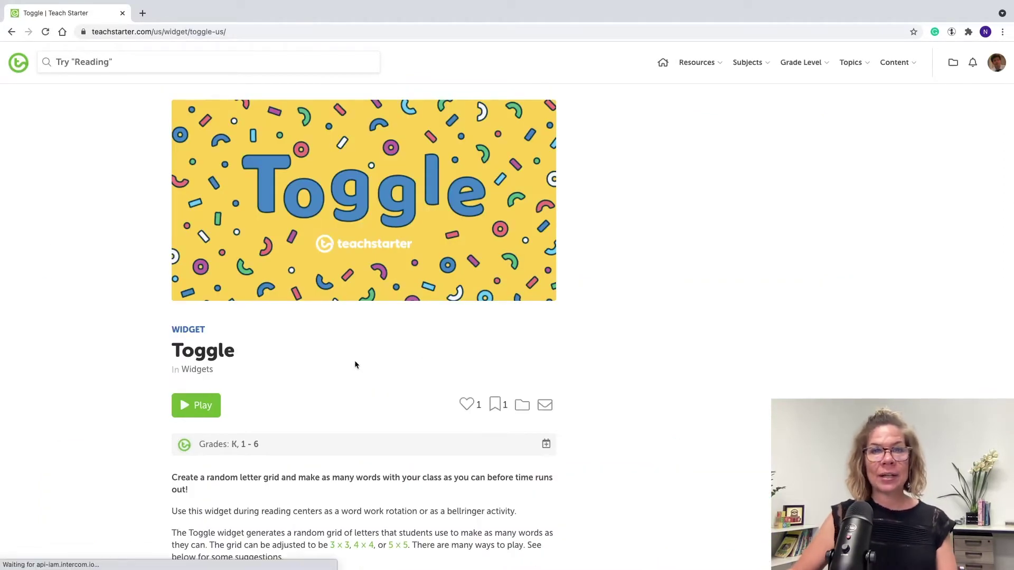
{"action": "left_click", "coordinate": [196, 417]}
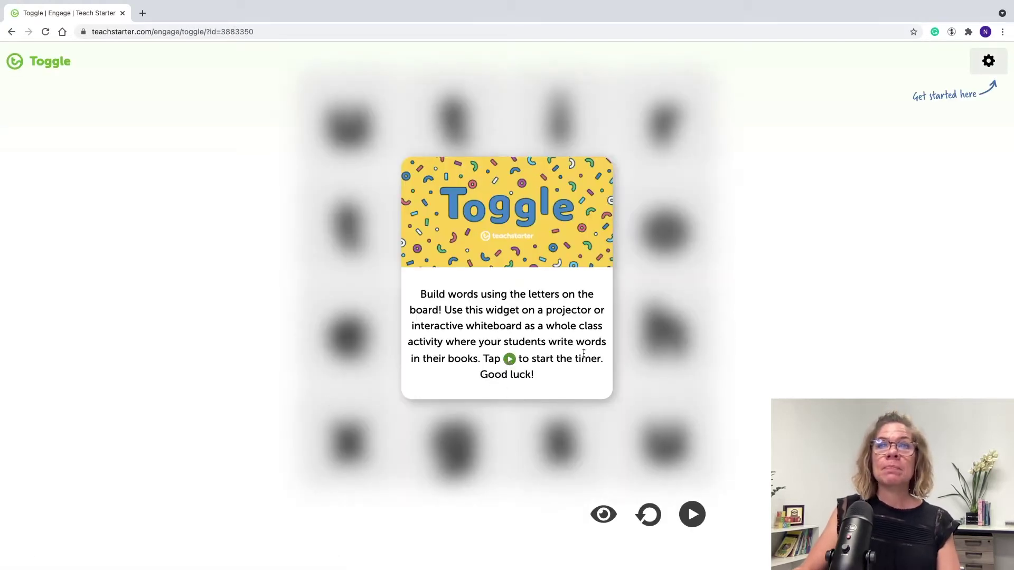
Review Toggle's settings, keeping the 4 x 4 board and Lowercase letters, and switch the timer off and back on.
{"action": "left_click", "coordinate": [989, 62]}
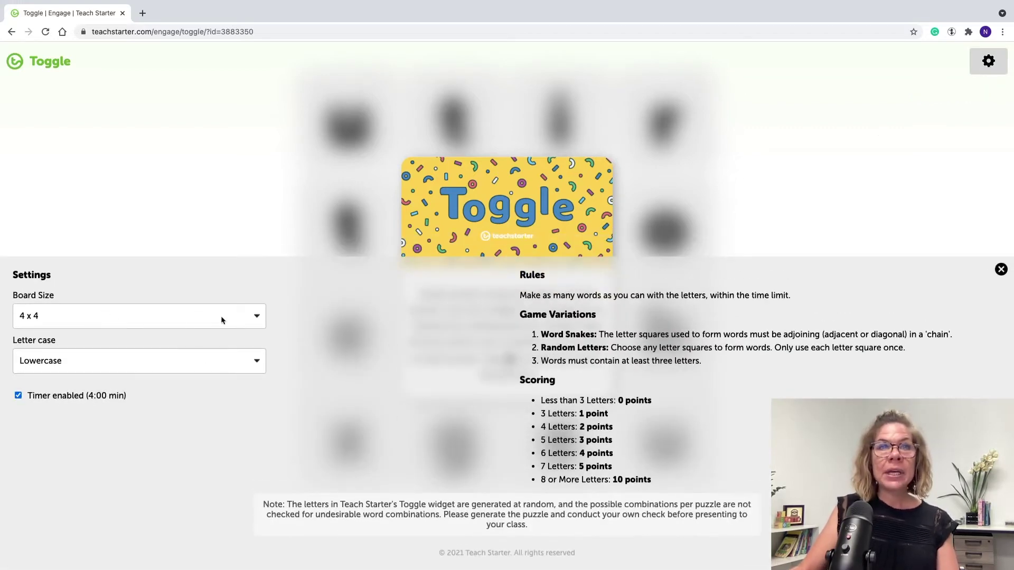
{"action": "left_click", "coordinate": [255, 316]}
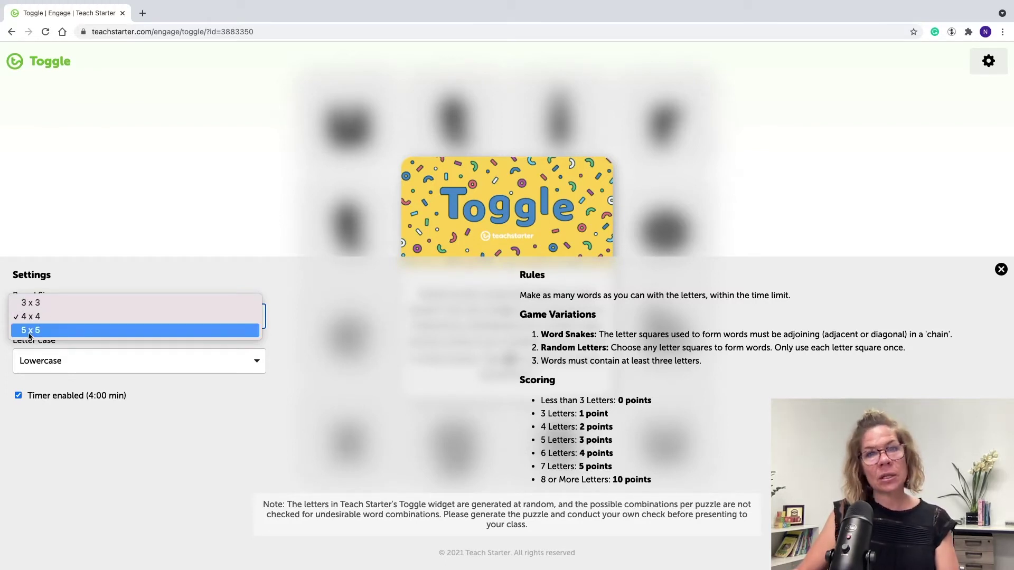
{"action": "left_click", "coordinate": [37, 317]}
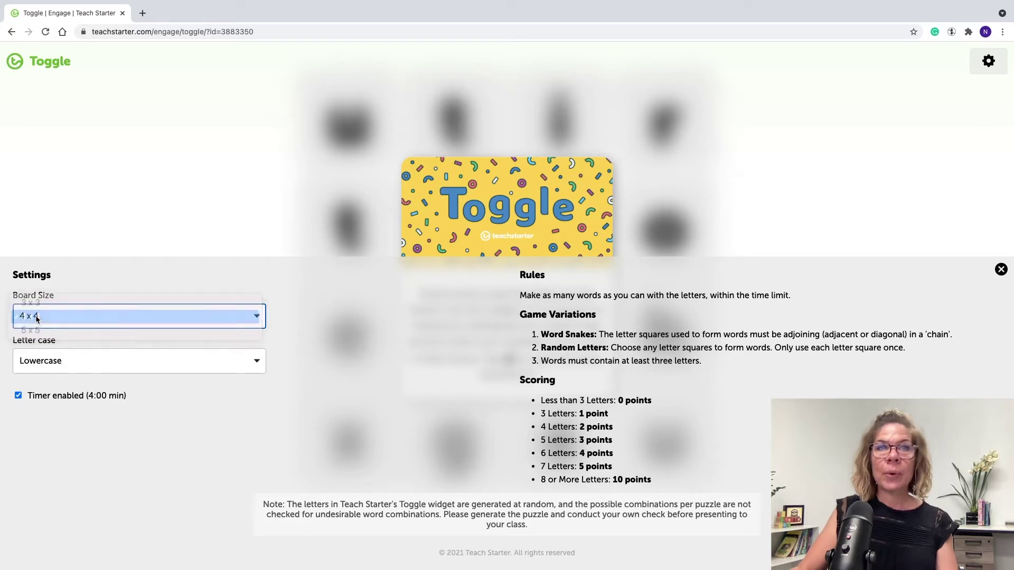
{"action": "left_click", "coordinate": [109, 364]}
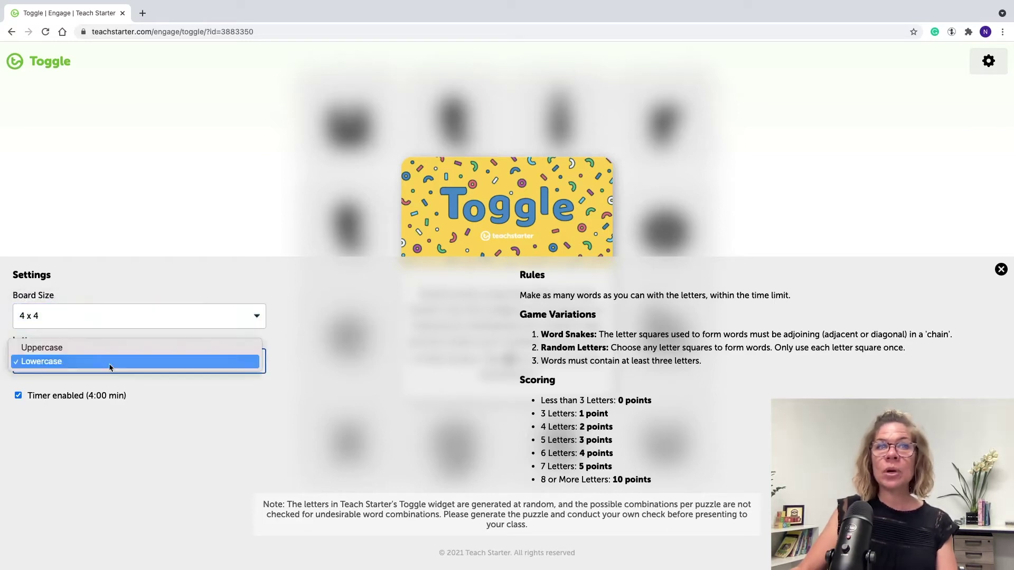
{"action": "left_click", "coordinate": [49, 365]}
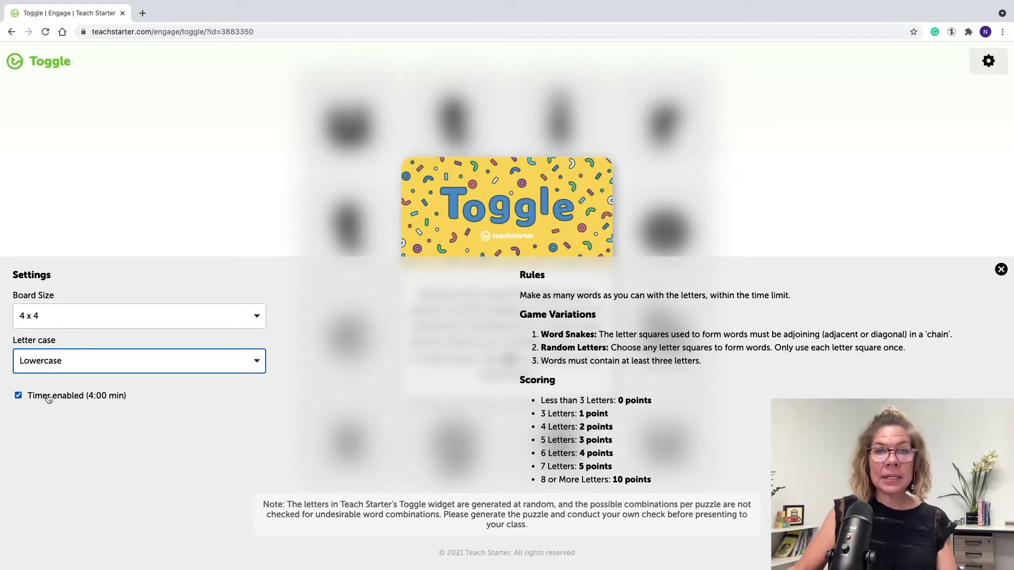
{"action": "left_click", "coordinate": [18, 397]}
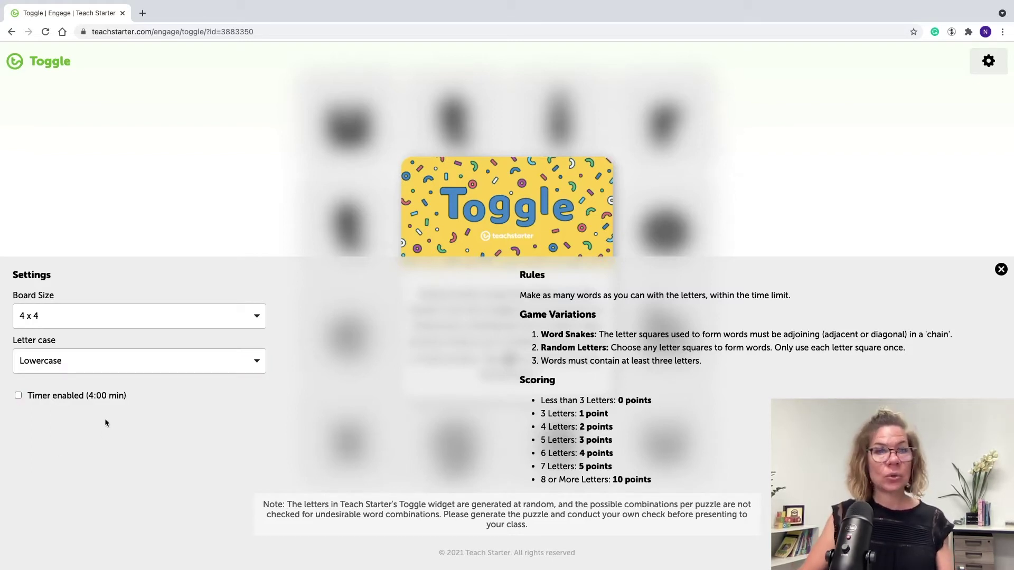
{"action": "left_click", "coordinate": [19, 396]}
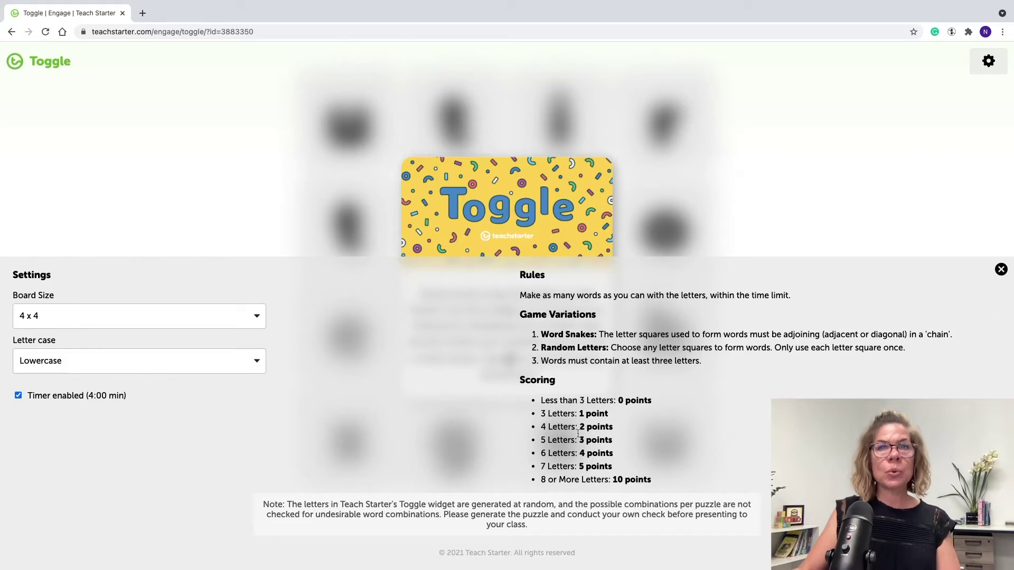
{"action": "left_click", "coordinate": [1001, 269]}
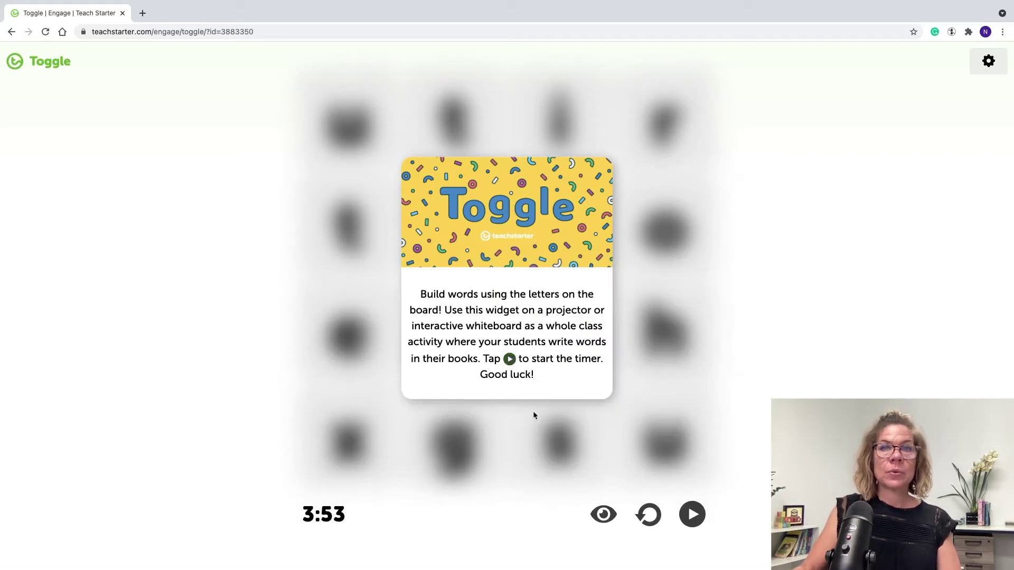
Start the Toggle letter game and demonstrate pausing and resuming it, leaving it paused.
{"action": "left_click", "coordinate": [693, 514]}
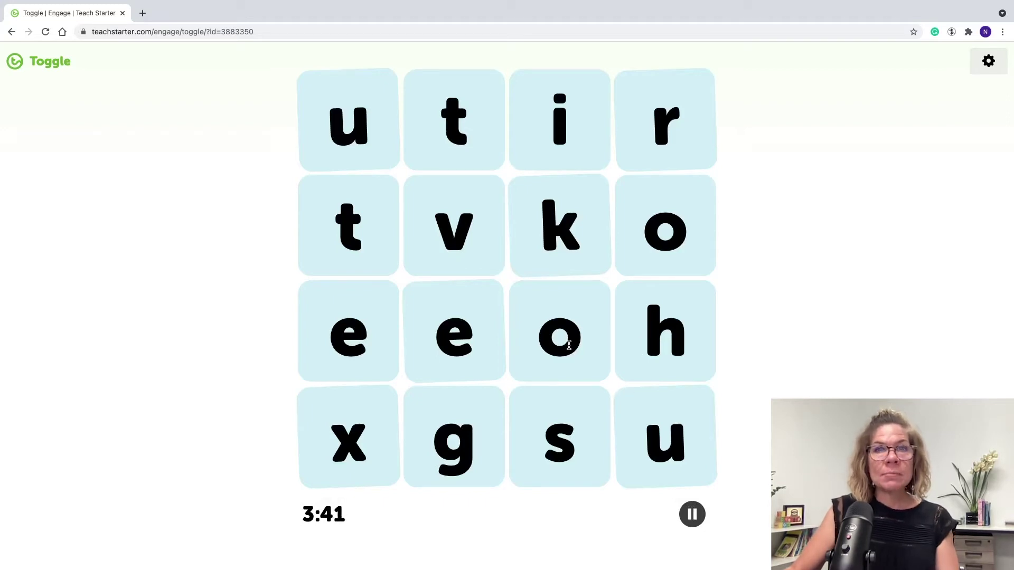
{"action": "left_click_drag", "start_coordinate": [544, 238], "coordinate": [597, 234]}
{"action": "key", "text": "space"}
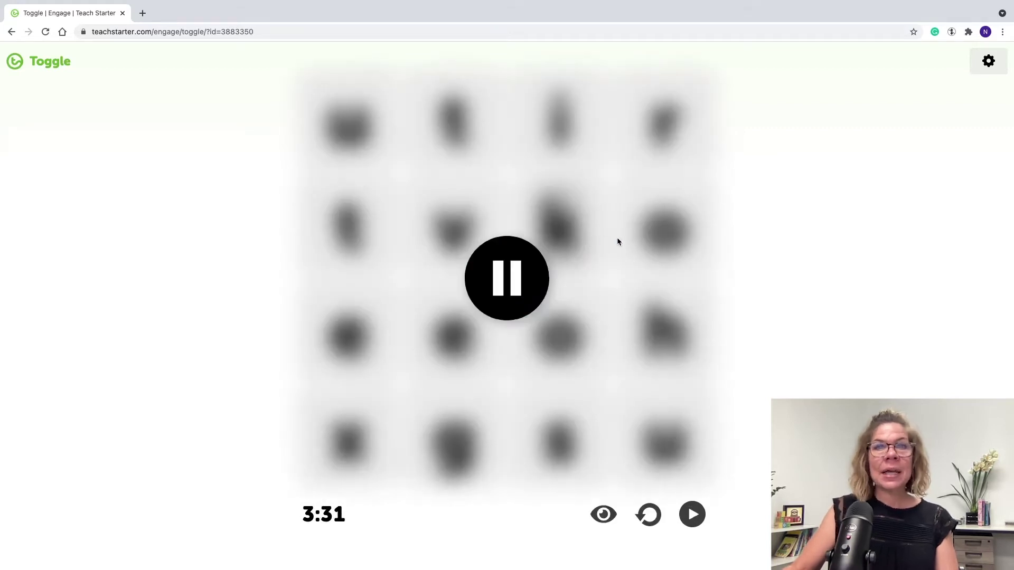
{"action": "left_click", "coordinate": [506, 281]}
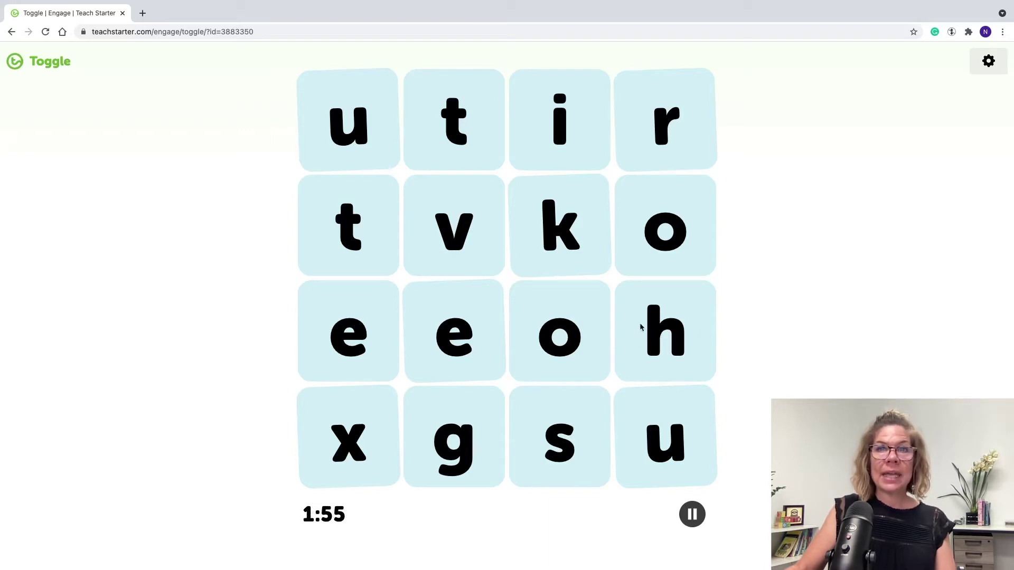
{"action": "key", "text": "space"}
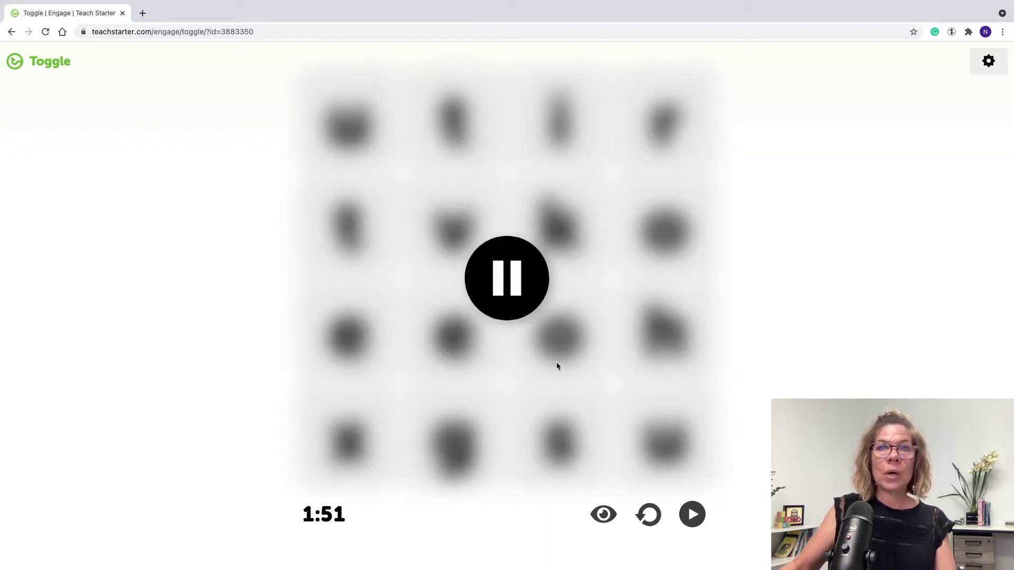
{"action": "key", "text": "space"}
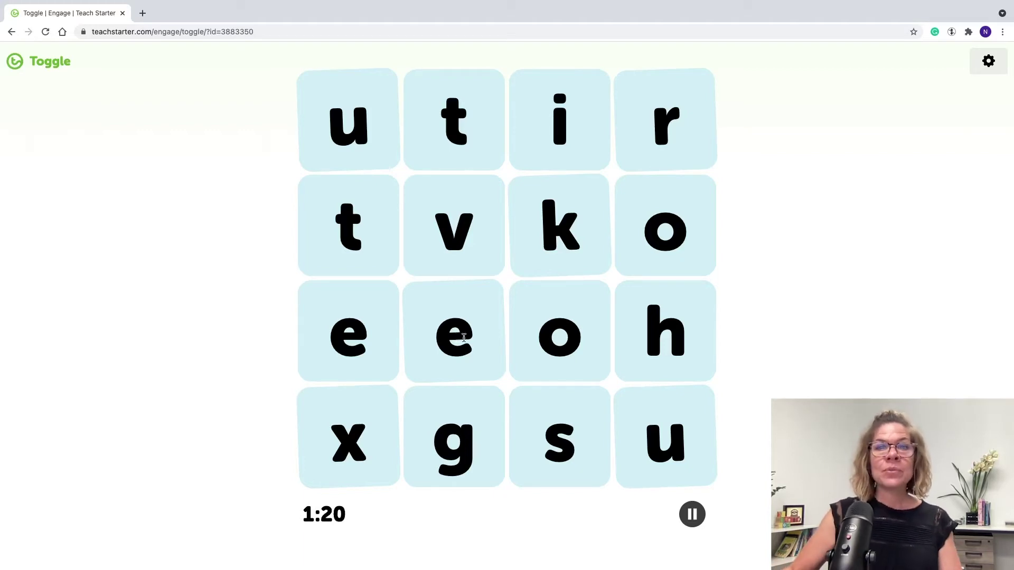
{"action": "left_click", "coordinate": [692, 514]}
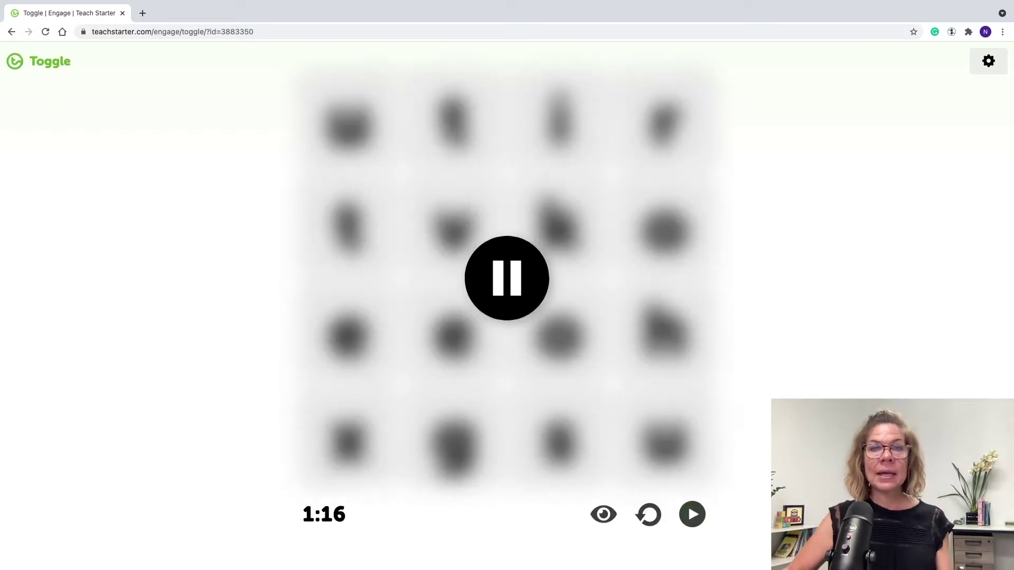
Resume the Toggle game and disable the 4:00 min timer in its settings.
{"action": "left_click", "coordinate": [692, 515]}
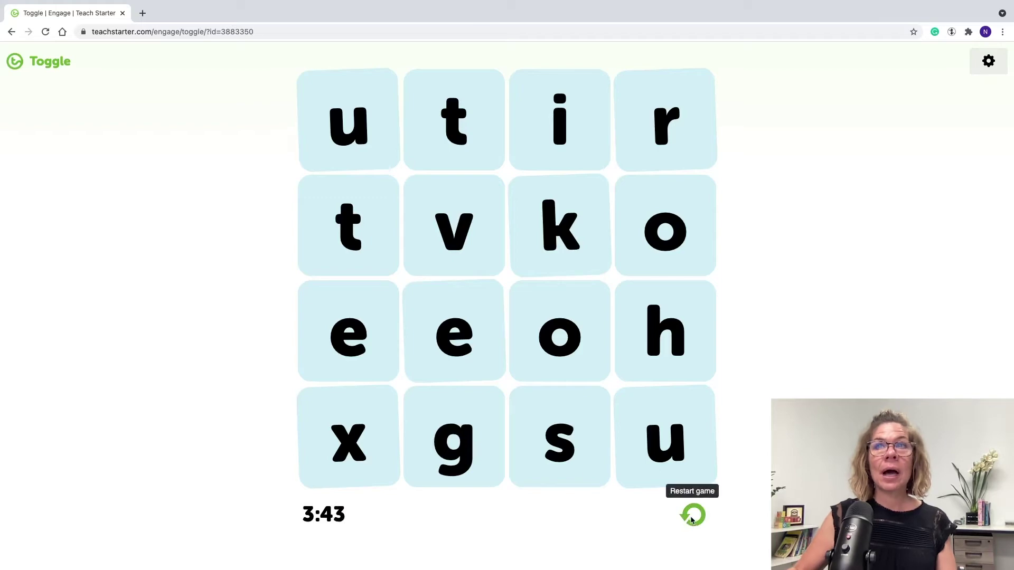
{"action": "left_click", "coordinate": [987, 64]}
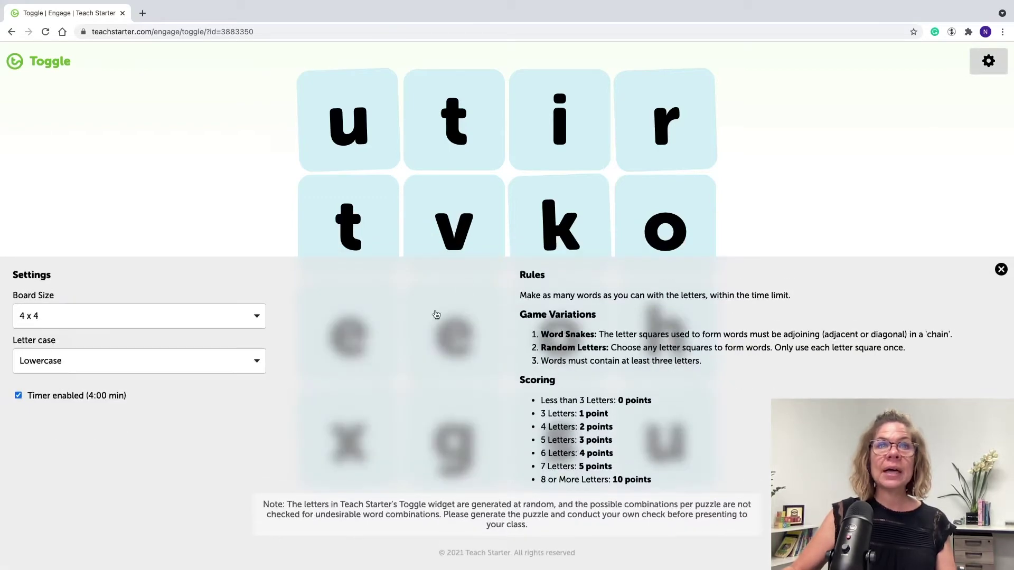
{"action": "left_click", "coordinate": [18, 396]}
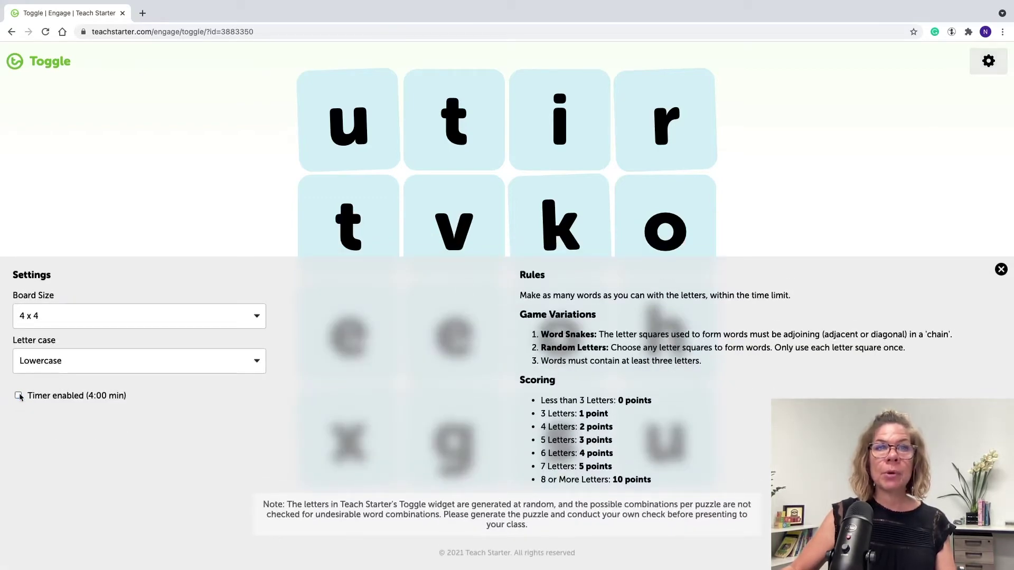
Close Toggle's settings, reset the game for a new letter board and start playing it.
{"action": "left_click", "coordinate": [1001, 267]}
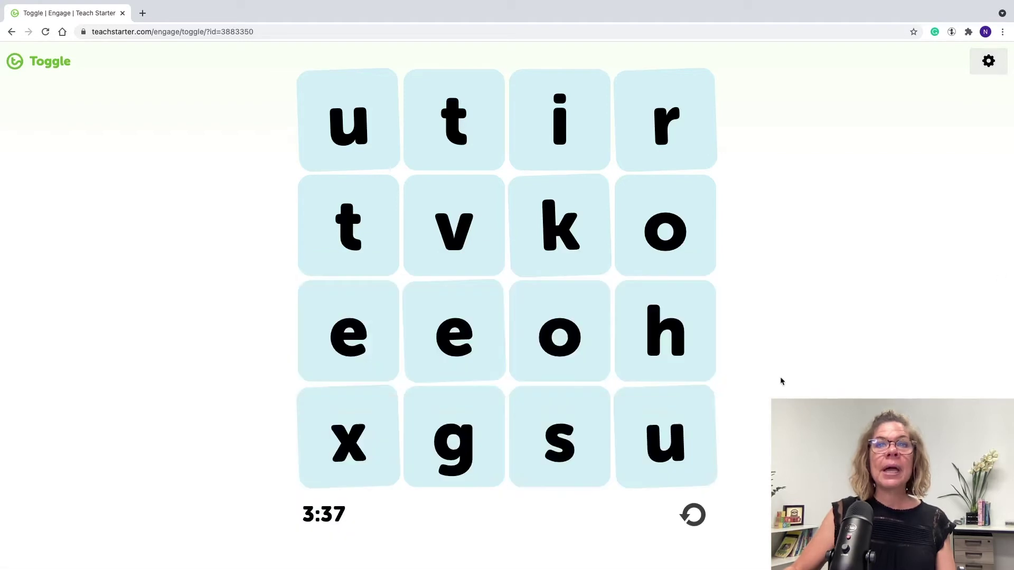
{"action": "left_click", "coordinate": [694, 519]}
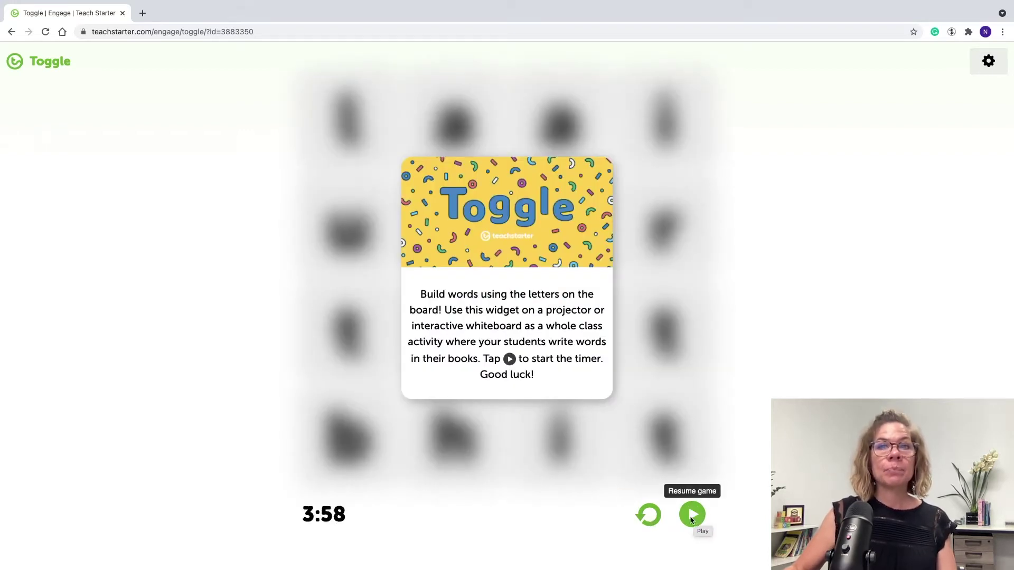
{"action": "left_click", "coordinate": [692, 516]}
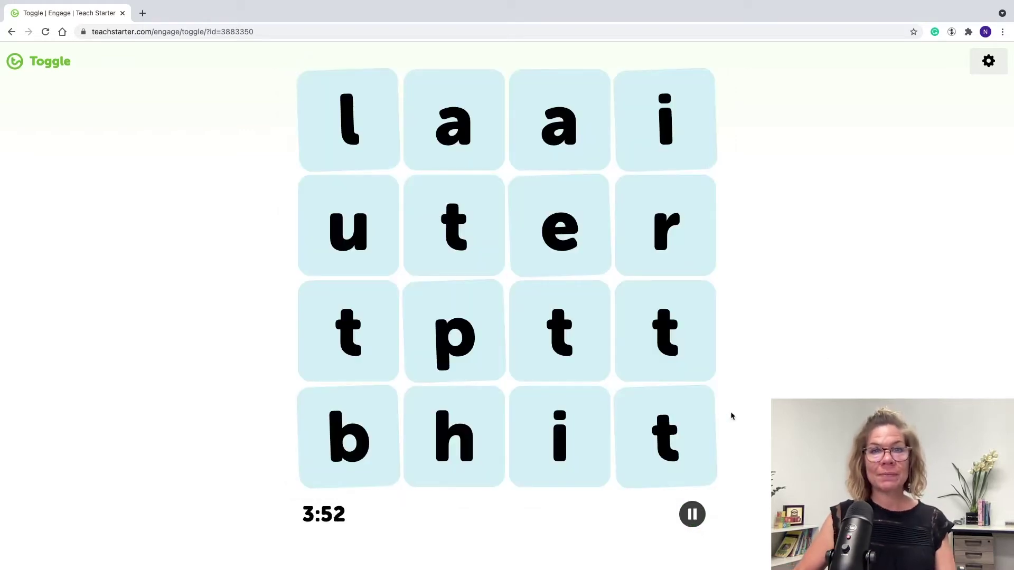
Return to the Widgets collection, find the Dice Roller widget and launch it.
{"action": "left_click", "coordinate": [11, 32]}
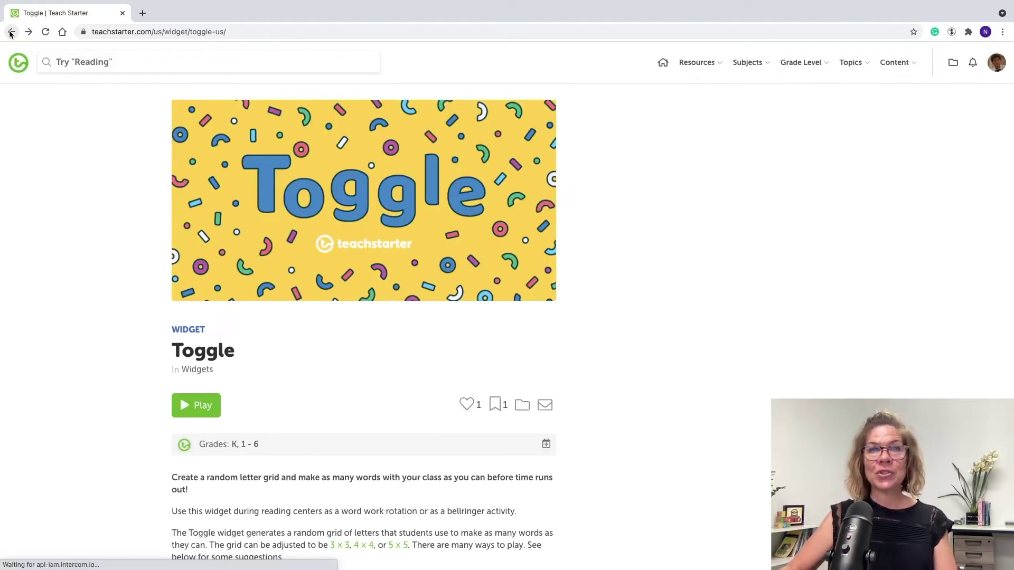
{"action": "left_click", "coordinate": [11, 31]}
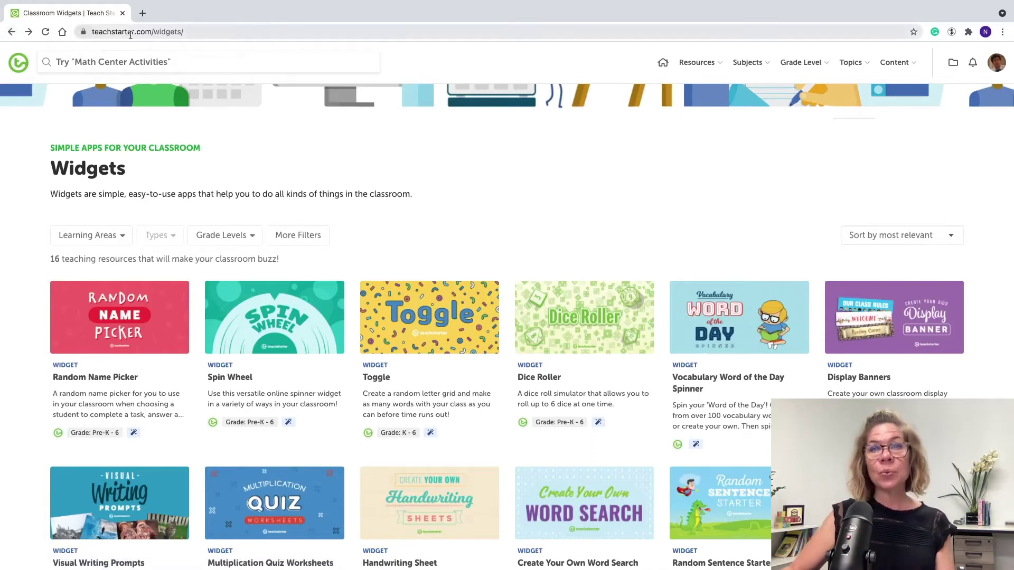
{"action": "left_click", "coordinate": [542, 379]}
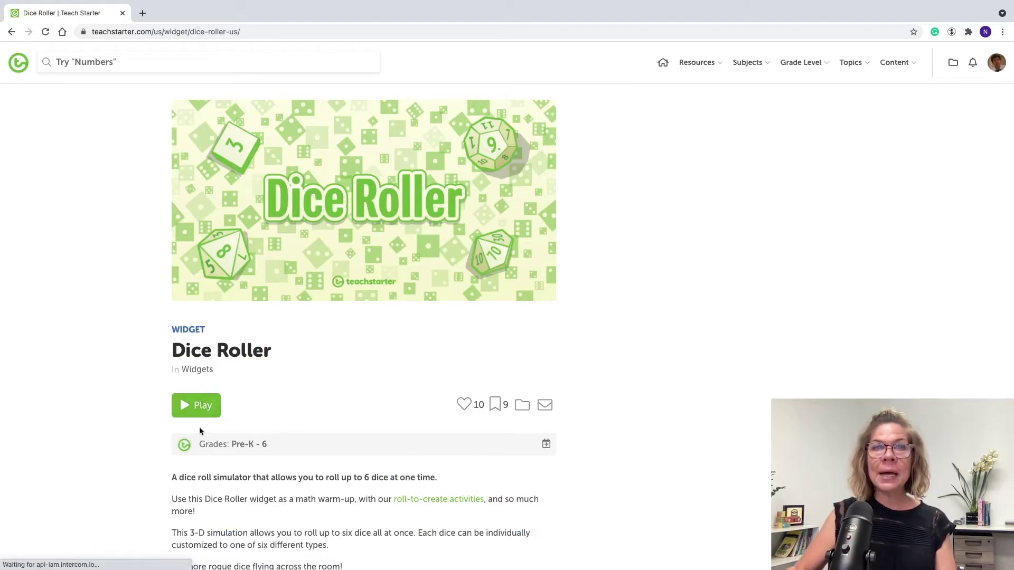
{"action": "left_click", "coordinate": [194, 410]}
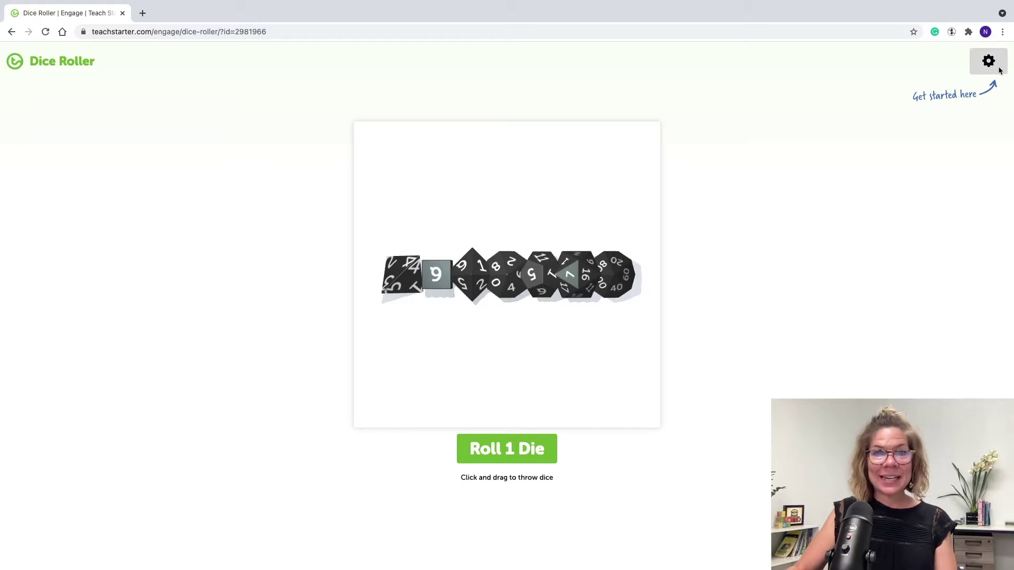
Configure Dice Roller to use 2 dice and set the faces for die #1 to 10 - 90.
{"action": "left_click", "coordinate": [998, 70]}
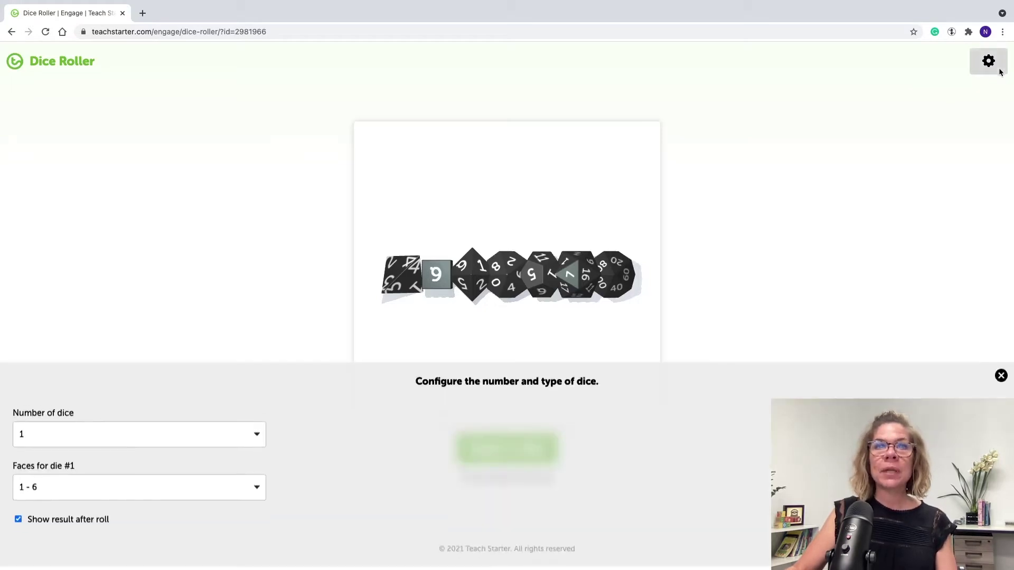
{"action": "left_click", "coordinate": [262, 448]}
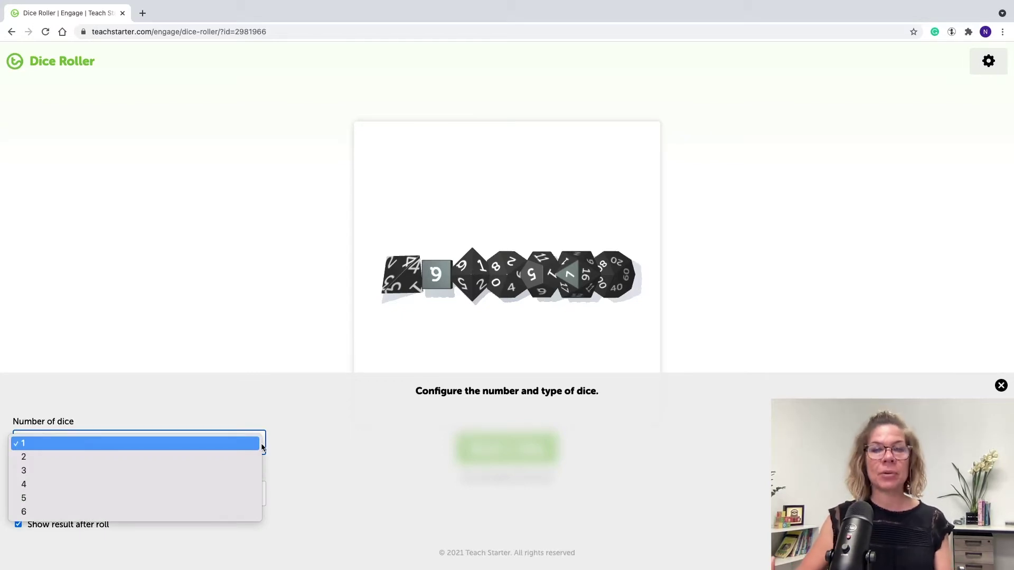
{"action": "left_click", "coordinate": [200, 458]}
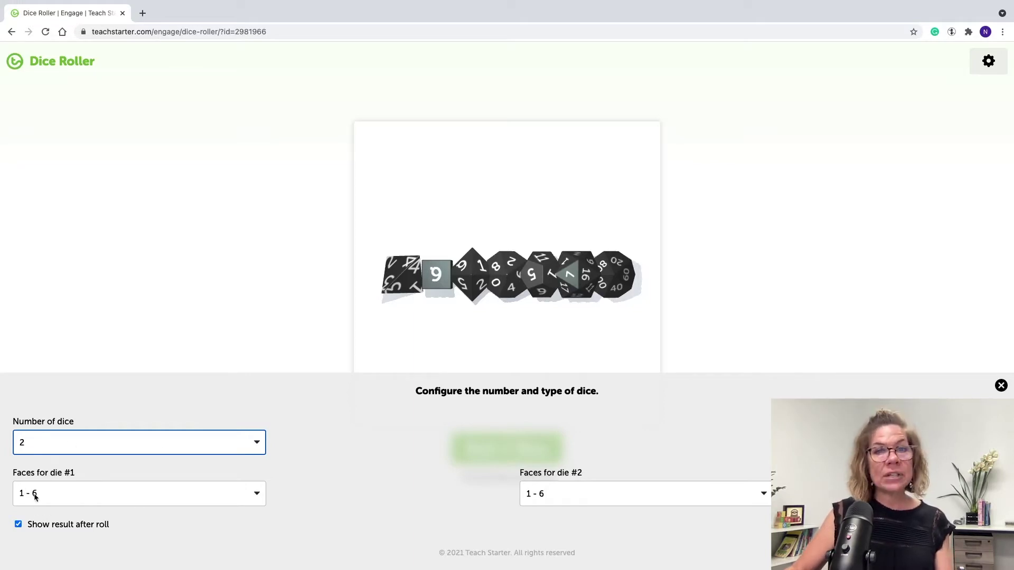
{"action": "left_click", "coordinate": [257, 497]}
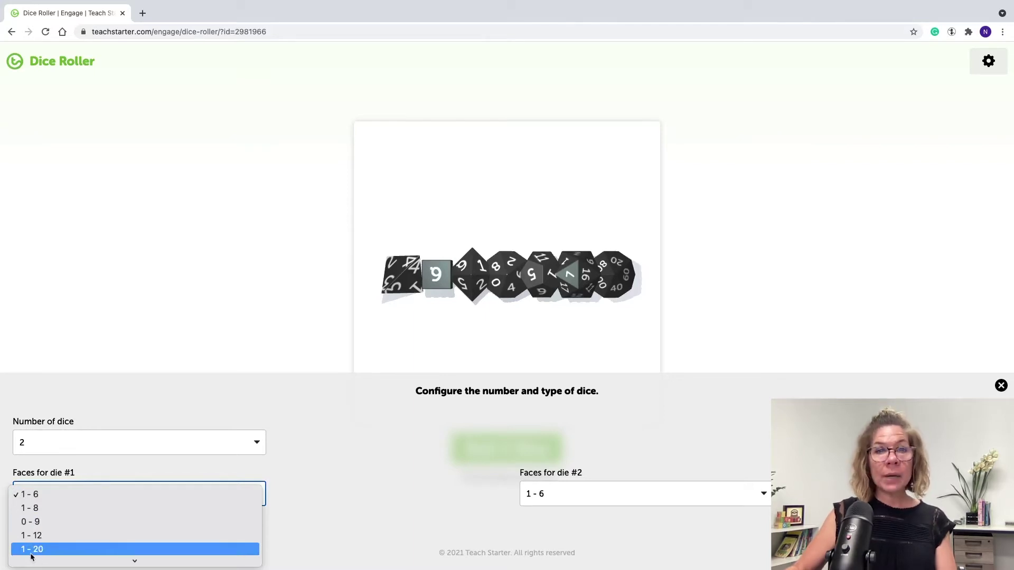
{"action": "scroll", "coordinate": [43, 552], "scroll_direction": "down", "scroll_amount": 1}
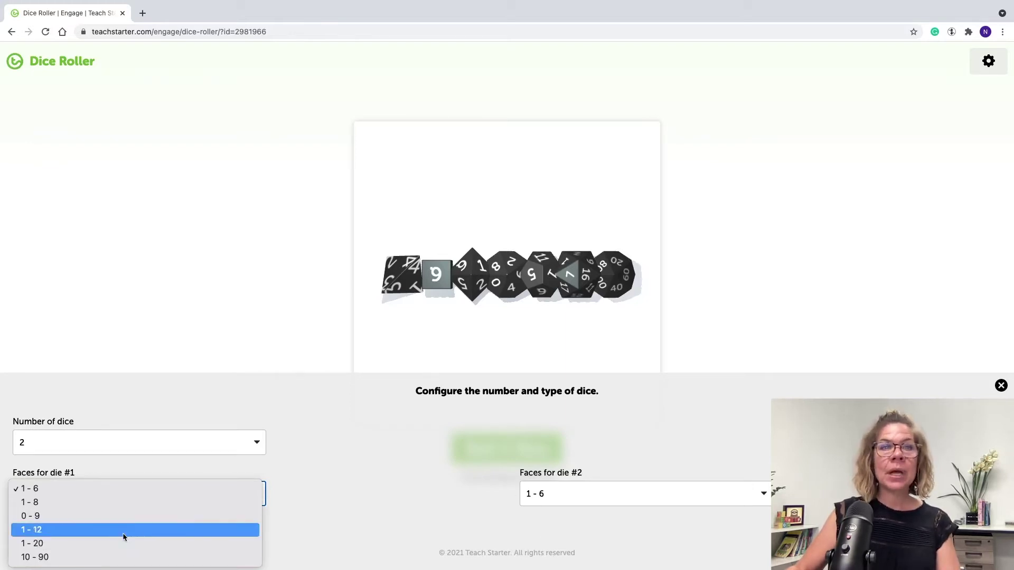
{"action": "left_click", "coordinate": [68, 556]}
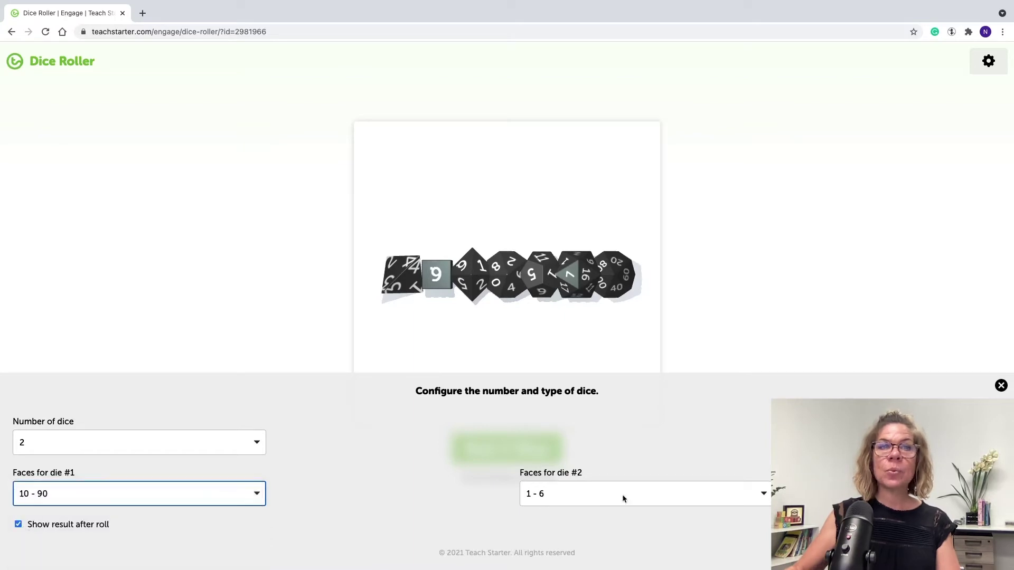
Set the faces for die #2 to 0 - 9 and roll the two dice.
{"action": "left_click", "coordinate": [594, 505]}
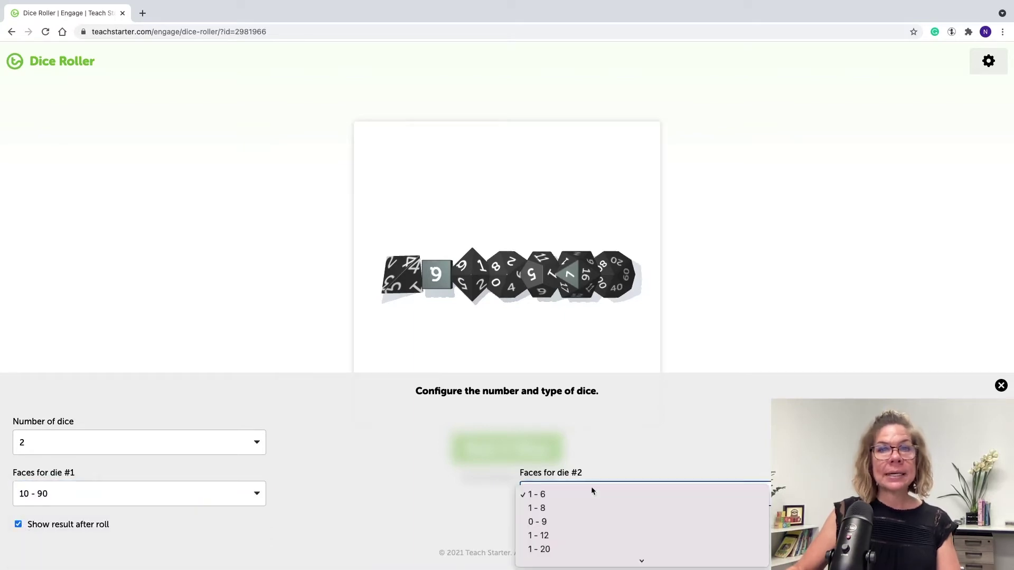
{"action": "left_click", "coordinate": [539, 522]}
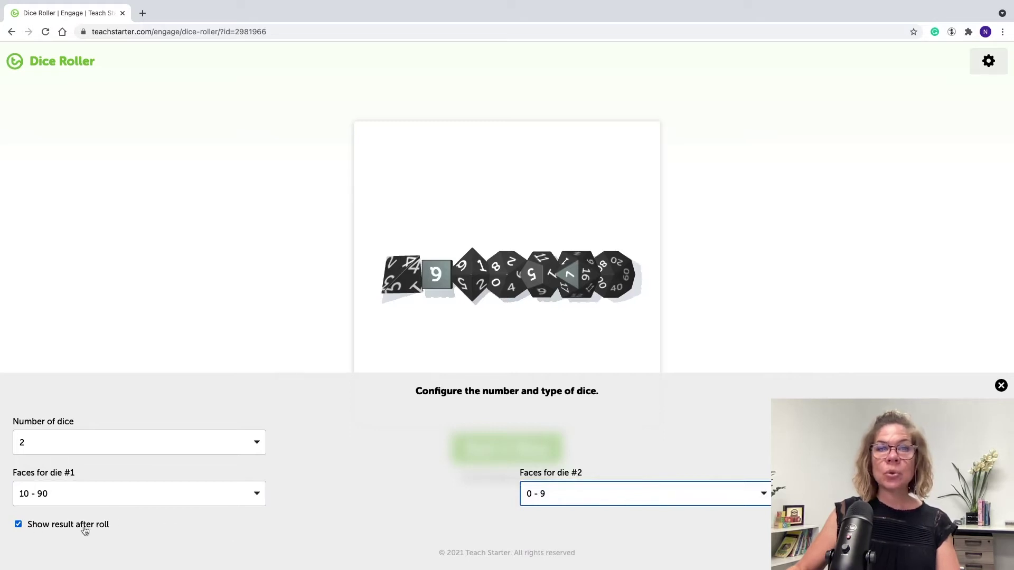
{"action": "left_click", "coordinate": [1002, 386]}
{"action": "left_click", "coordinate": [502, 456]}
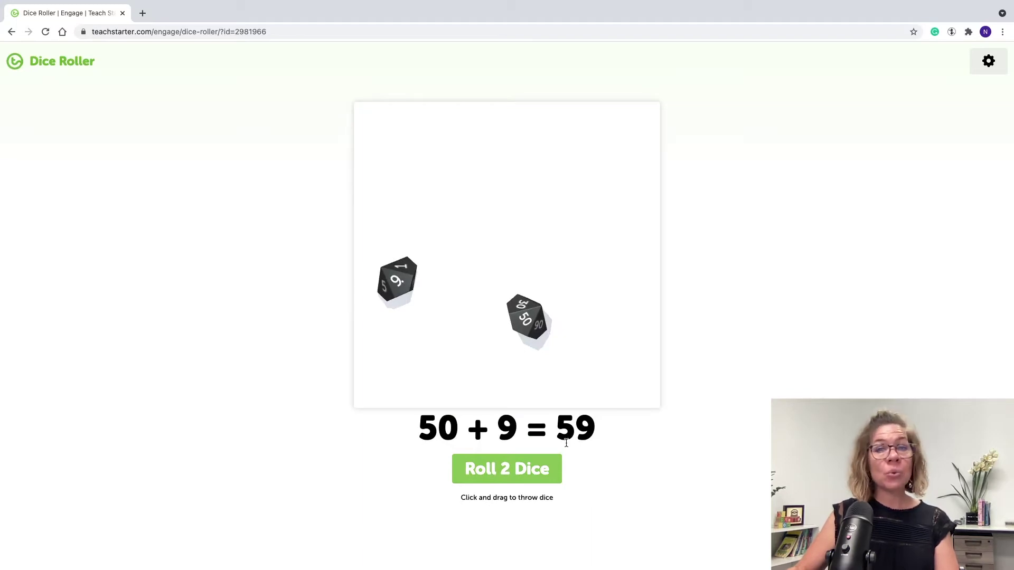
Disable the display of the result after each roll in Dice Roller's settings.
{"action": "left_click", "coordinate": [988, 61]}
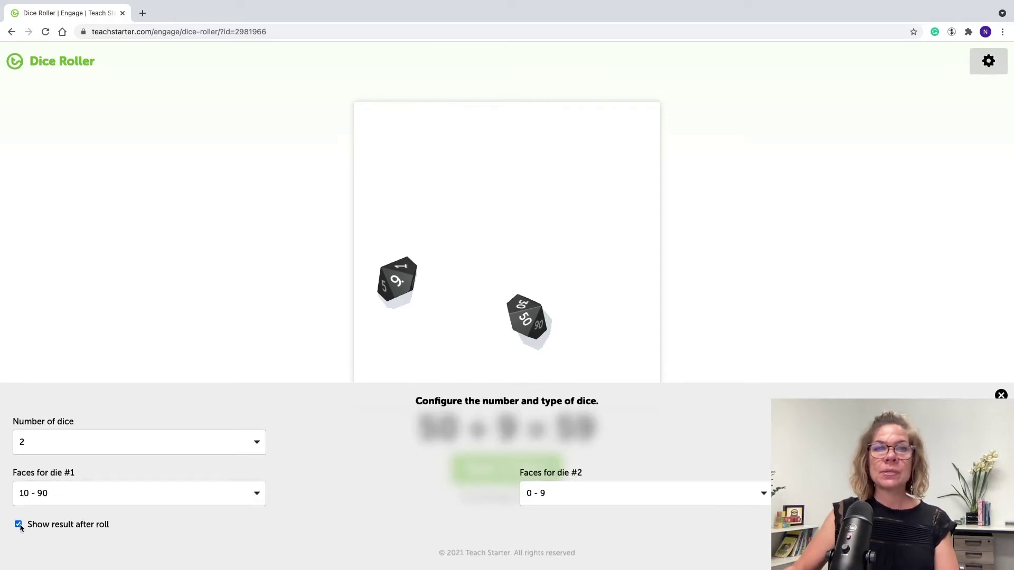
{"action": "left_click", "coordinate": [18, 525]}
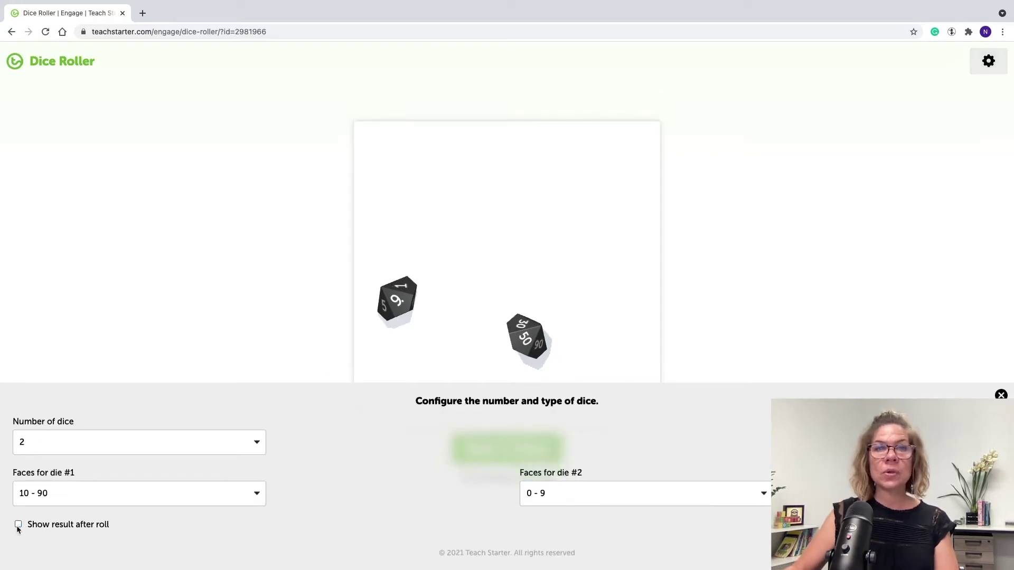
{"action": "left_click", "coordinate": [1000, 395]}
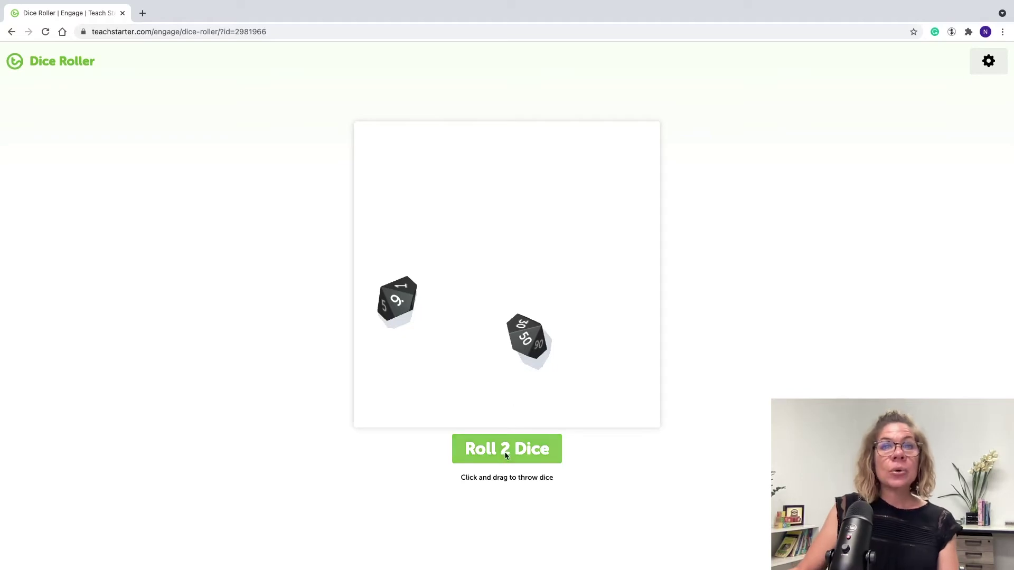
Change the number of dice to 4 and set the faces for die #1 to 0 - 9.
{"action": "left_click", "coordinate": [987, 63]}
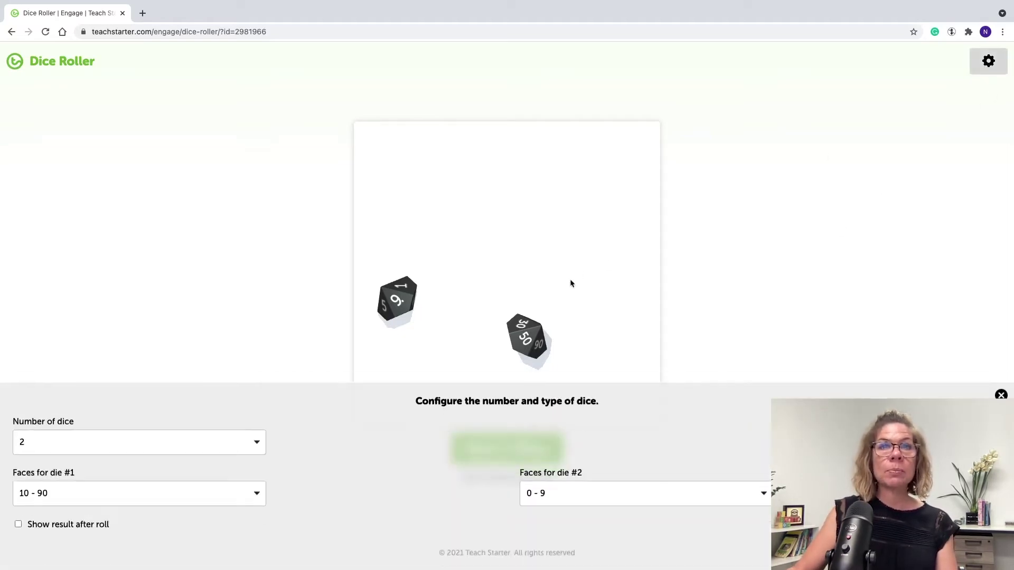
{"action": "left_click", "coordinate": [258, 449]}
{"action": "left_click", "coordinate": [181, 473]}
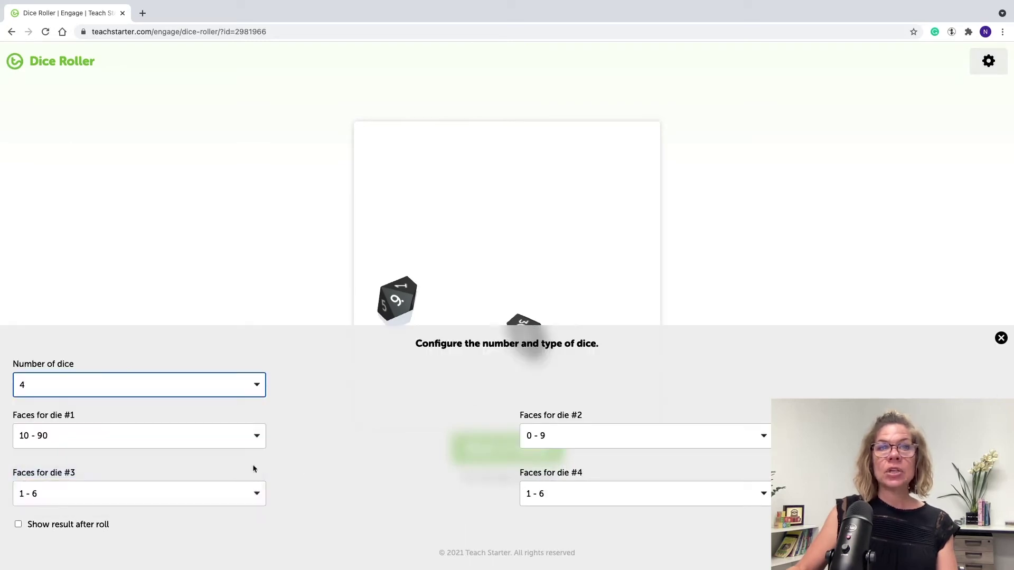
{"action": "left_click", "coordinate": [254, 437]}
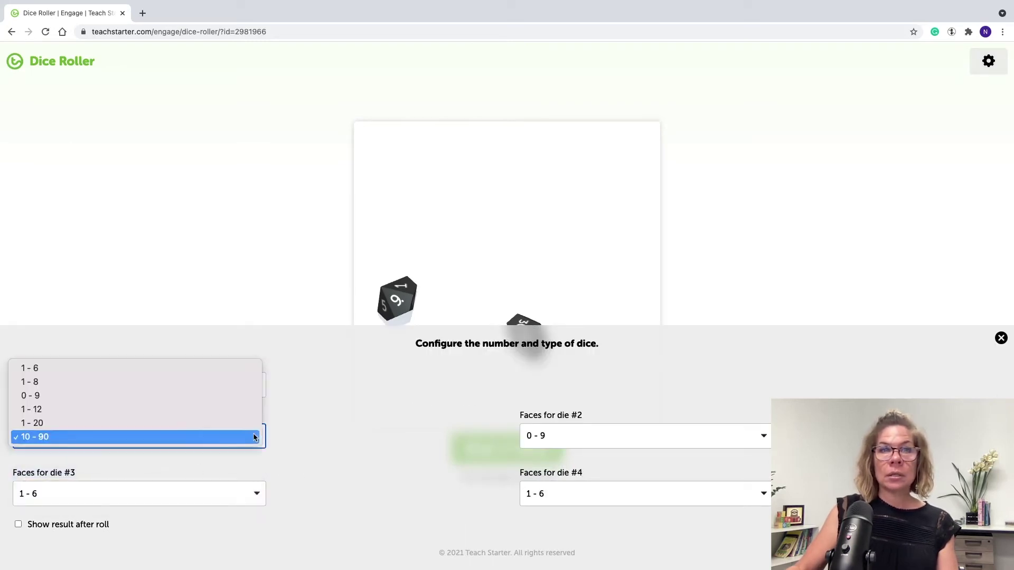
{"action": "left_click", "coordinate": [100, 396]}
Set the faces for die #3 and die #4 to 0 - 9 and roll the four dice.
{"action": "left_click", "coordinate": [253, 495]}
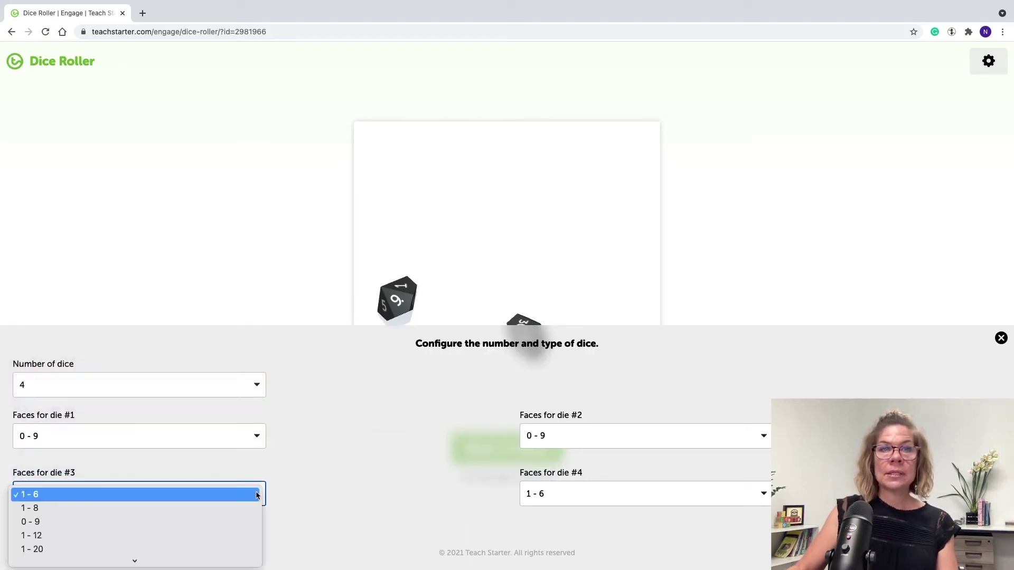
{"action": "left_click", "coordinate": [249, 521]}
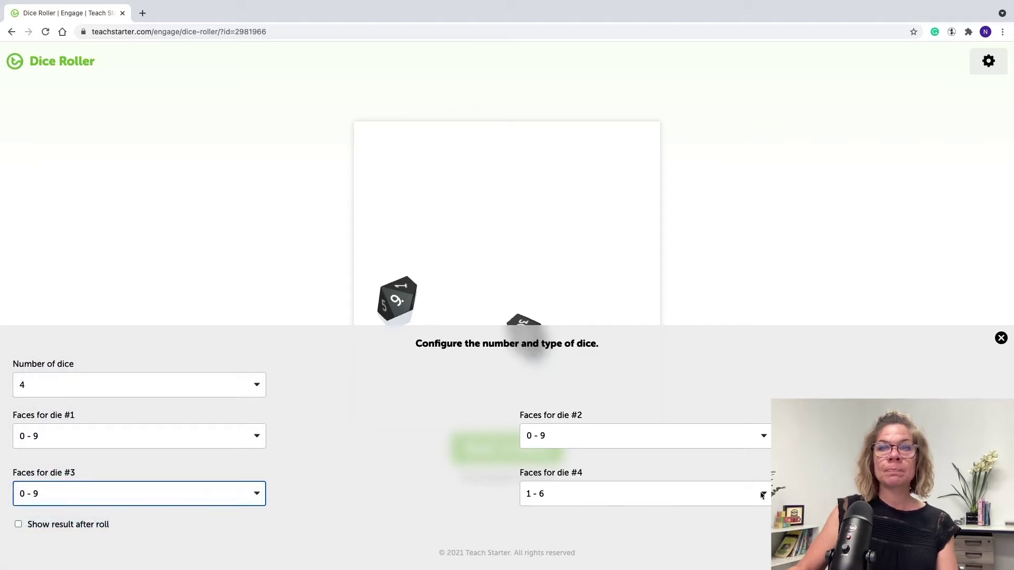
{"action": "left_click", "coordinate": [761, 496]}
{"action": "left_click", "coordinate": [738, 521]}
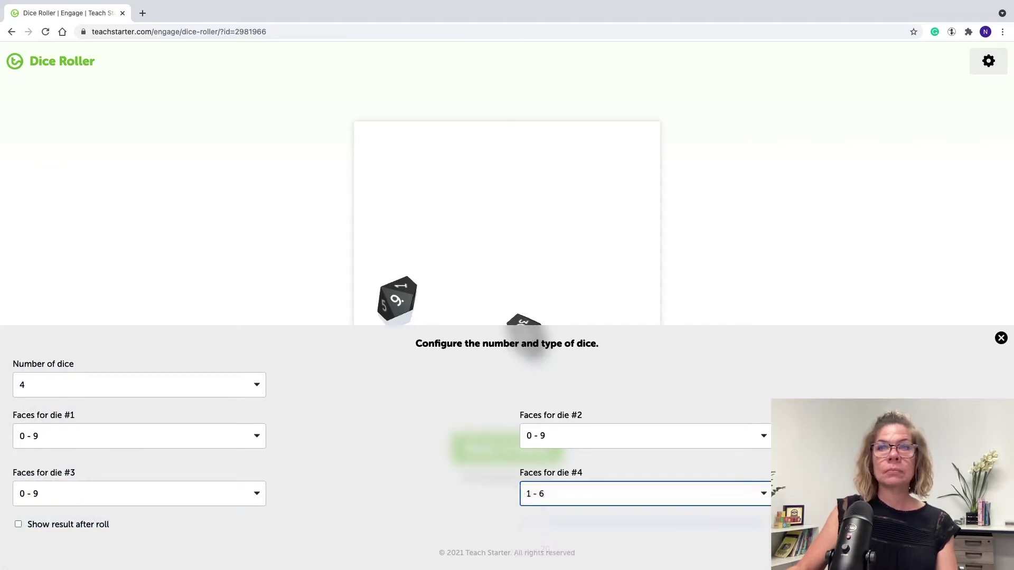
{"action": "left_click", "coordinate": [1001, 338]}
{"action": "left_click", "coordinate": [506, 458]}
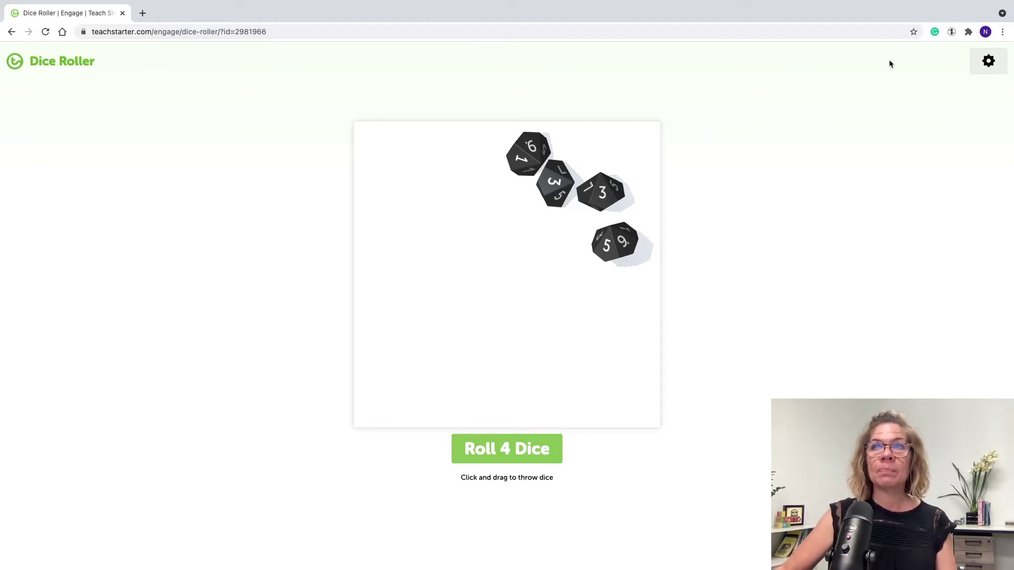
Reduce Dice Roller to 1 die with faces 1 - 6 and roll it.
{"action": "left_click", "coordinate": [1000, 63]}
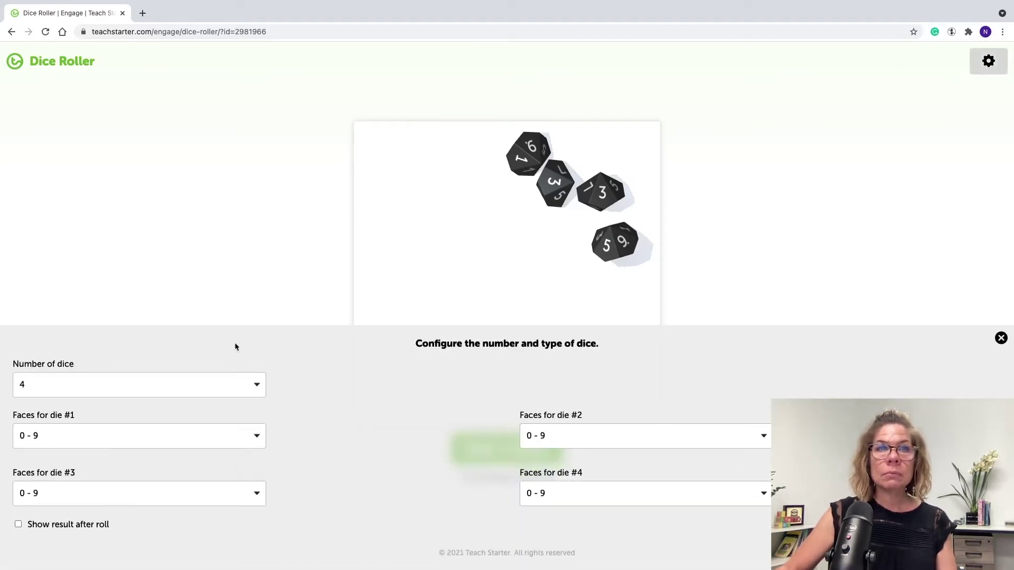
{"action": "left_click", "coordinate": [257, 386]}
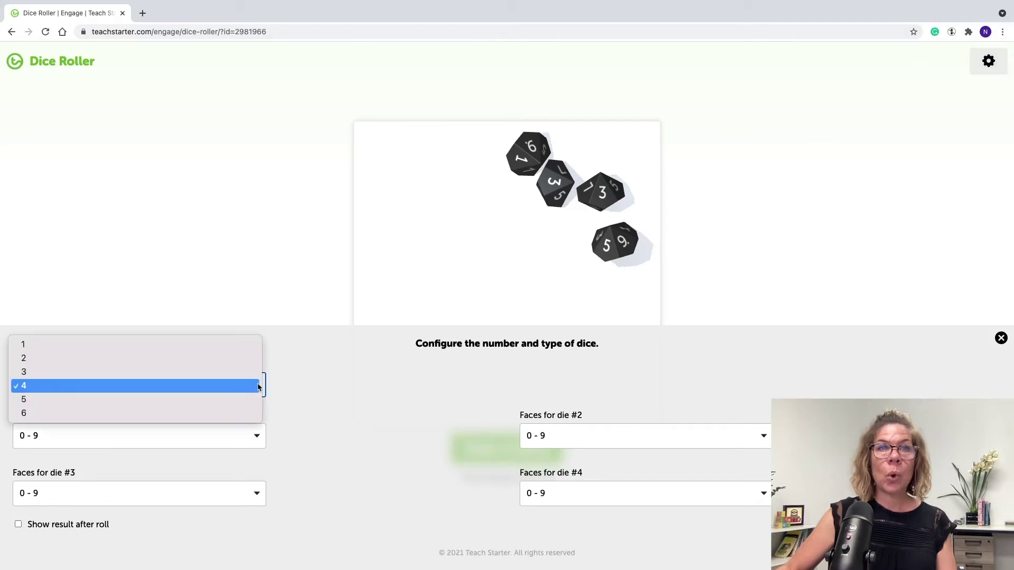
{"action": "left_click", "coordinate": [235, 345]}
{"action": "left_click", "coordinate": [255, 447]}
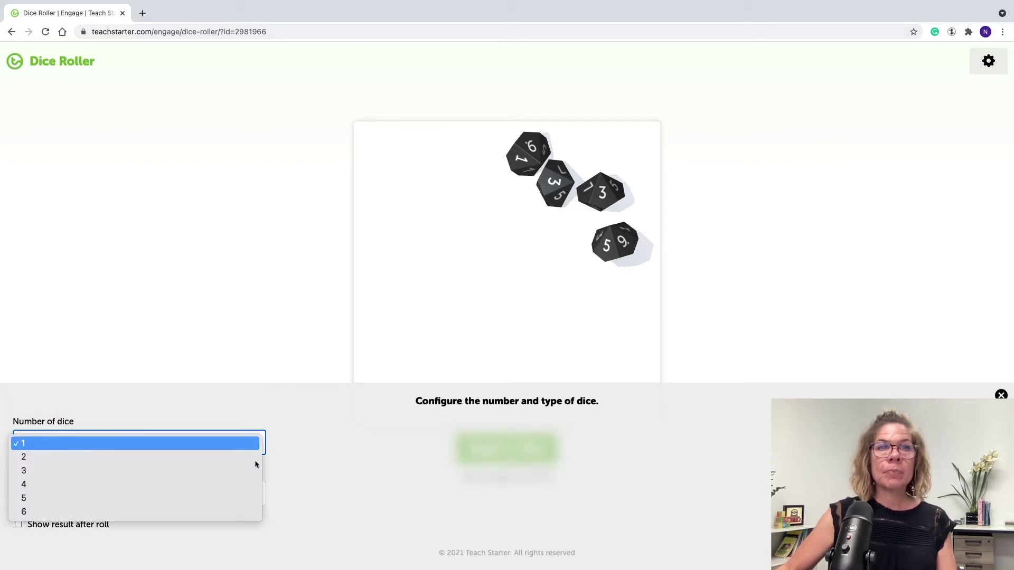
{"action": "left_click", "coordinate": [257, 444]}
{"action": "left_click", "coordinate": [257, 494]}
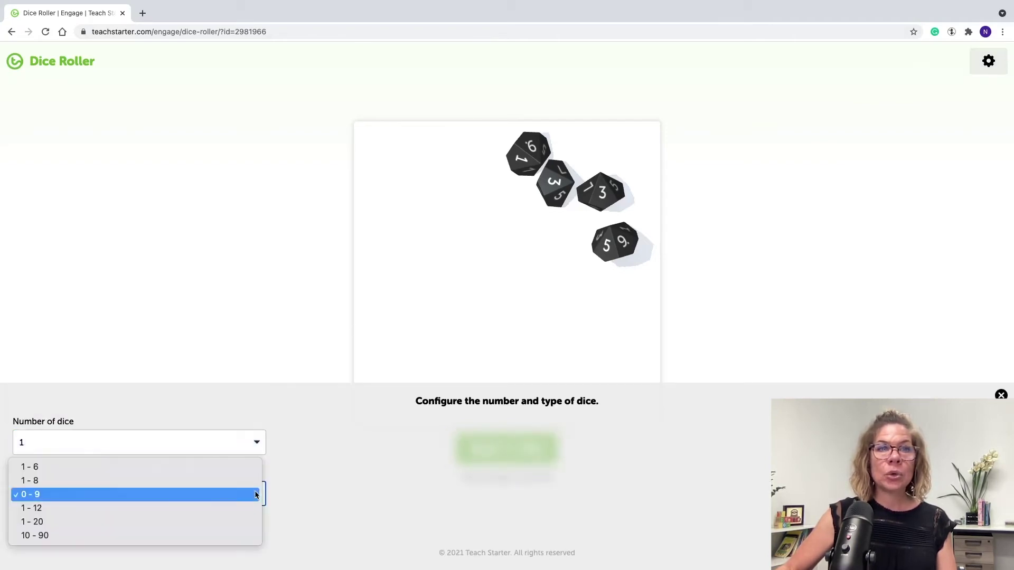
{"action": "left_click", "coordinate": [236, 467]}
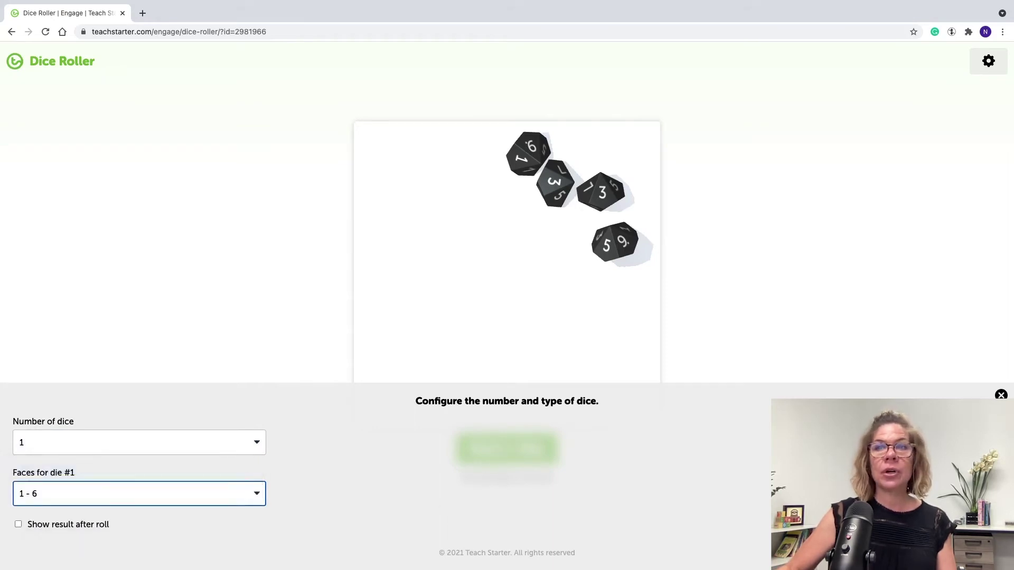
{"action": "left_click", "coordinate": [1001, 395]}
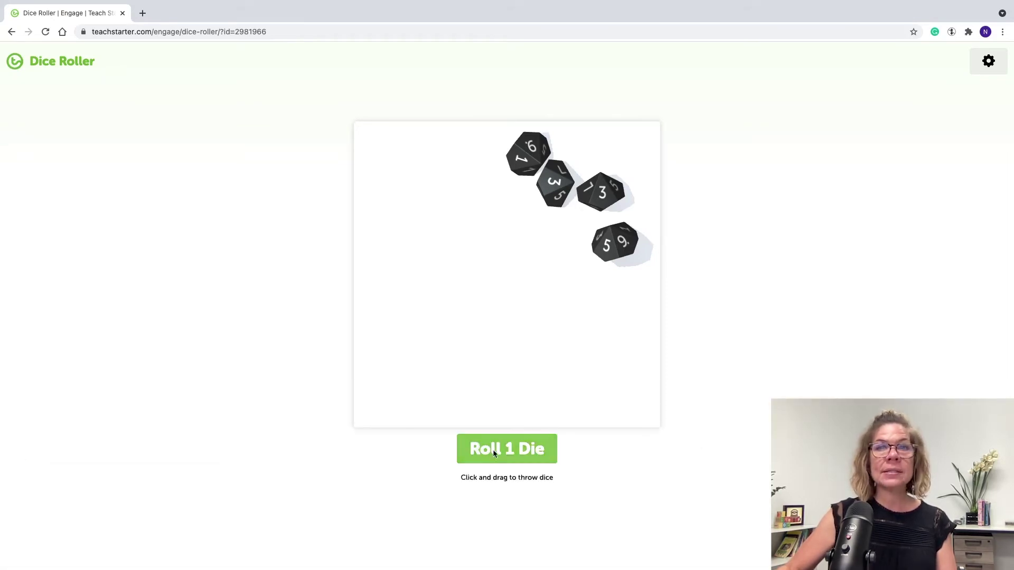
{"action": "left_click", "coordinate": [533, 450]}
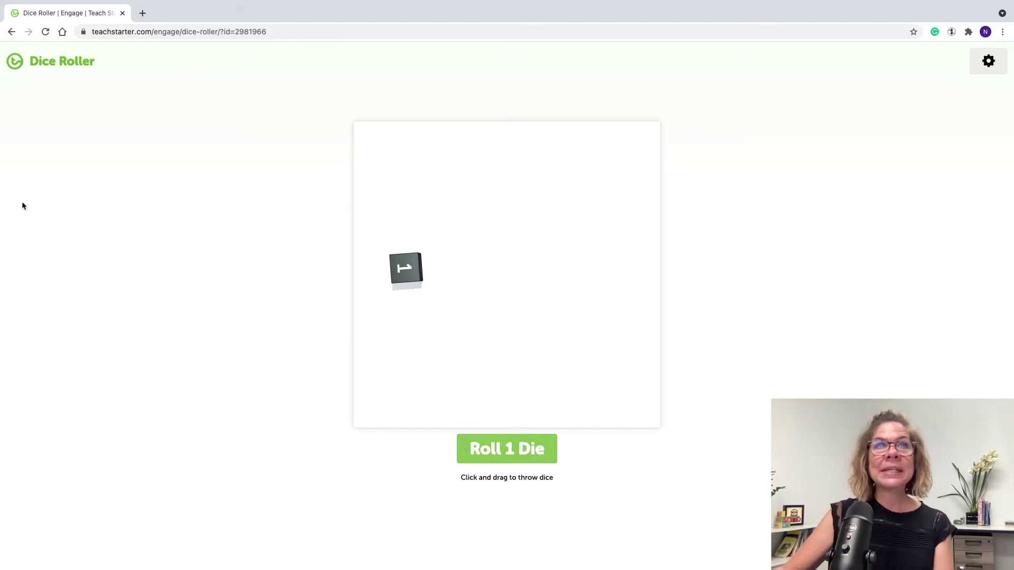
Leave Dice Roller and go back to the Widgets collection page.
{"action": "left_click", "coordinate": [11, 33]}
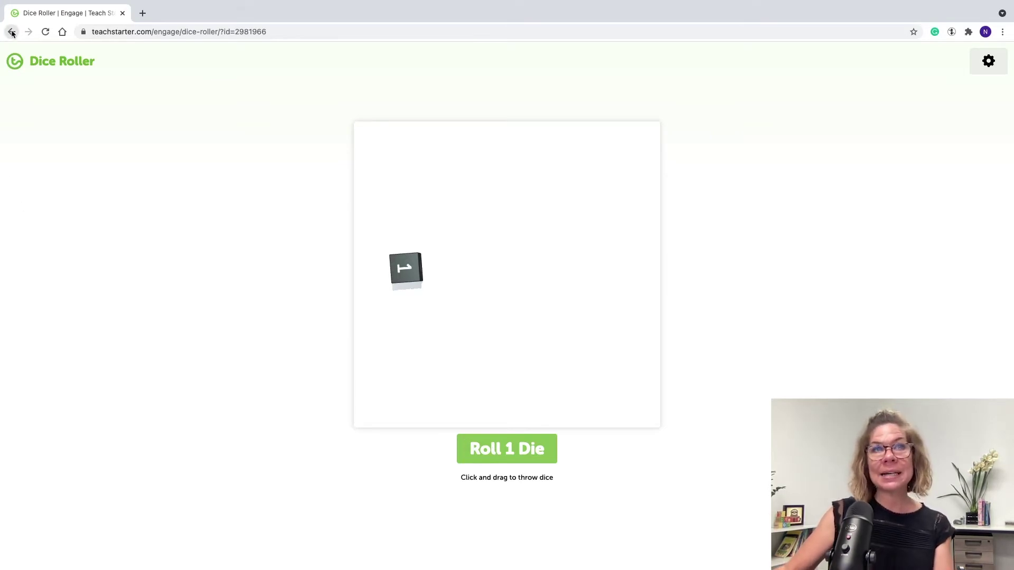
{"action": "left_click", "coordinate": [11, 32]}
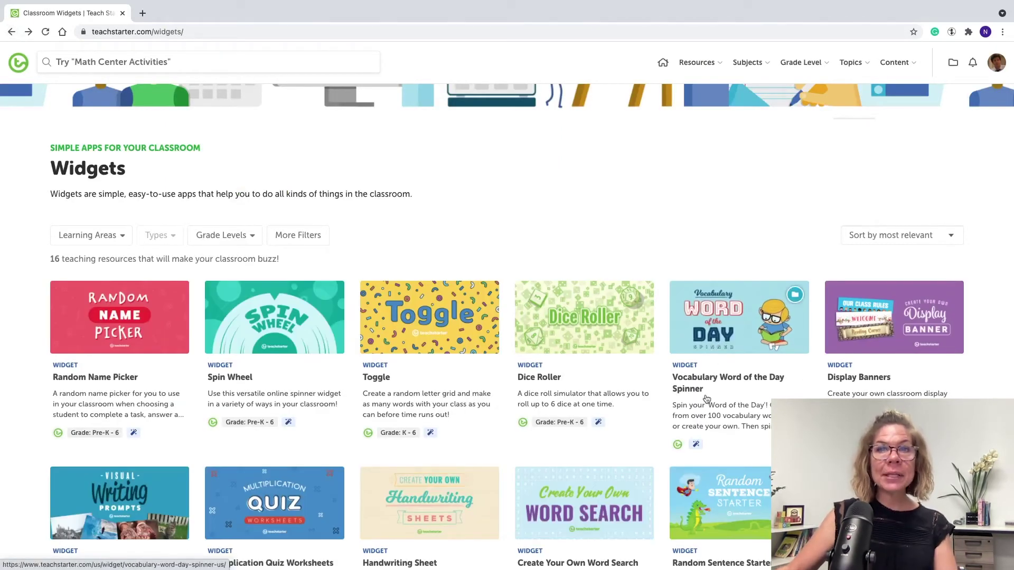
Launch the Vocabulary Word of the Day Spinner and look over its word list and activity settings.
{"action": "left_click", "coordinate": [730, 382]}
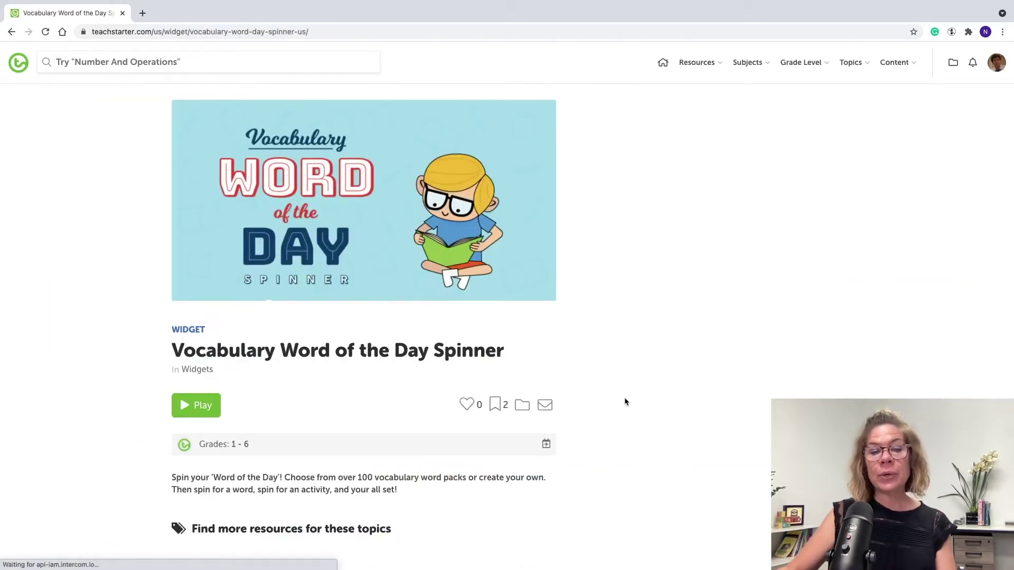
{"action": "left_click", "coordinate": [205, 404]}
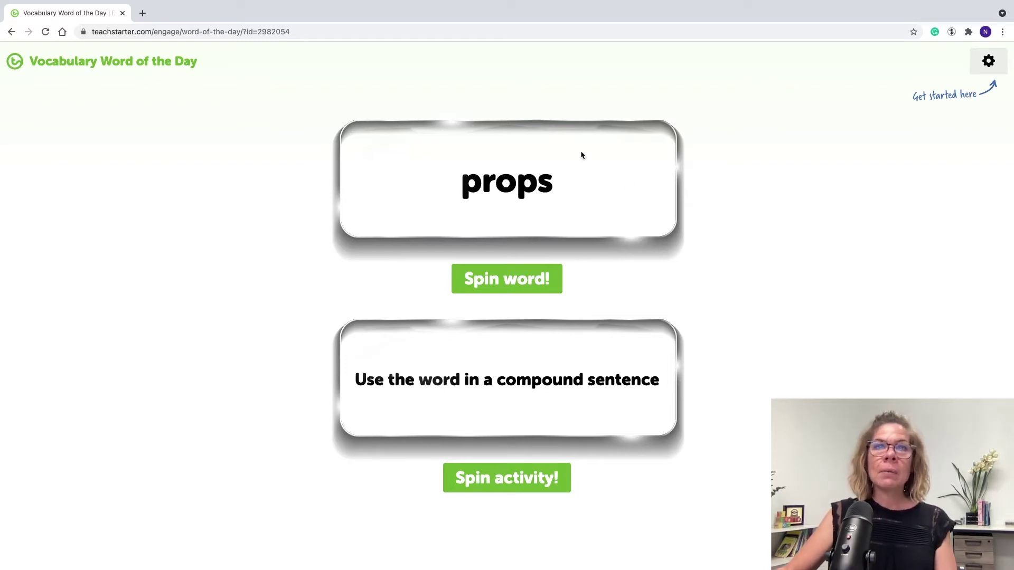
{"action": "left_click", "coordinate": [987, 62]}
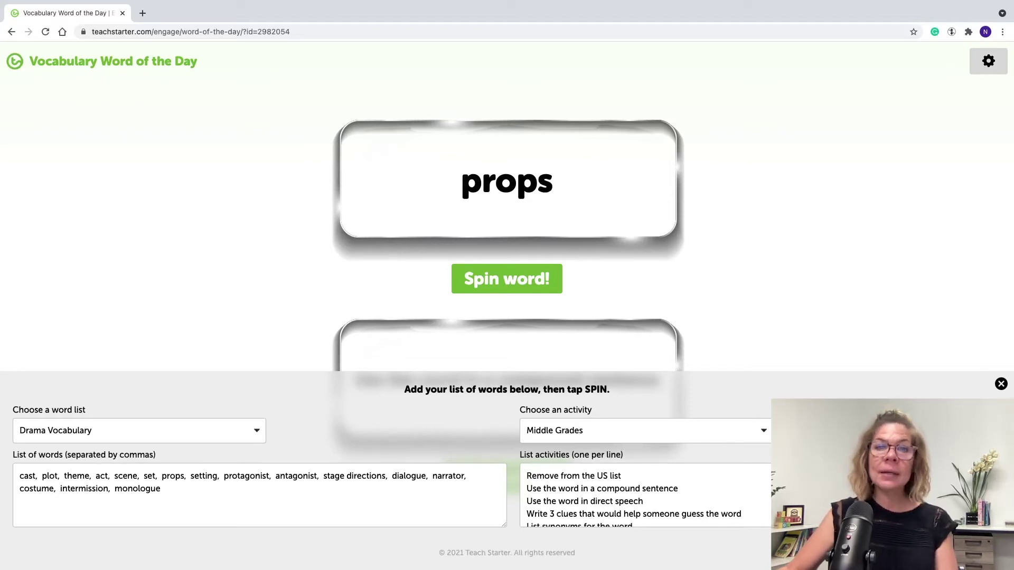
{"action": "left_click", "coordinate": [1002, 385]}
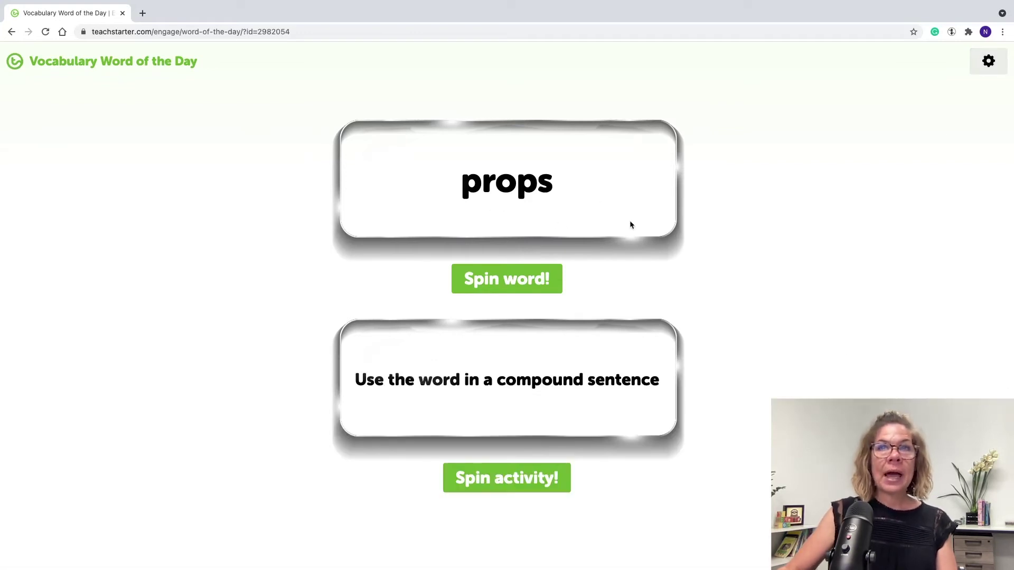
In the spinner settings, keep the Drama Vocabulary word list, try the Upper Grades activities and reselect Middle Grades.
{"action": "left_click", "coordinate": [989, 62]}
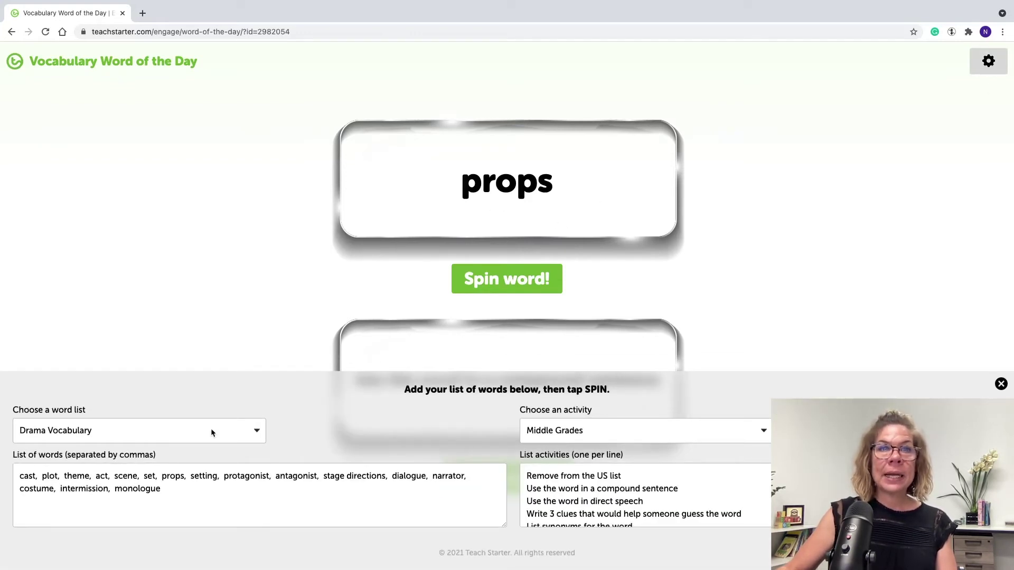
{"action": "left_click", "coordinate": [258, 432]}
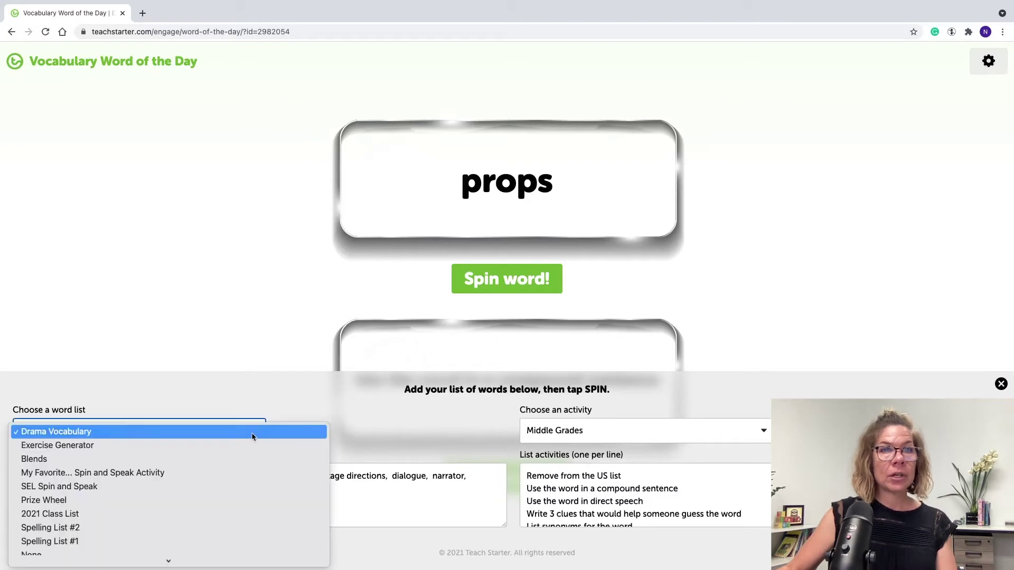
{"action": "left_click", "coordinate": [255, 433]}
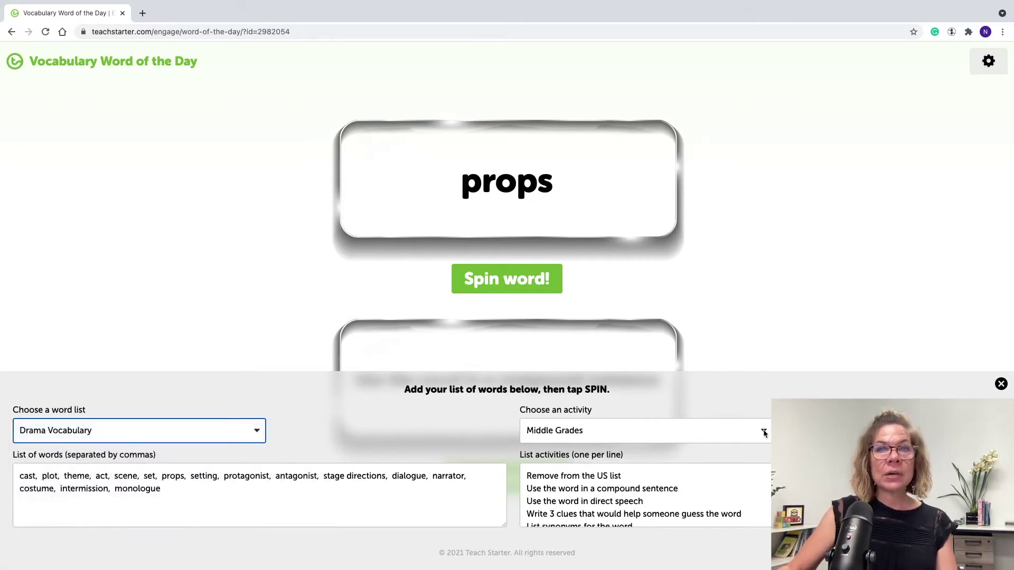
{"action": "left_click", "coordinate": [764, 432]}
{"action": "left_click", "coordinate": [725, 446]}
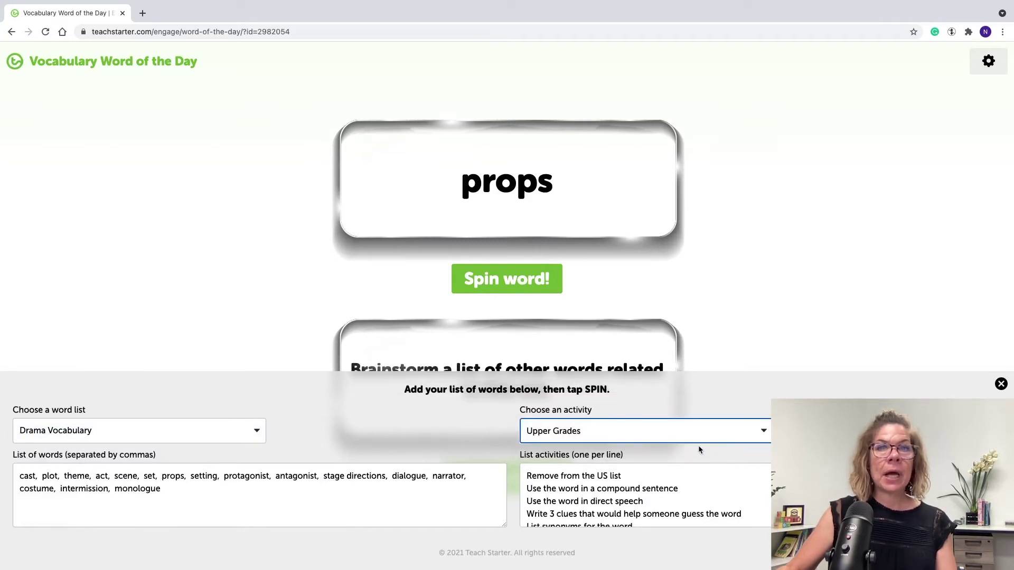
{"action": "left_click", "coordinate": [763, 431]}
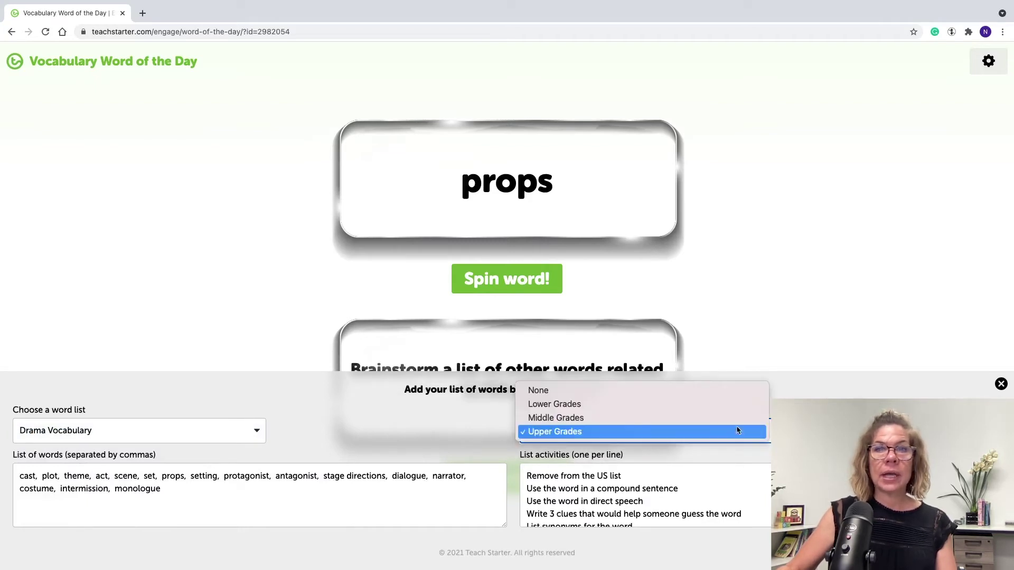
{"action": "left_click", "coordinate": [750, 417]}
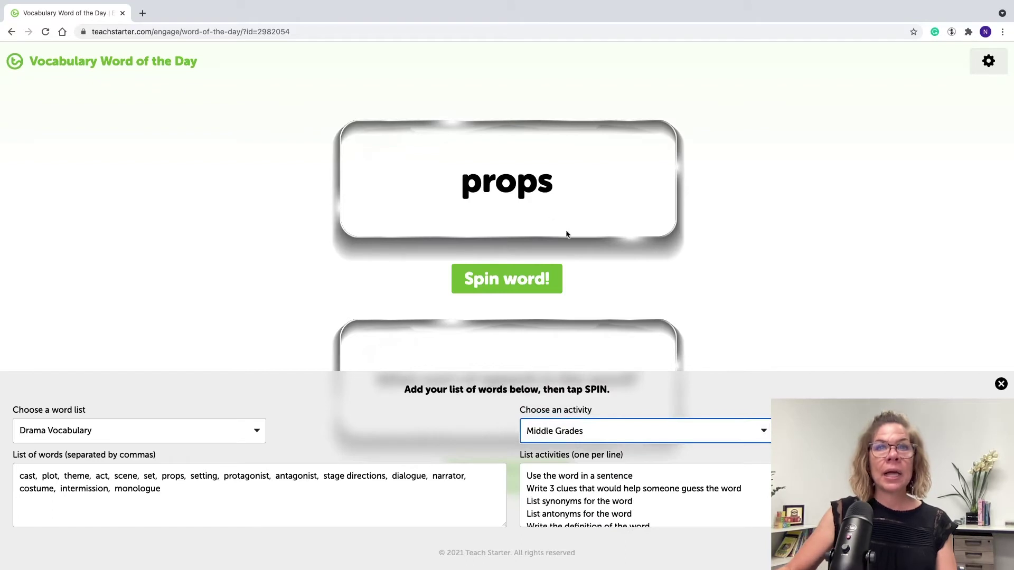
{"action": "left_click", "coordinate": [1001, 384]}
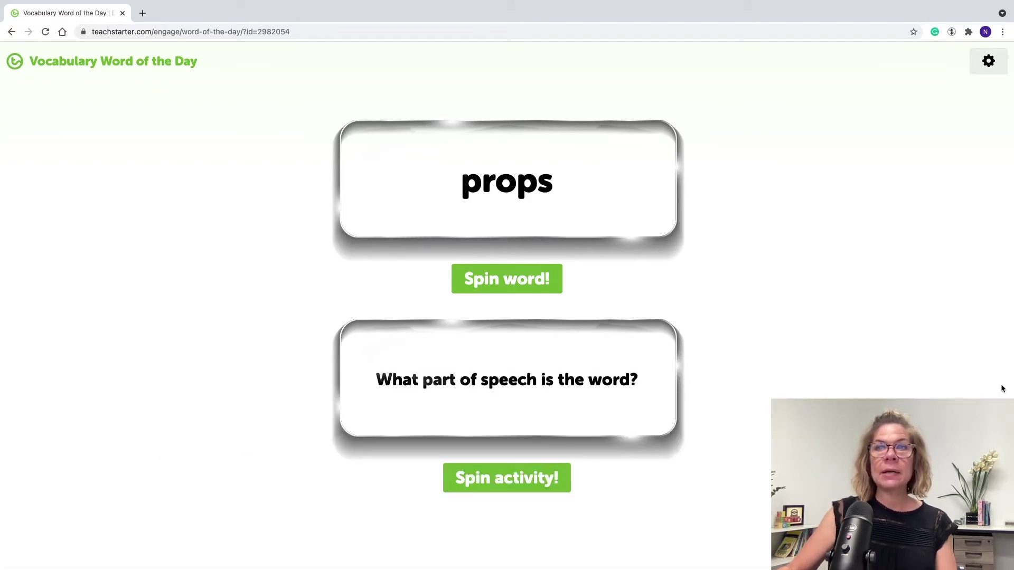
Spin for a vocabulary word and a matching activity several times.
{"action": "left_click", "coordinate": [515, 279]}
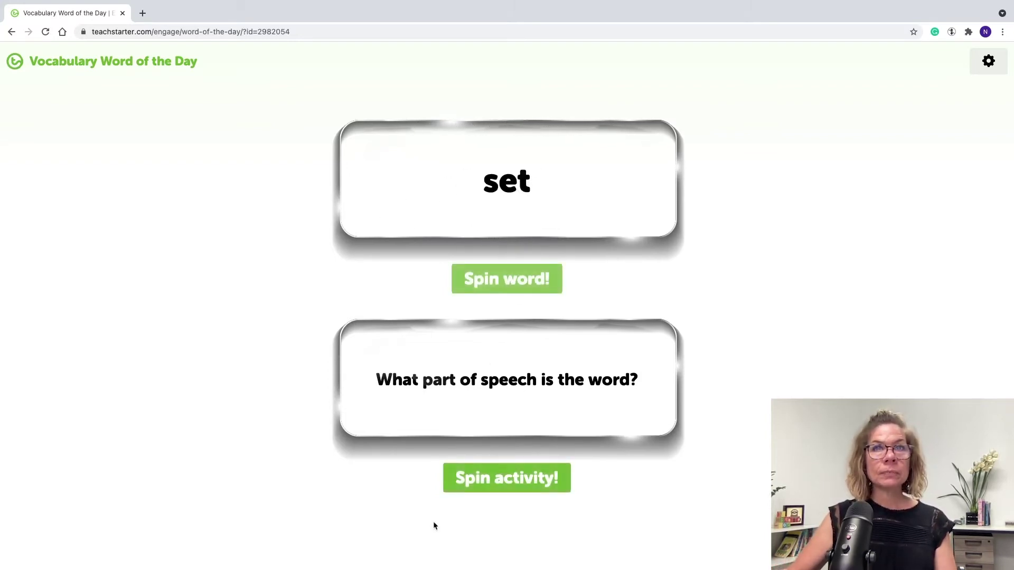
{"action": "left_click", "coordinate": [498, 479]}
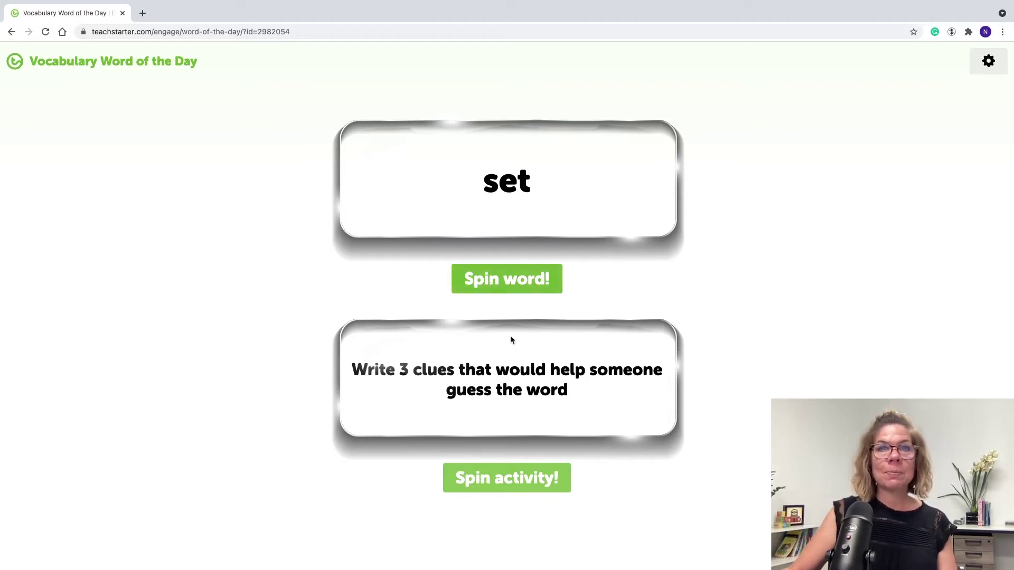
{"action": "left_click", "coordinate": [521, 278]}
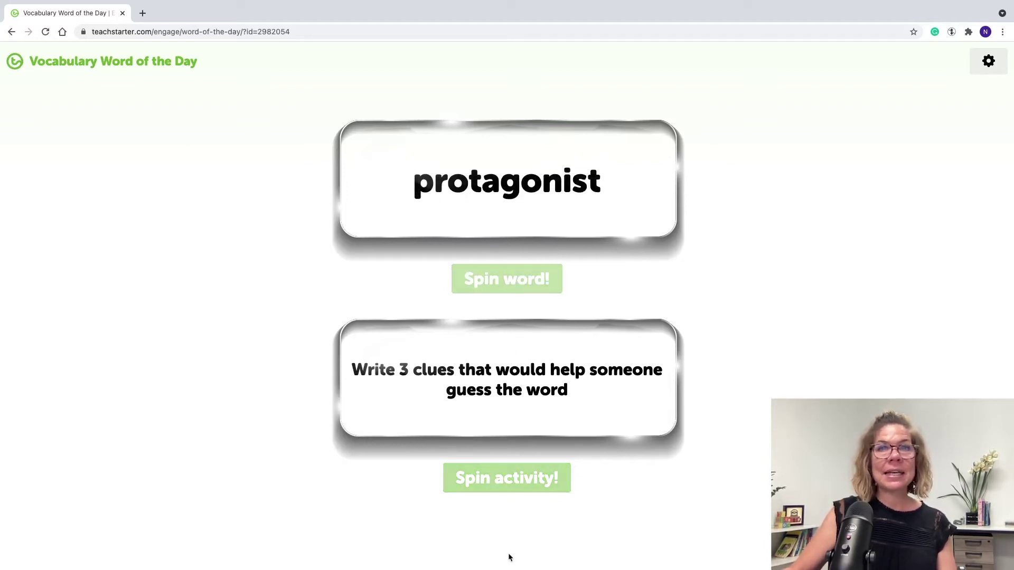
{"action": "left_click", "coordinate": [516, 483]}
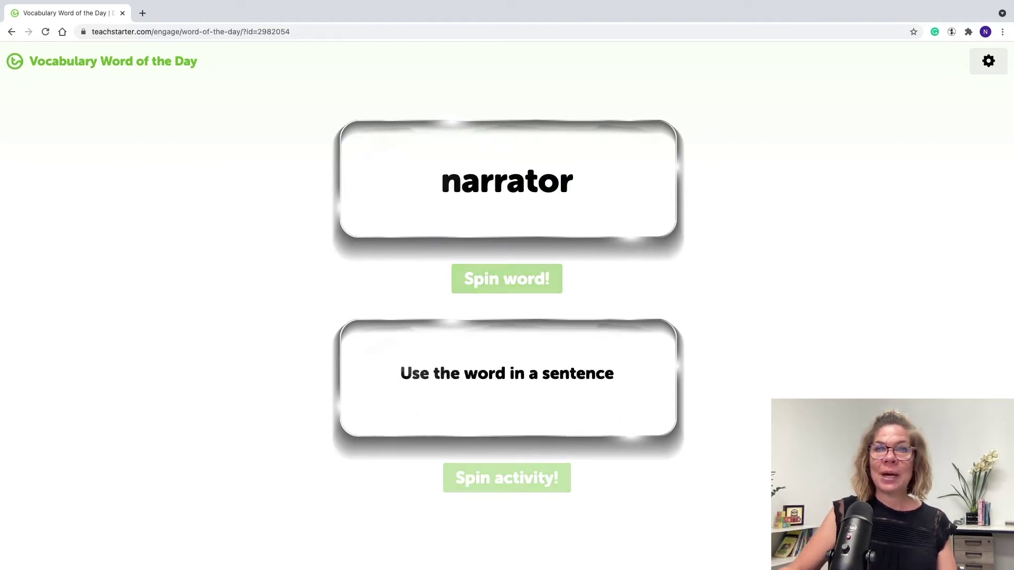
{"action": "left_click", "coordinate": [544, 486]}
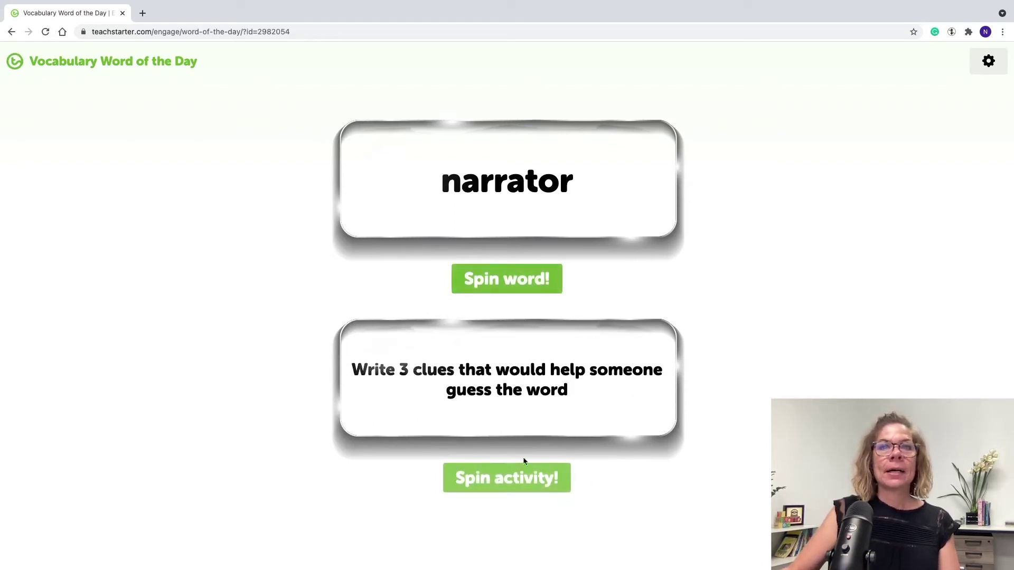
{"action": "left_click", "coordinate": [511, 478]}
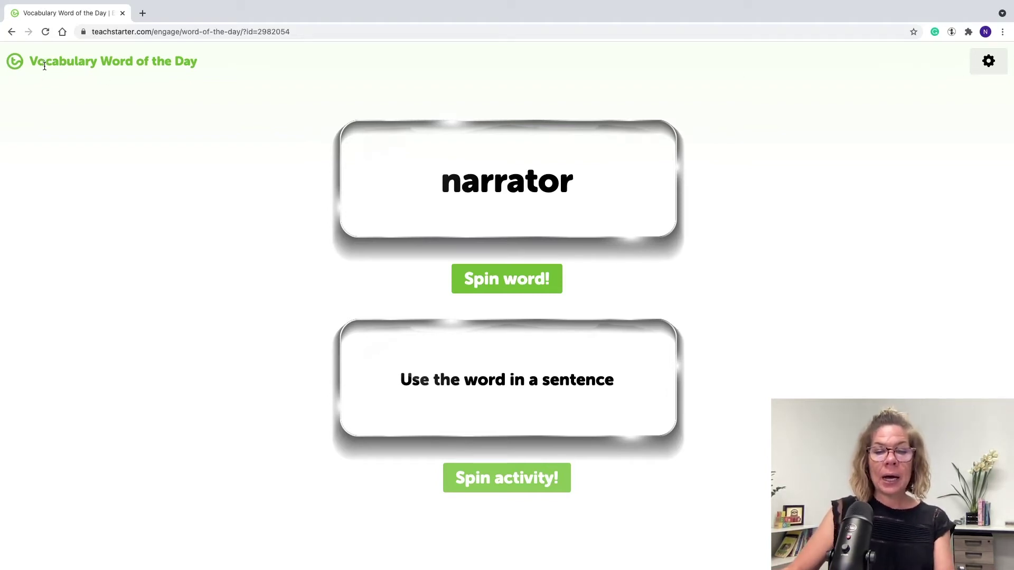
Return to the Widgets collection and launch the Visual Writing Prompts widget.
{"action": "left_click", "coordinate": [11, 33]}
{"action": "left_click", "coordinate": [12, 33]}
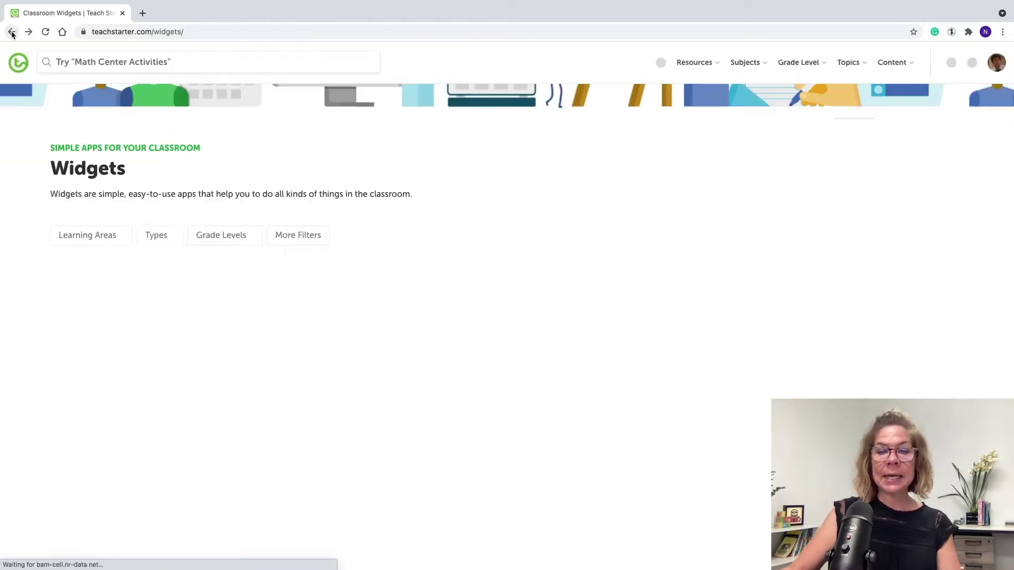
{"action": "scroll", "coordinate": [324, 199], "scroll_direction": "down", "scroll_amount": 2}
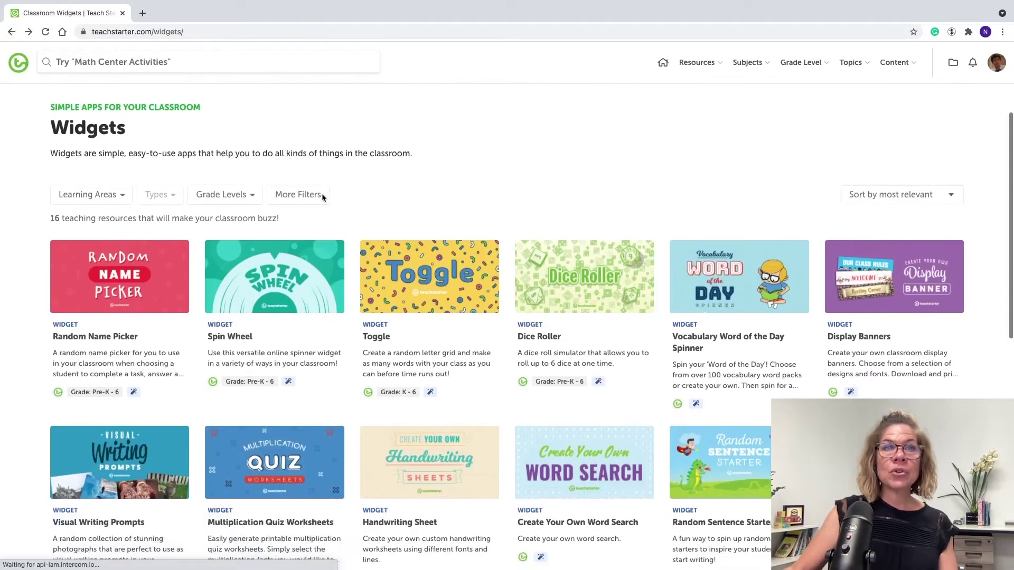
{"action": "scroll", "coordinate": [96, 462], "scroll_direction": "down", "scroll_amount": 2}
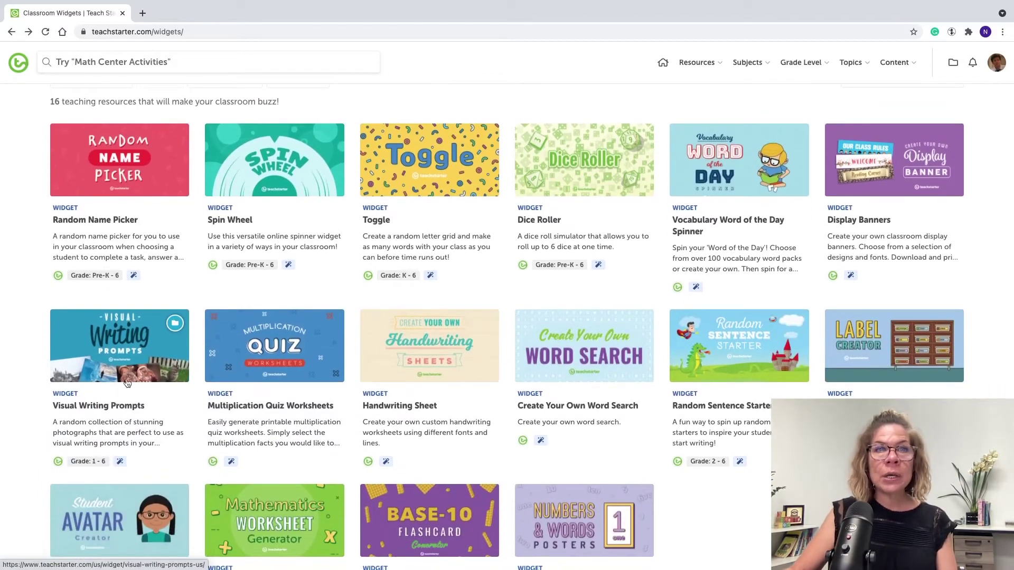
{"action": "left_click", "coordinate": [125, 410]}
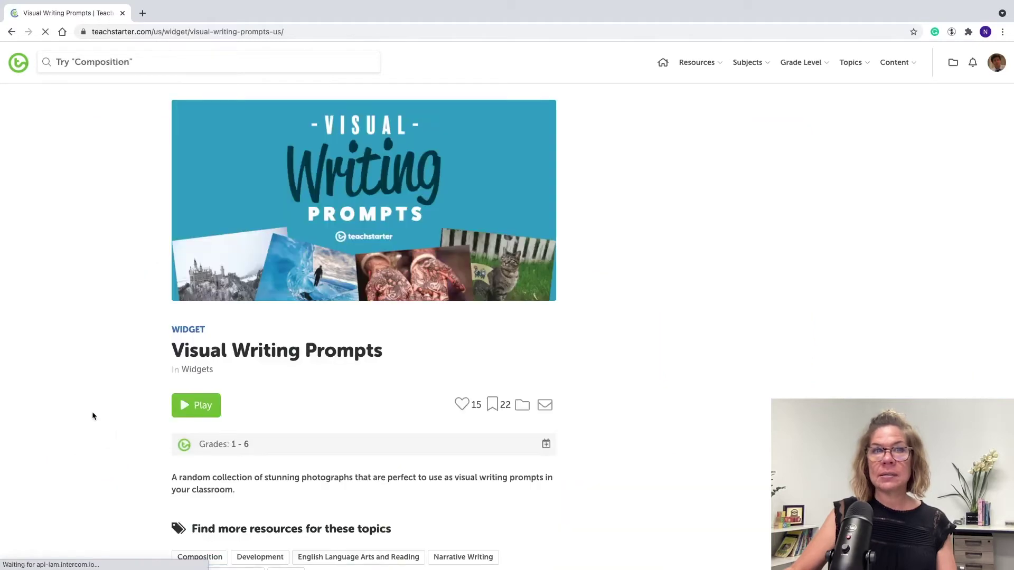
{"action": "left_click", "coordinate": [200, 410]}
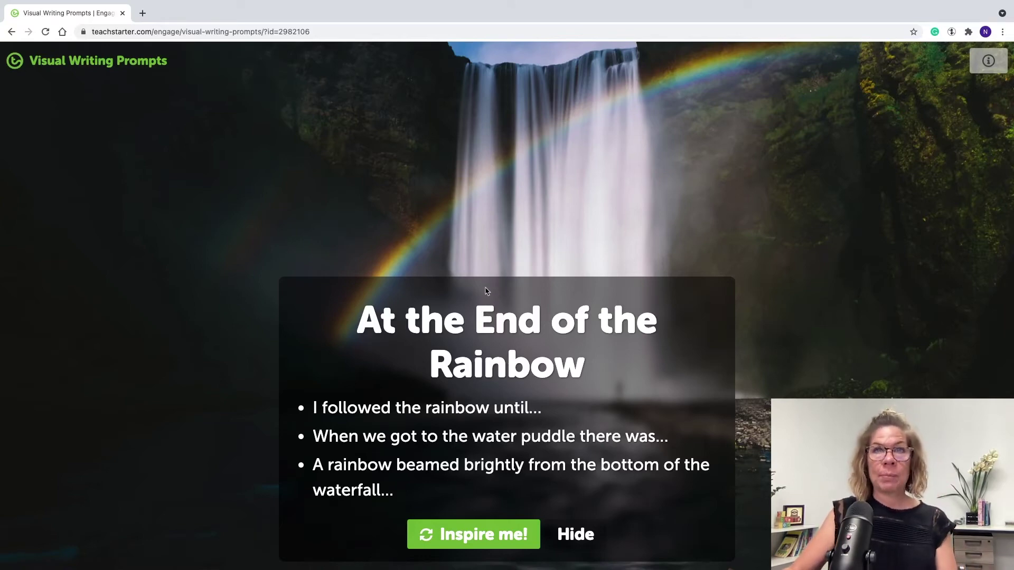
Move the prompt box off the waterfall, hide its title and text prompts, and move the collapsed box back below the image.
{"action": "left_click_drag", "start_coordinate": [466, 288], "coordinate": [220, 154]}
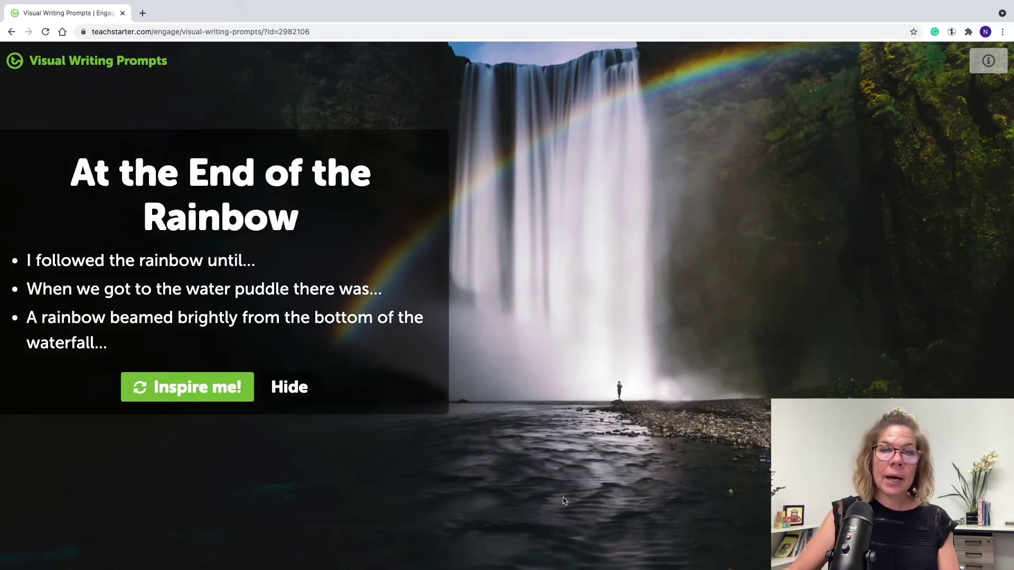
{"action": "left_click", "coordinate": [289, 390]}
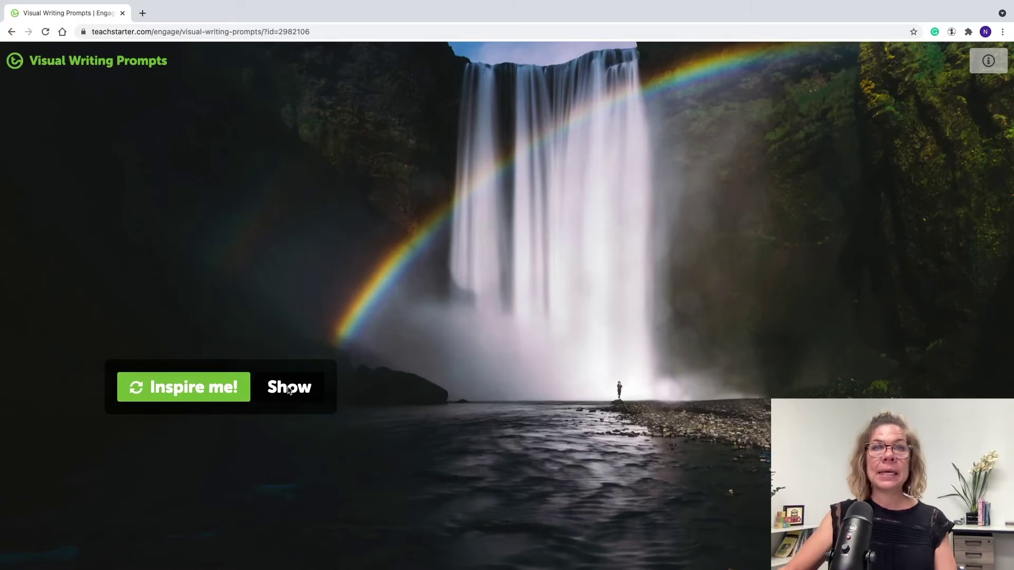
{"action": "left_click_drag", "start_coordinate": [269, 376], "coordinate": [601, 524]}
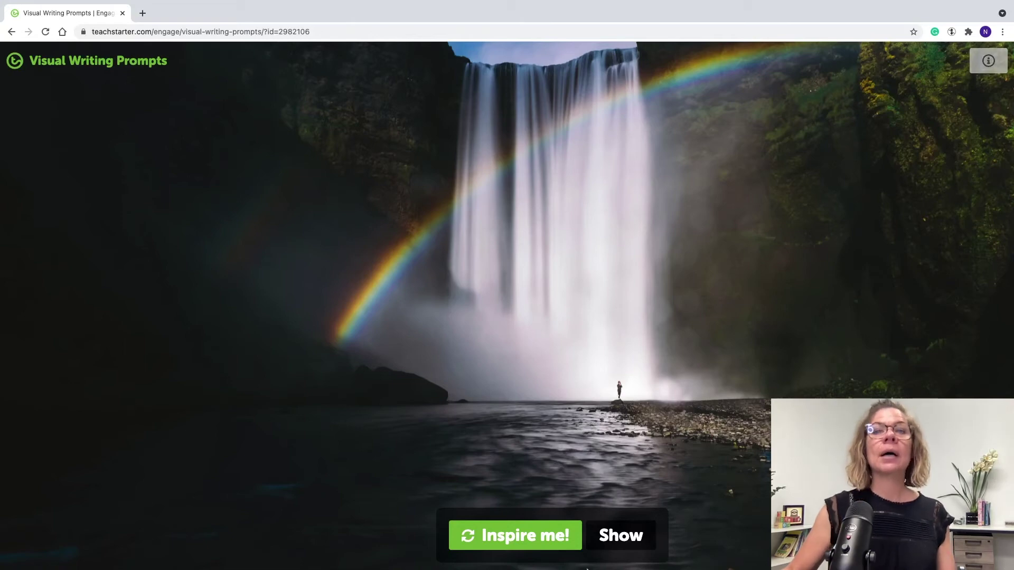
View the guiding questions and suggested activities for the prompt, and relaunch Visual Writing Prompts.
{"action": "left_click", "coordinate": [989, 61]}
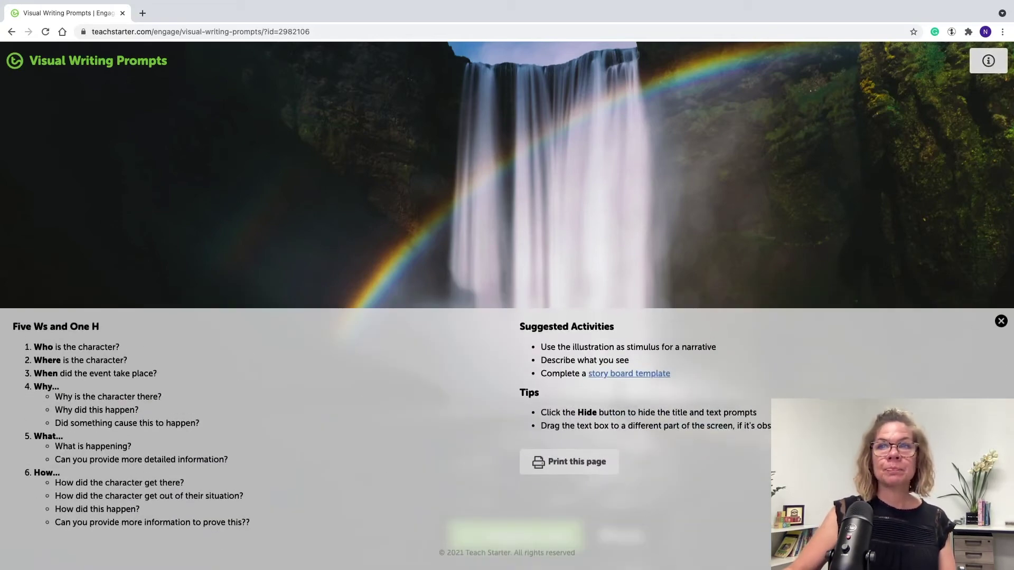
{"action": "left_click", "coordinate": [10, 31]}
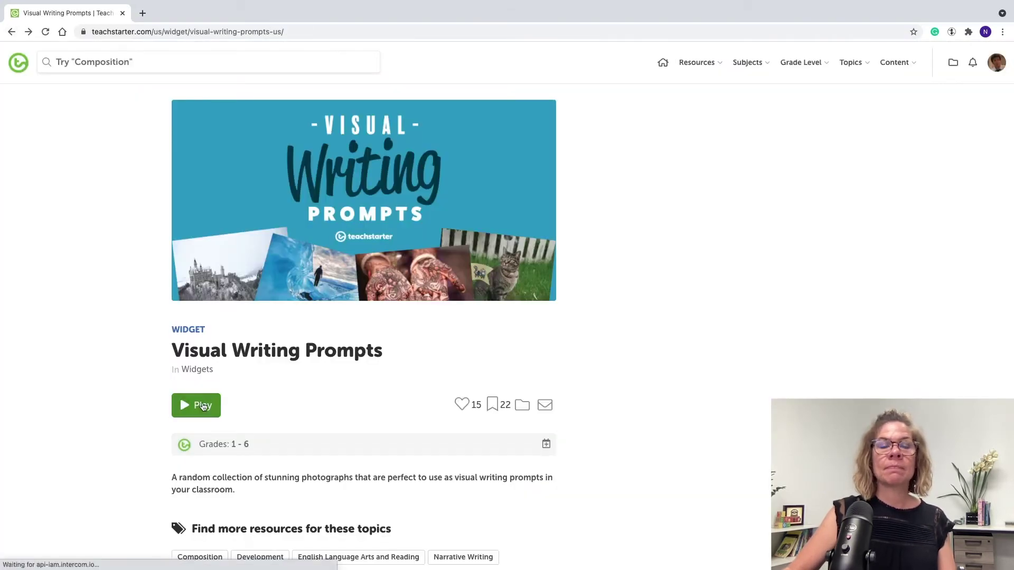
{"action": "left_click", "coordinate": [203, 407]}
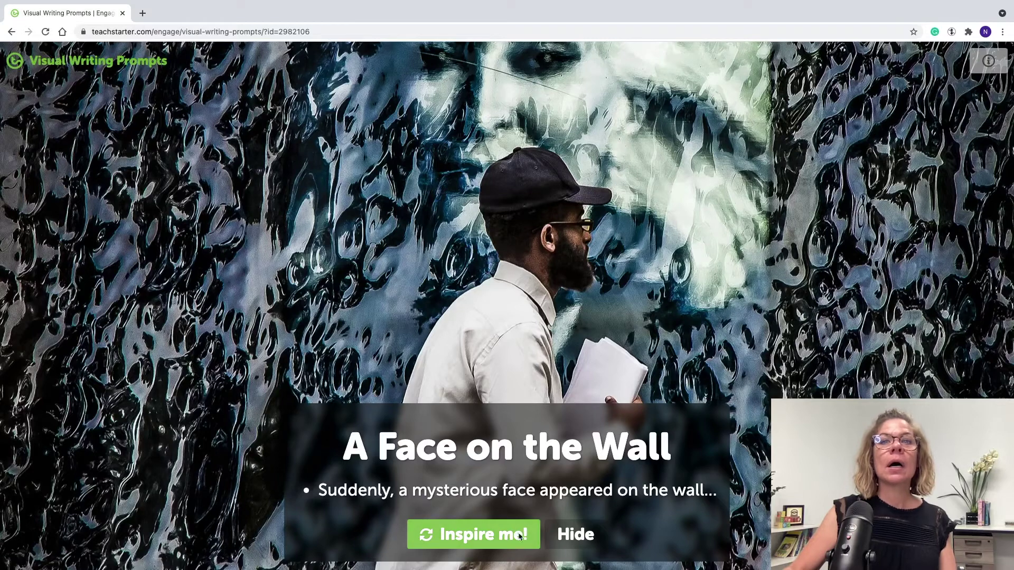
Hide the title and text prompts and generate two new inspiration images.
{"action": "left_click", "coordinate": [575, 535]}
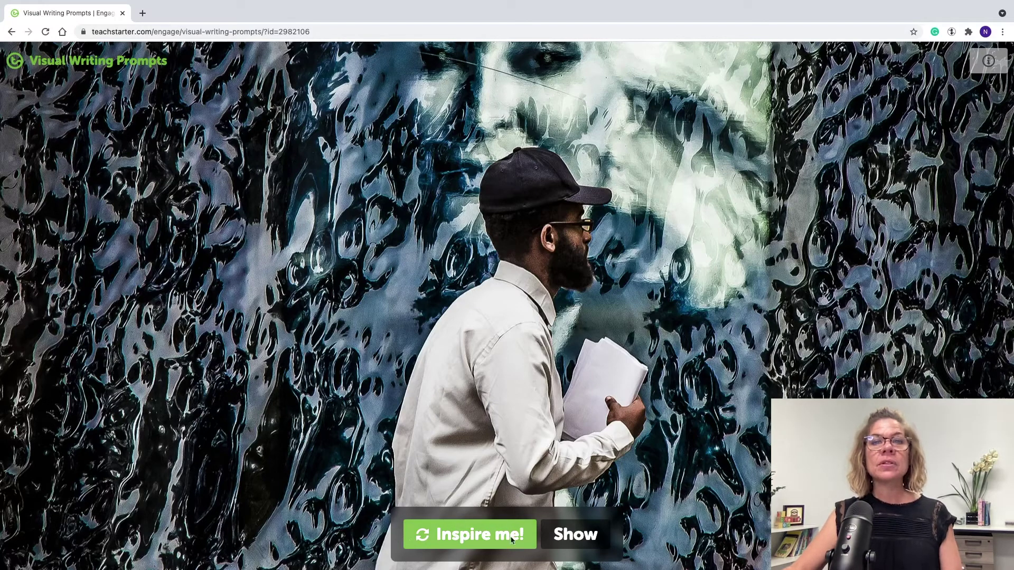
{"action": "left_click", "coordinate": [459, 539]}
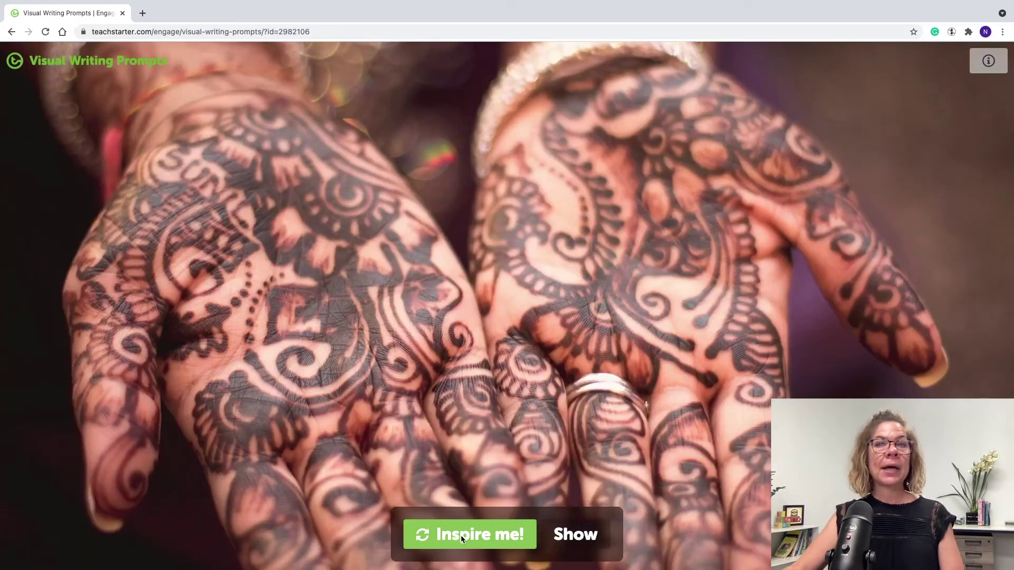
{"action": "left_click", "coordinate": [461, 537]}
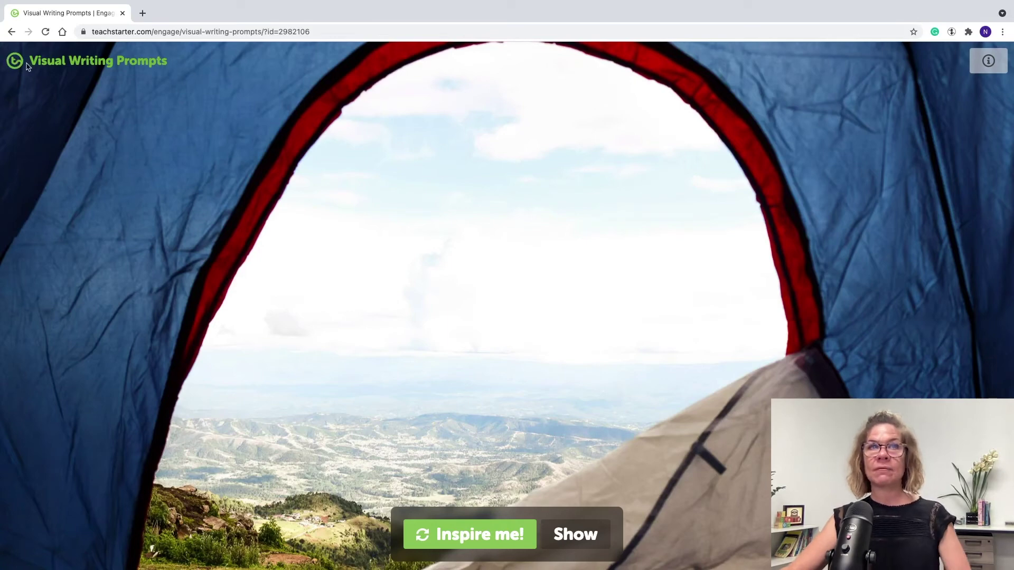
Go back to the Widgets collection and open the Handwriting Sheet widget at its content field.
{"action": "left_click", "coordinate": [10, 32]}
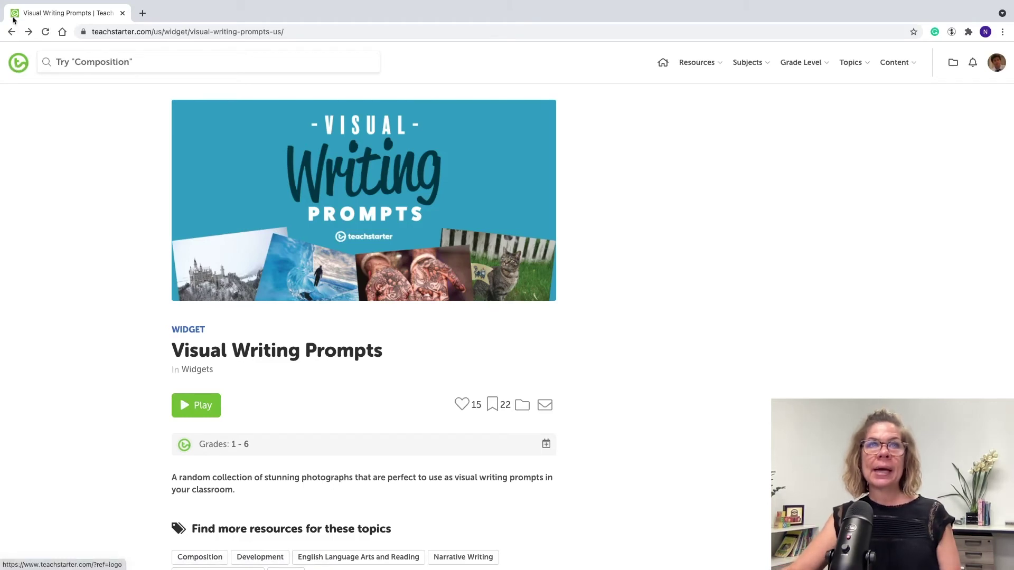
{"action": "left_click", "coordinate": [11, 33]}
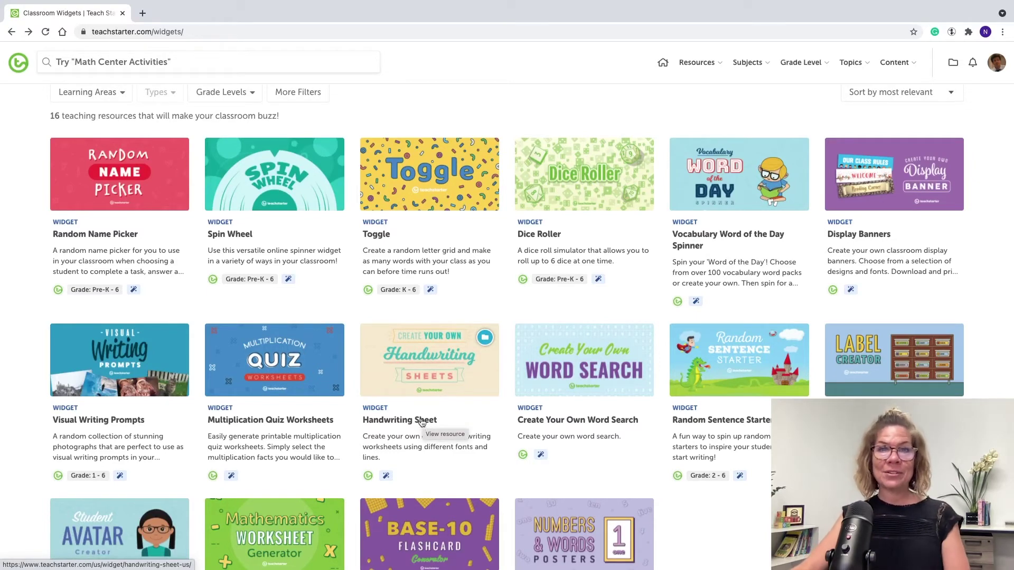
{"action": "left_click", "coordinate": [422, 421]}
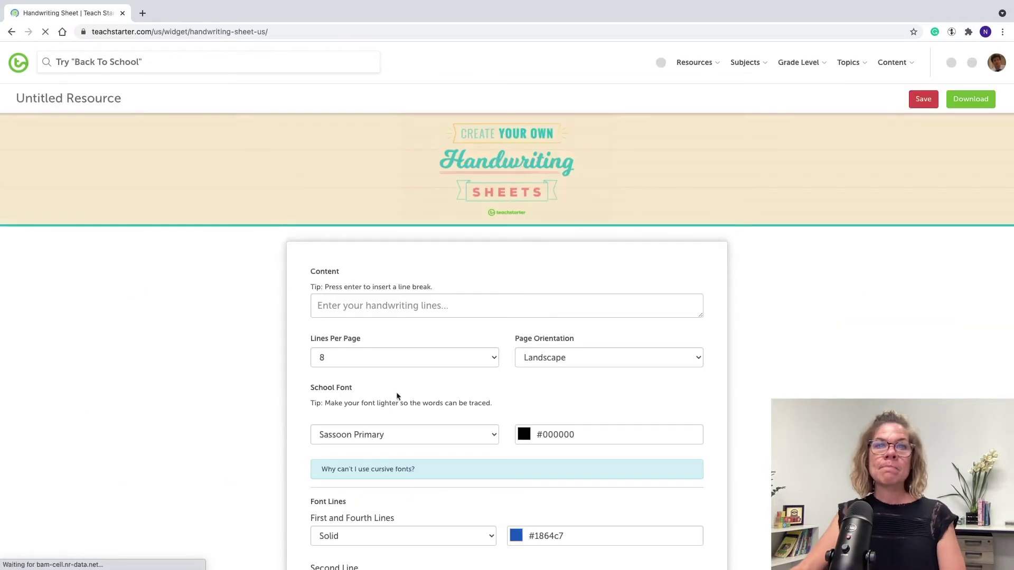
{"action": "left_click", "coordinate": [365, 304]}
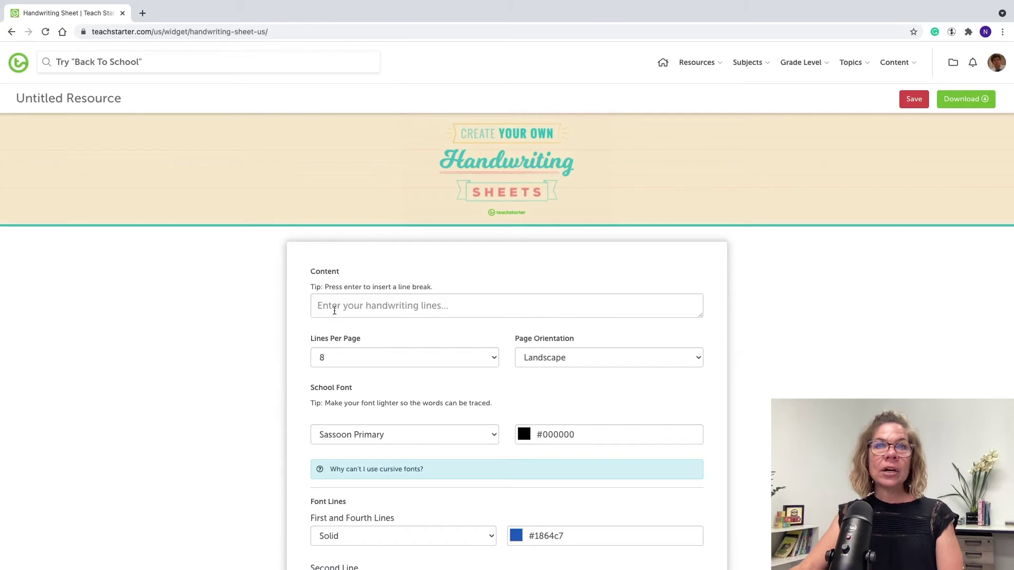
{"action": "left_click", "coordinate": [328, 305]}
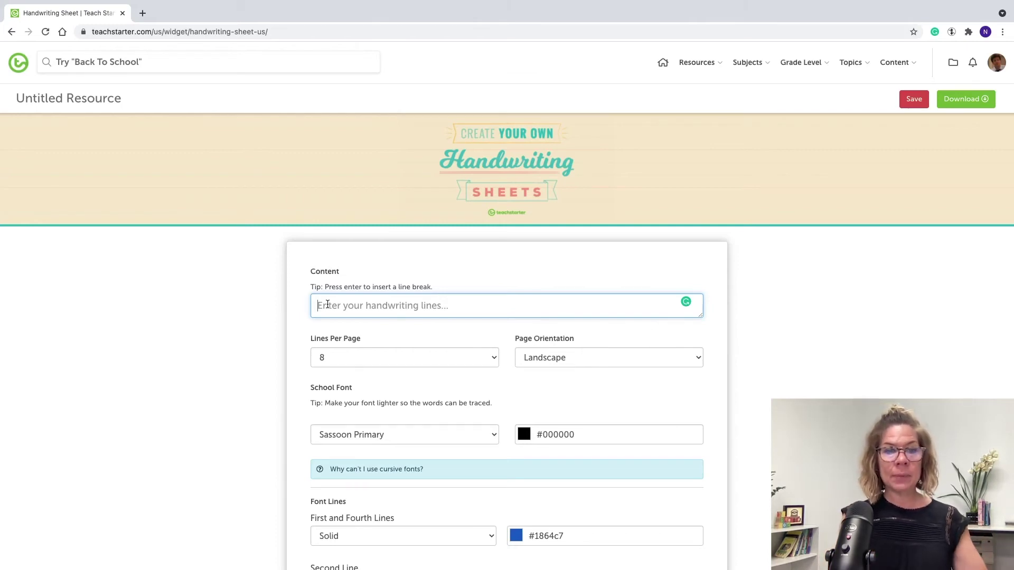
{"action": "type", "text": "natal"}
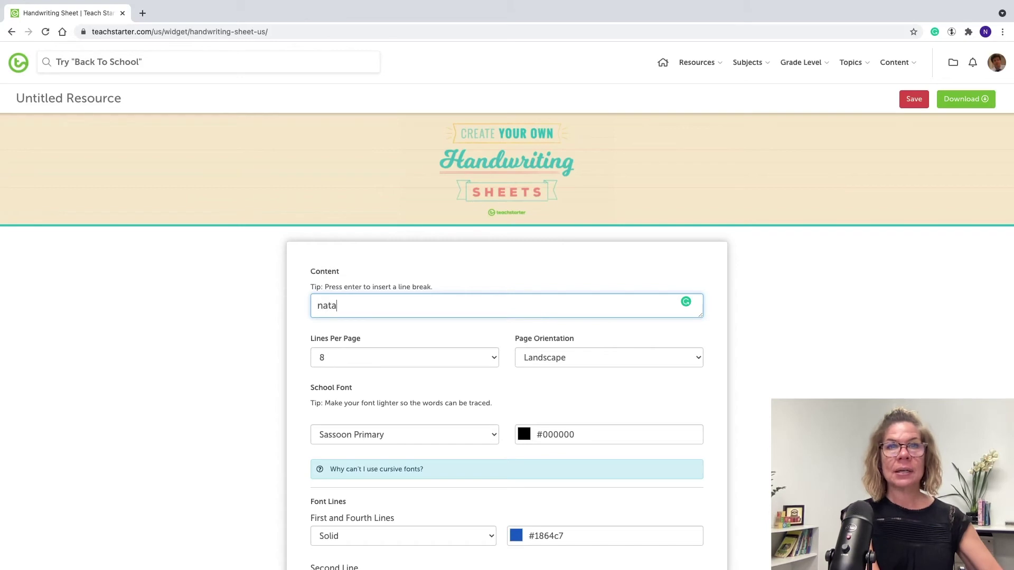
{"action": "key", "text": "BackSpace"}
{"action": "key", "text": "BackSpace"}
{"action": "key", "text": "BackSpace"}
{"action": "key", "text": "BackSpace"}
{"action": "key", "text": "BackSpace"}
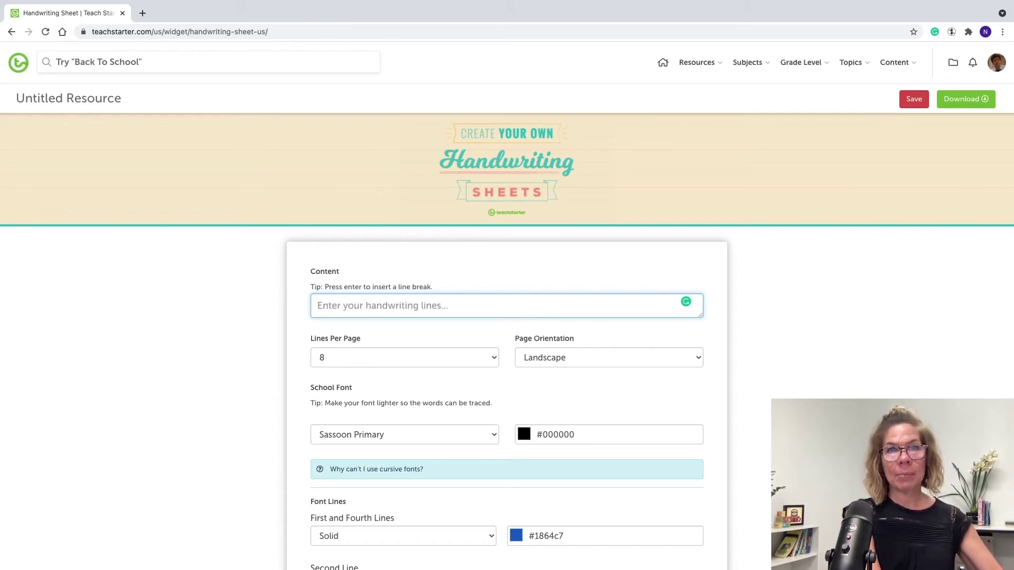
Enter a first name twice, separated by a comma, as the handwriting content.
{"action": "type", "text": "Natalie"}
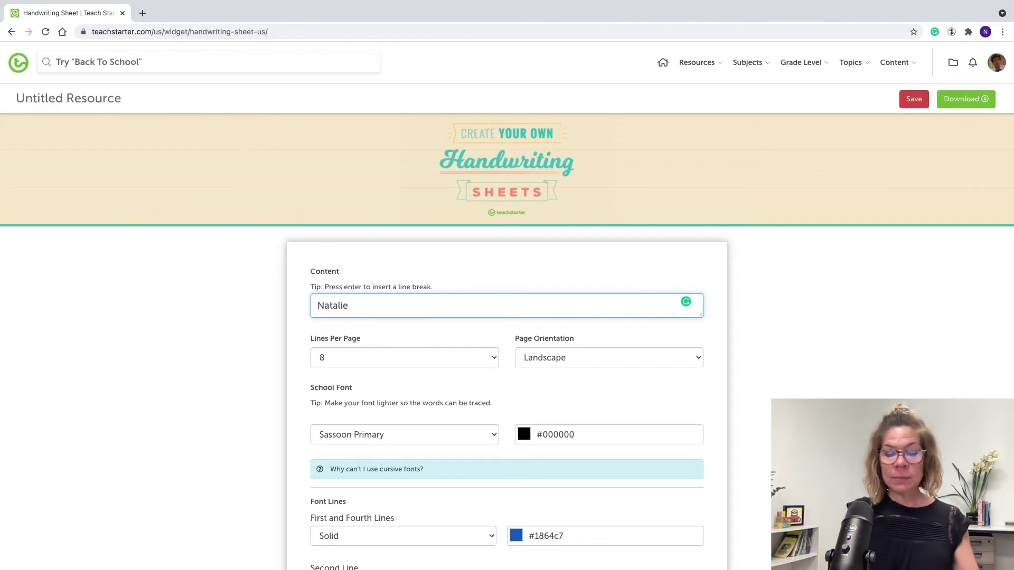
{"action": "type", "text": ", "}
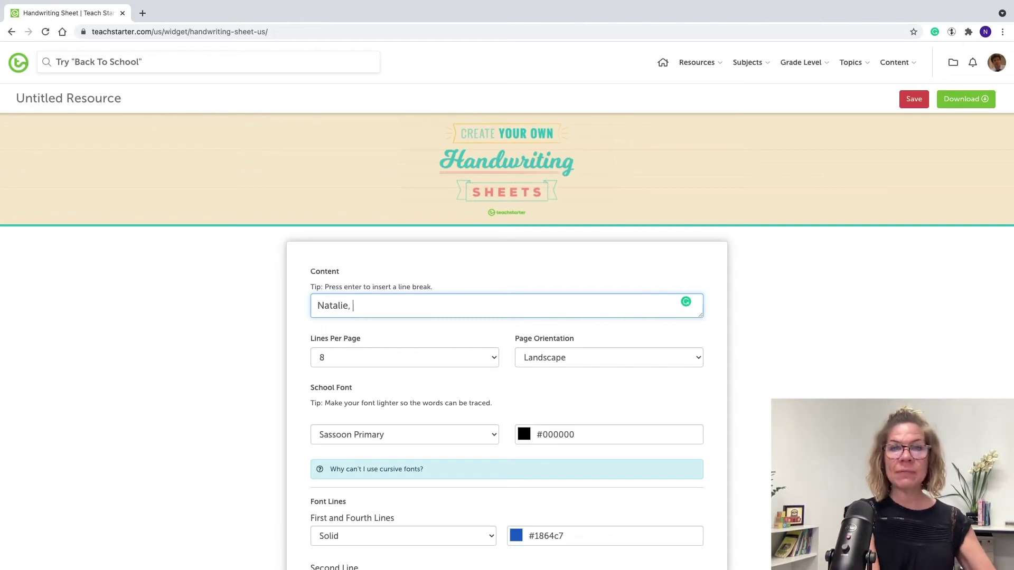
{"action": "type", "text": "Natalie"}
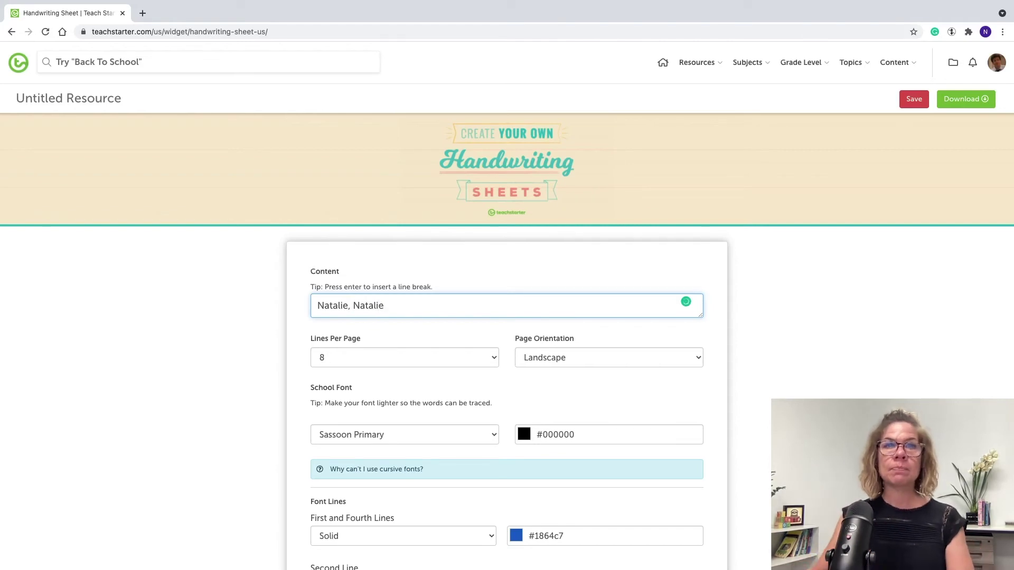
Keep 8 lines per page and set the page orientation to Portrait.
{"action": "left_click", "coordinate": [368, 357]}
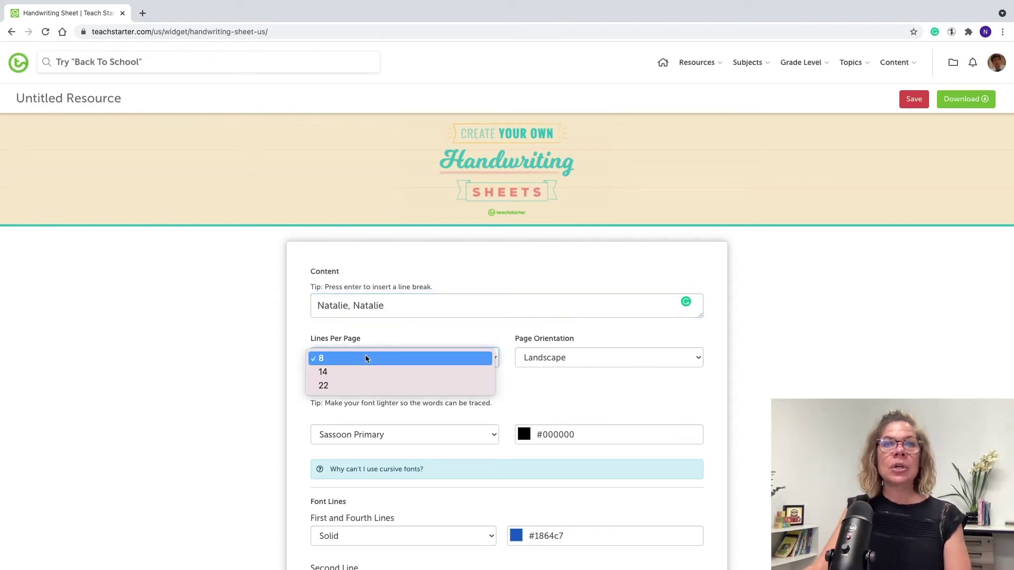
{"action": "left_click", "coordinate": [323, 361]}
{"action": "left_click", "coordinate": [539, 362]}
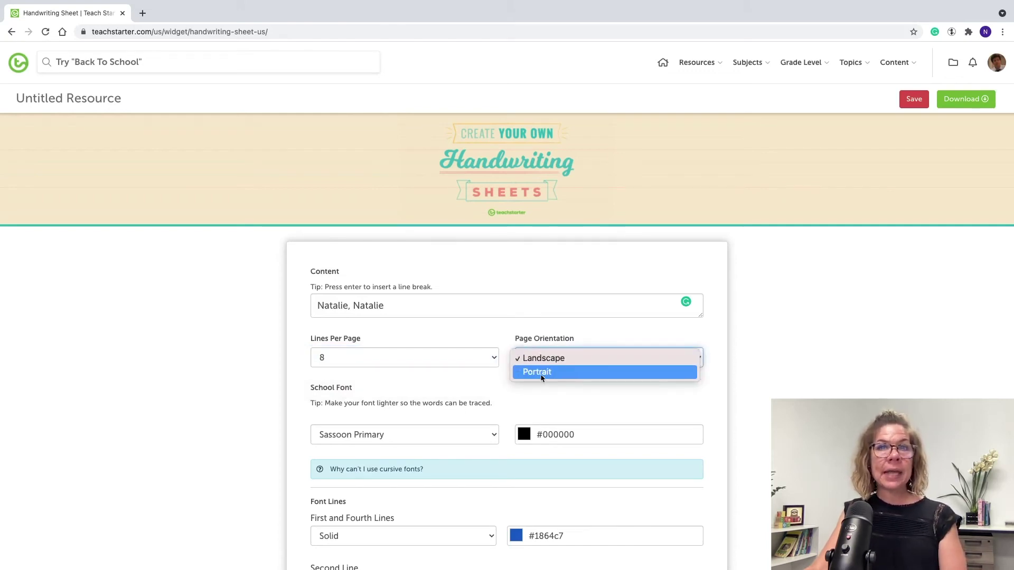
{"action": "left_click", "coordinate": [541, 376]}
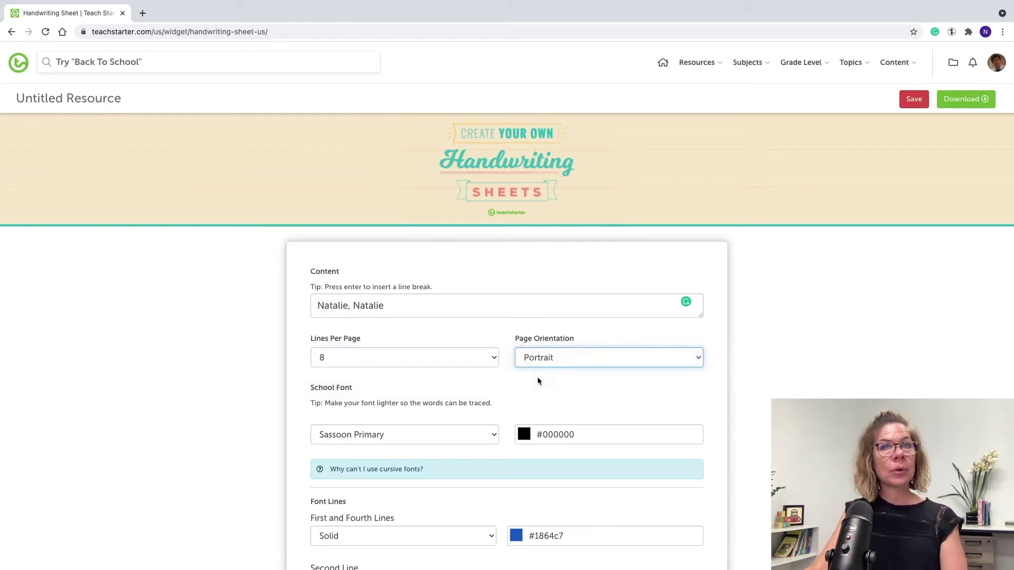
Set the school font to Zaner-Bloser Print (US) and its colour to #adadad for tracing.
{"action": "left_click", "coordinate": [494, 434]}
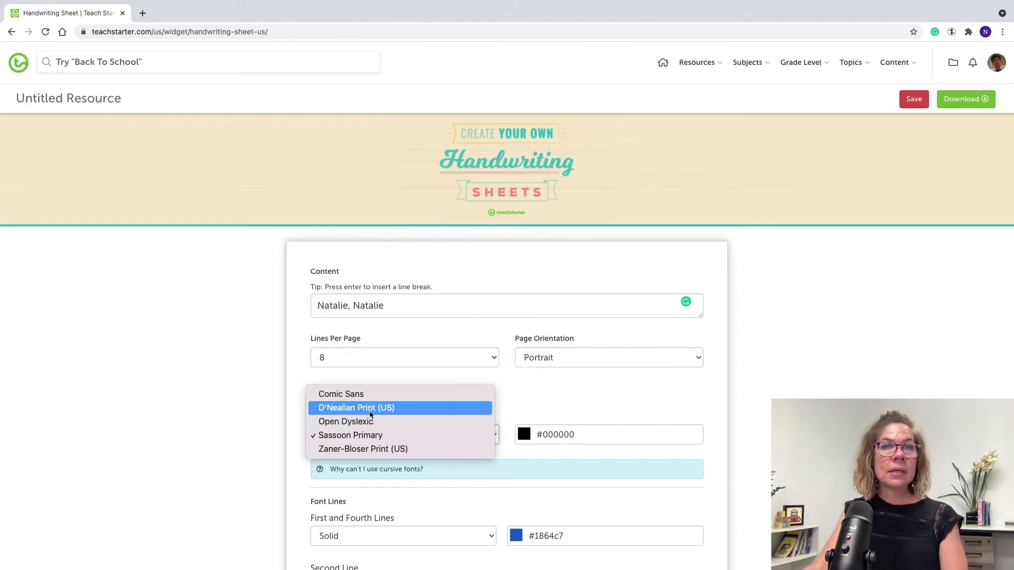
{"action": "left_click", "coordinate": [375, 449]}
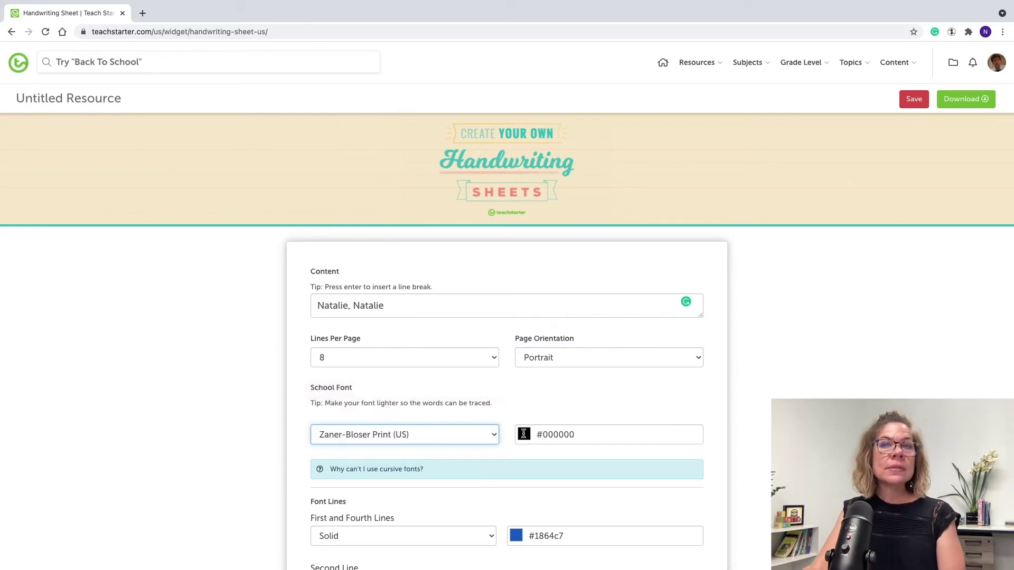
{"action": "left_click", "coordinate": [524, 434]}
{"action": "left_click_drag", "start_coordinate": [584, 435], "coordinate": [545, 435]}
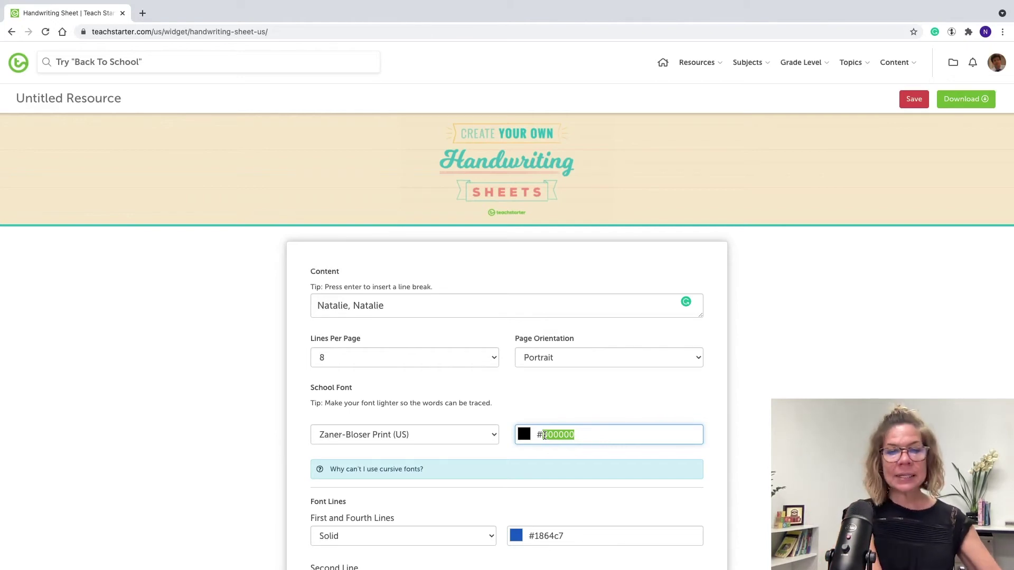
{"action": "type", "text": "adada"}
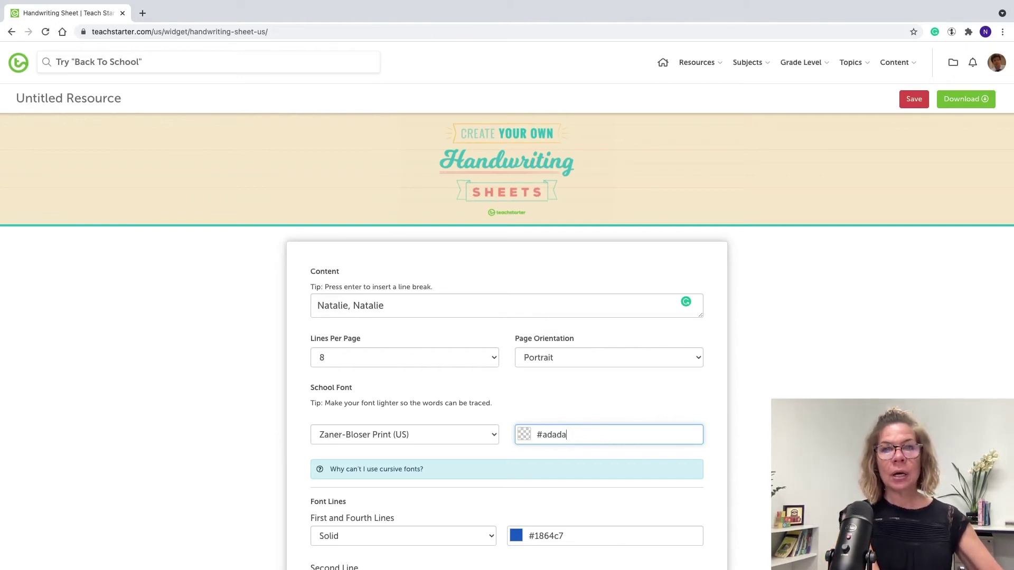
{"action": "type", "text": "d"}
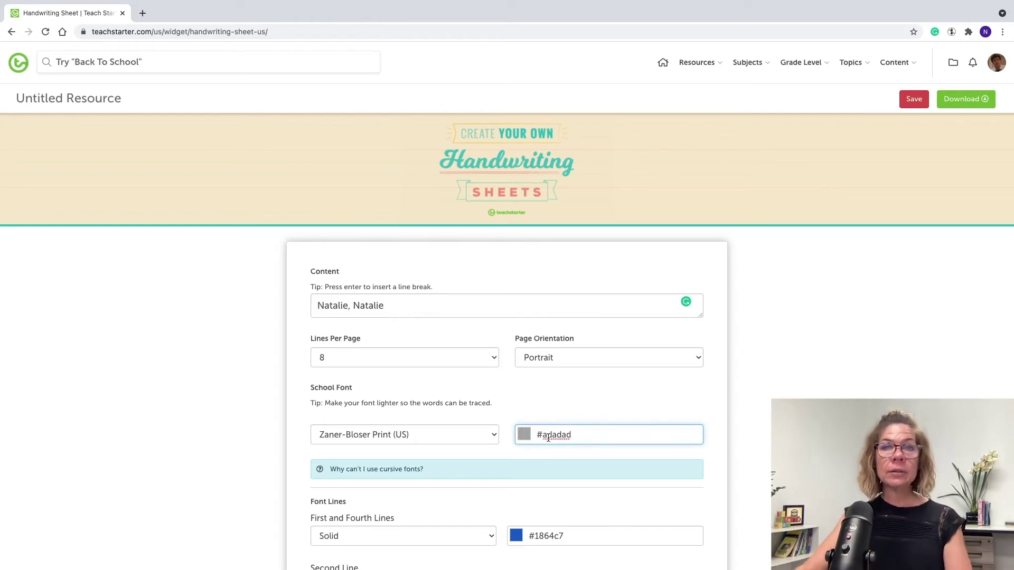
Review the font line settings and download the handwriting sheet.
{"action": "scroll", "coordinate": [546, 506], "scroll_direction": "down", "scroll_amount": 3}
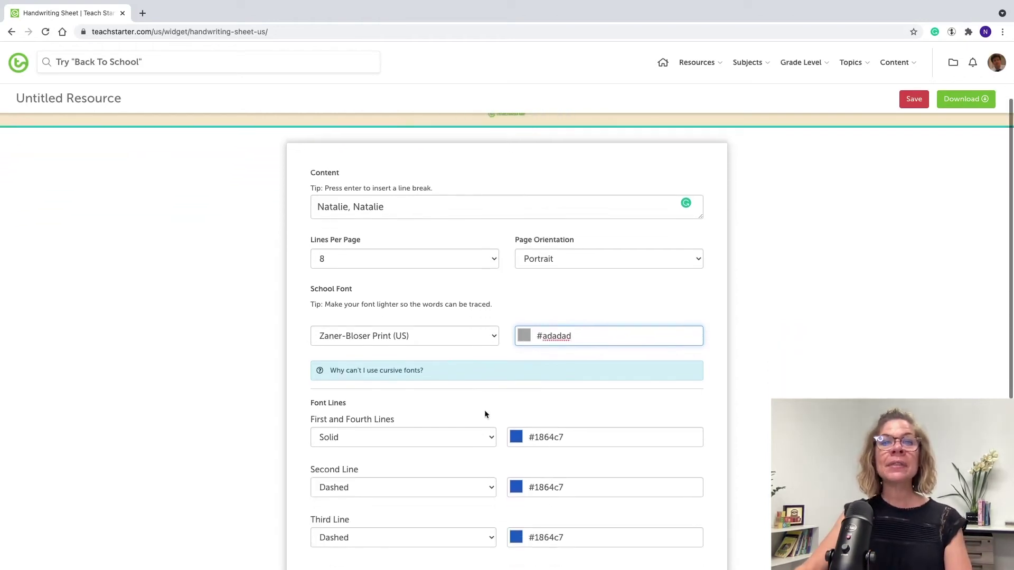
{"action": "scroll", "coordinate": [446, 438], "scroll_direction": "down", "scroll_amount": 2}
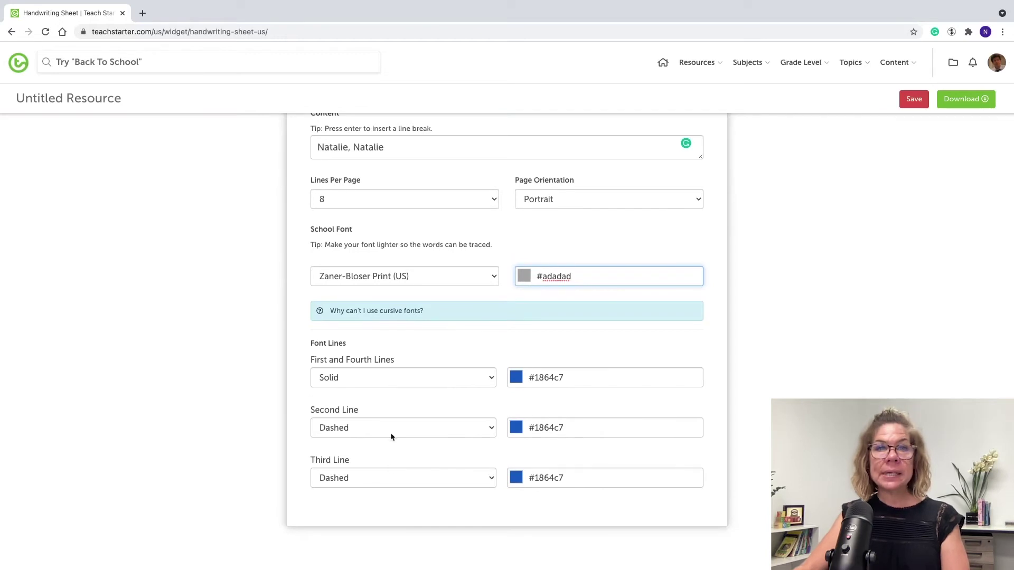
{"action": "scroll", "coordinate": [423, 460], "scroll_direction": "up", "scroll_amount": 5}
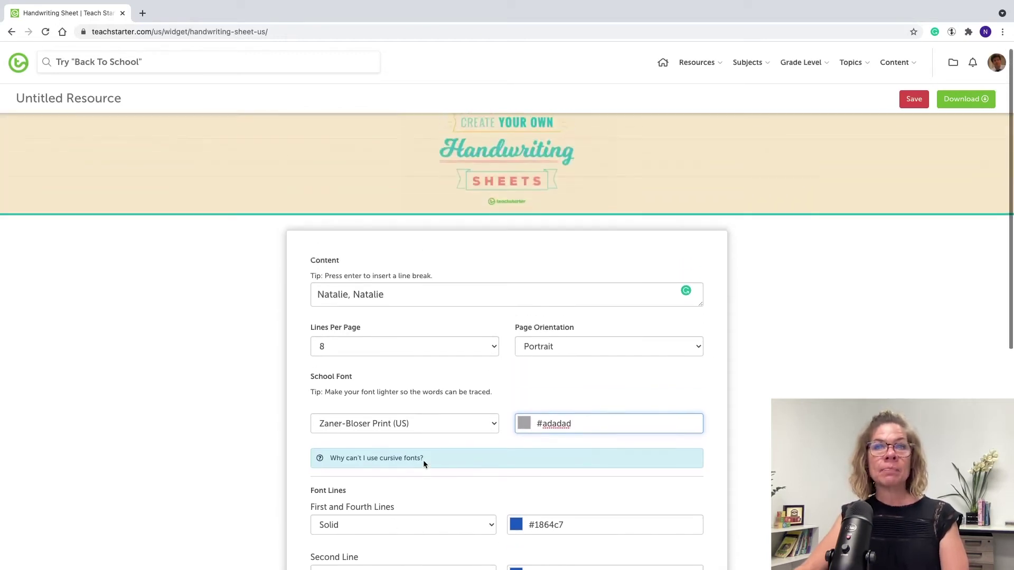
{"action": "scroll", "coordinate": [423, 460], "scroll_direction": "up", "scroll_amount": 1}
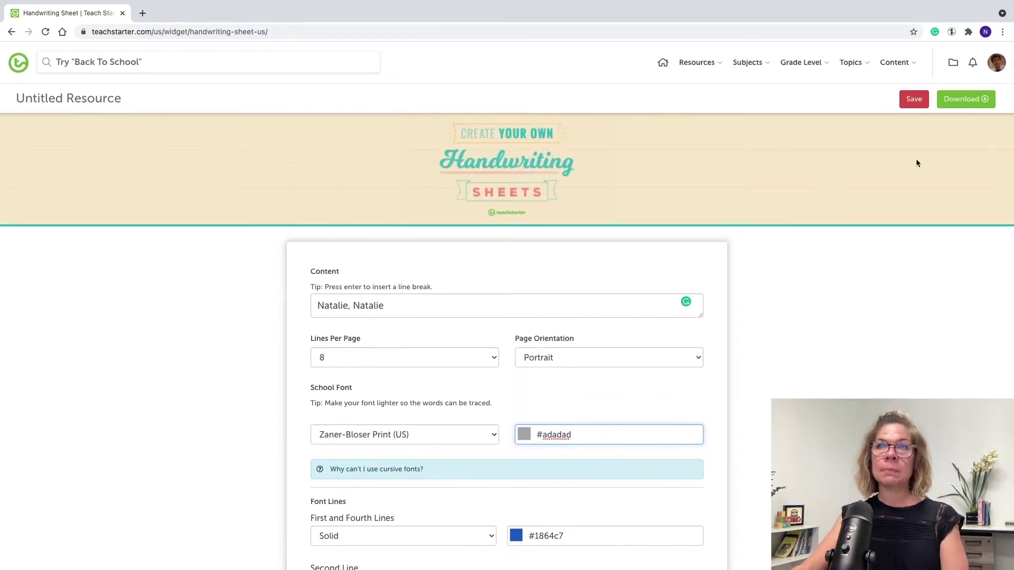
{"action": "left_click", "coordinate": [969, 101]}
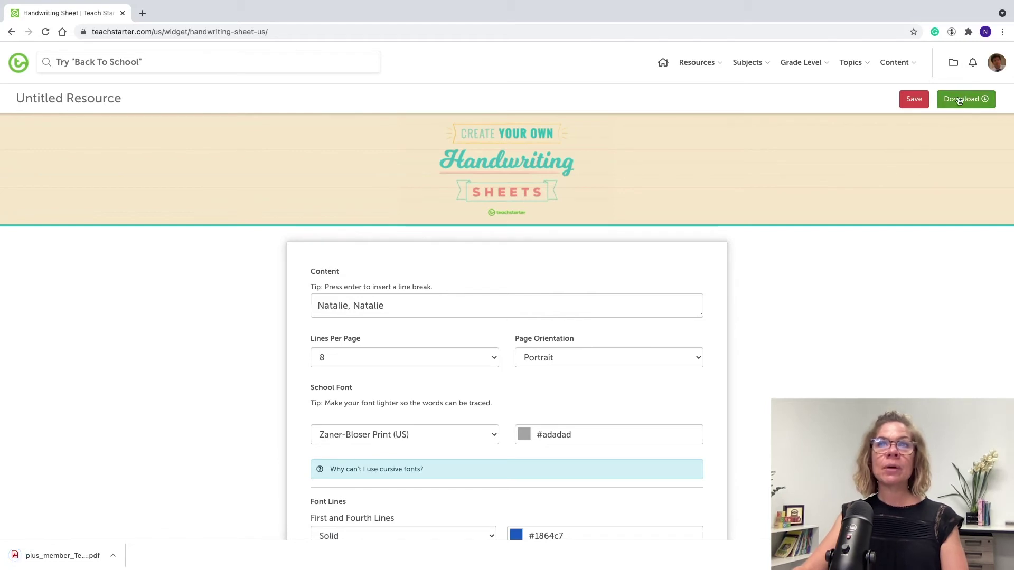
Save the resource under a file name made of the first name followed by "handwriting".
{"action": "left_click", "coordinate": [915, 101]}
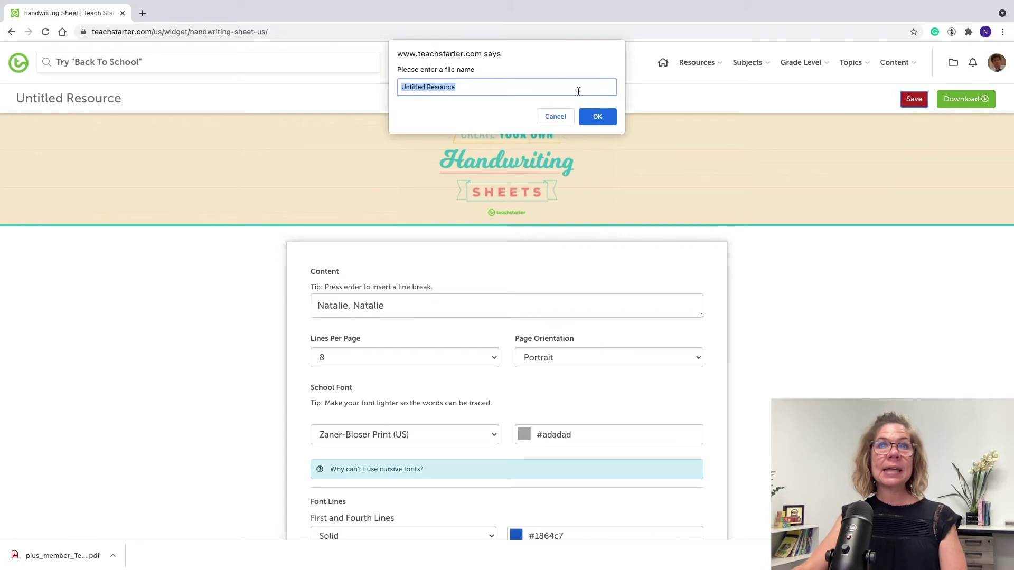
{"action": "type", "text": "N"}
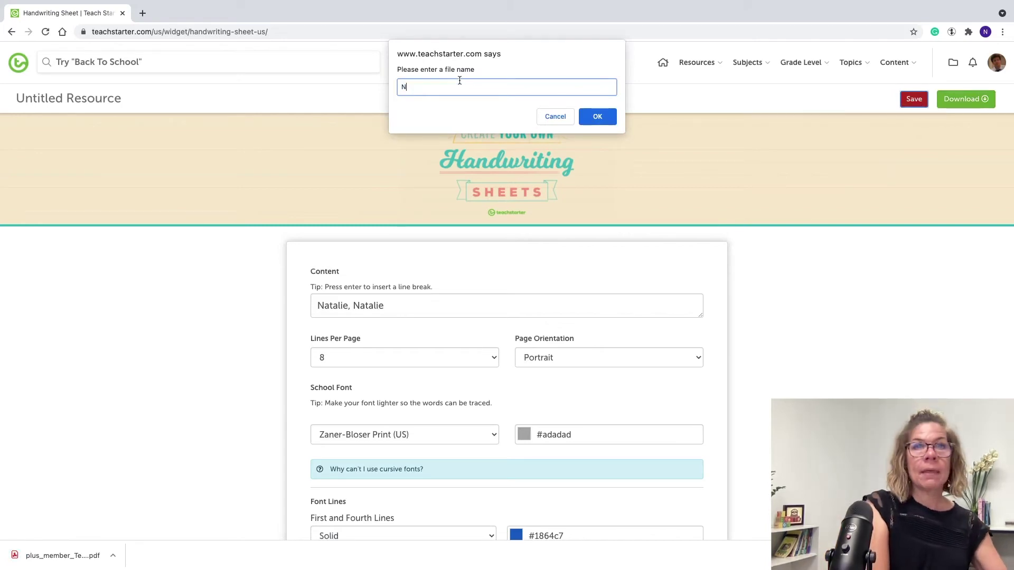
{"action": "type", "text": "atalie "}
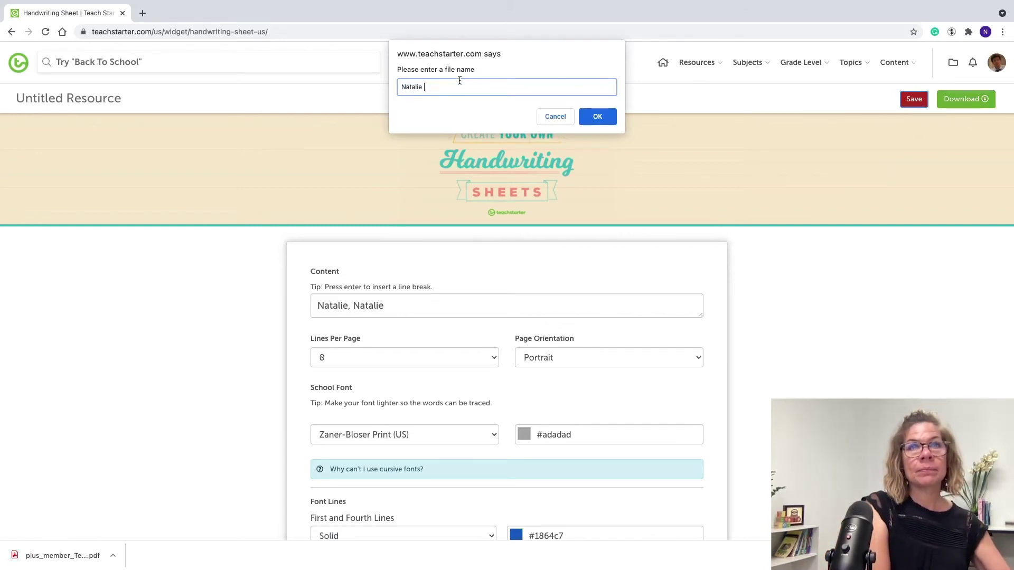
{"action": "type", "text": "handwriting"}
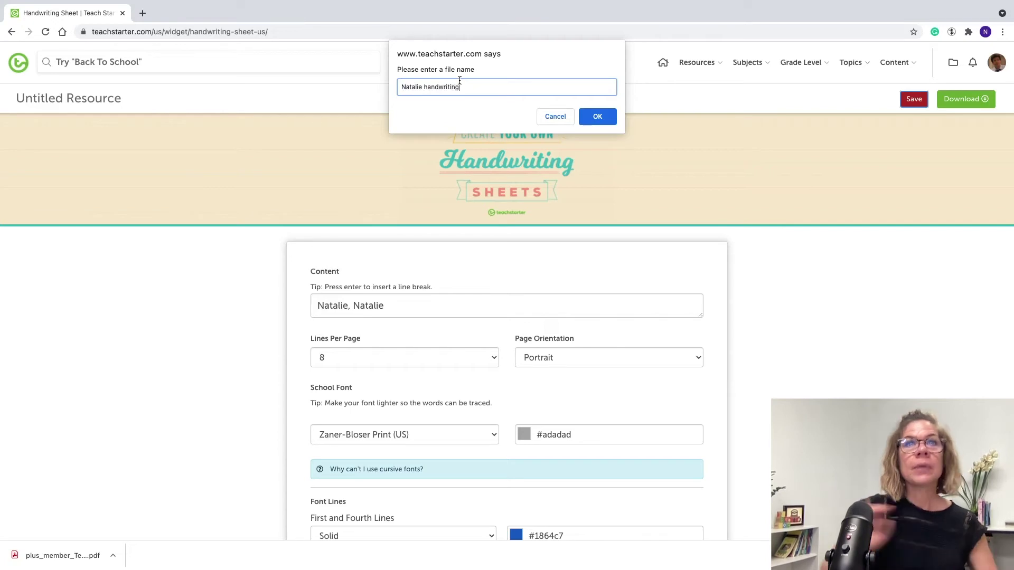
{"action": "left_click", "coordinate": [602, 118]}
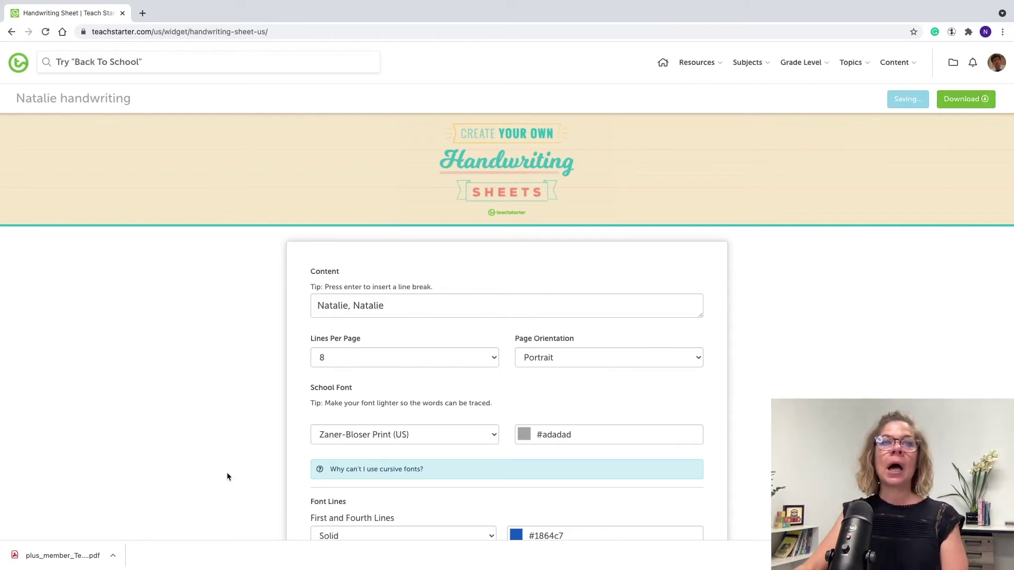
View the downloaded handwriting PDF, close it, and examine the font line style and colour settings.
{"action": "left_click", "coordinate": [70, 559]}
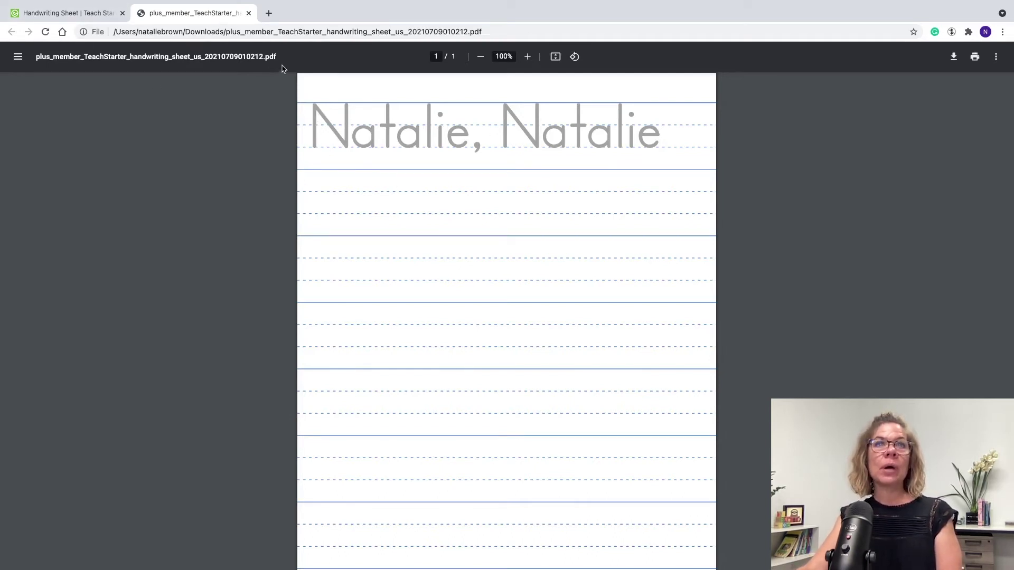
{"action": "left_click", "coordinate": [249, 13]}
{"action": "scroll", "coordinate": [452, 330], "scroll_direction": "down", "scroll_amount": 3}
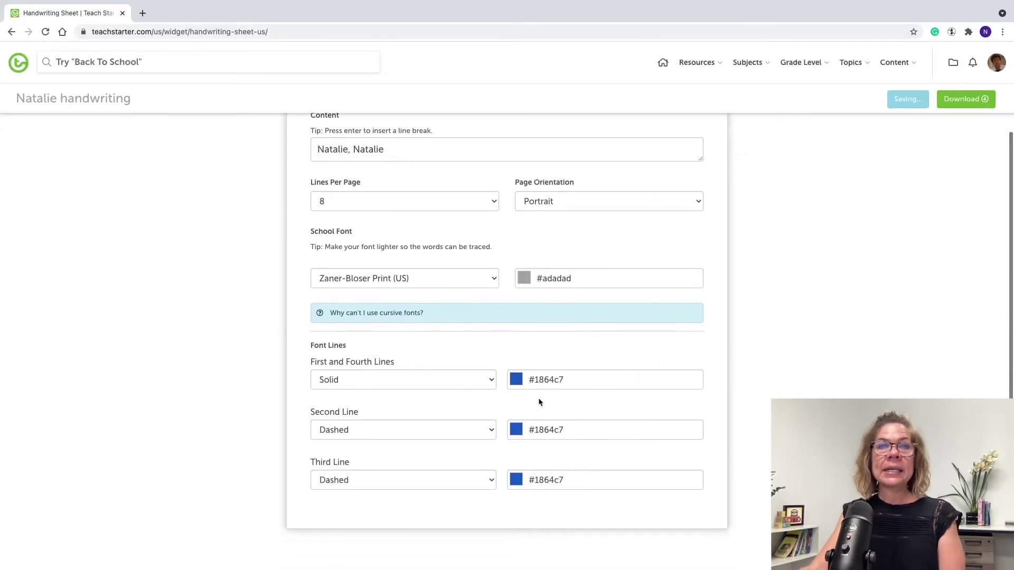
{"action": "left_click", "coordinate": [519, 432]}
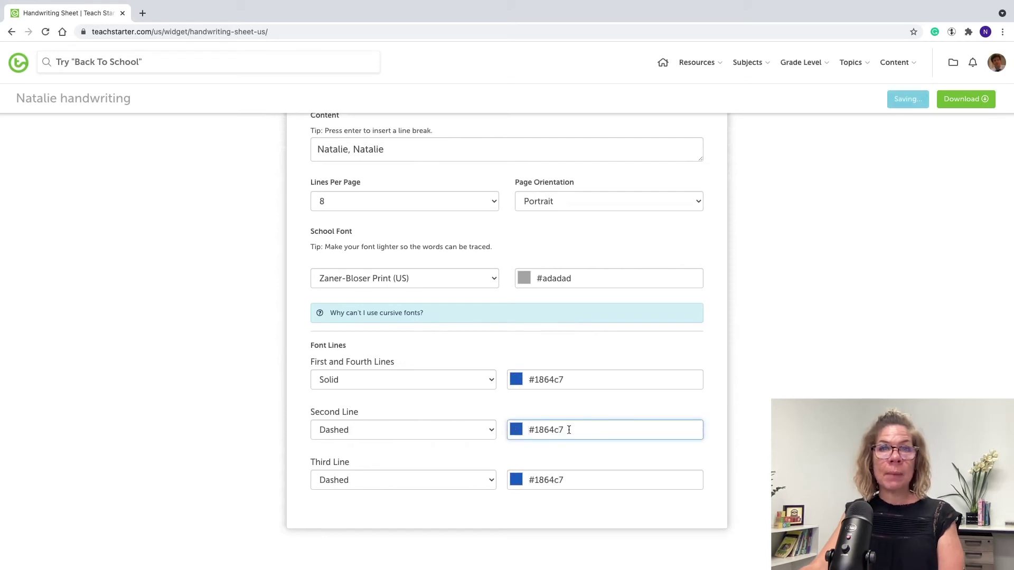
{"action": "scroll", "coordinate": [530, 426], "scroll_direction": "down", "scroll_amount": 4}
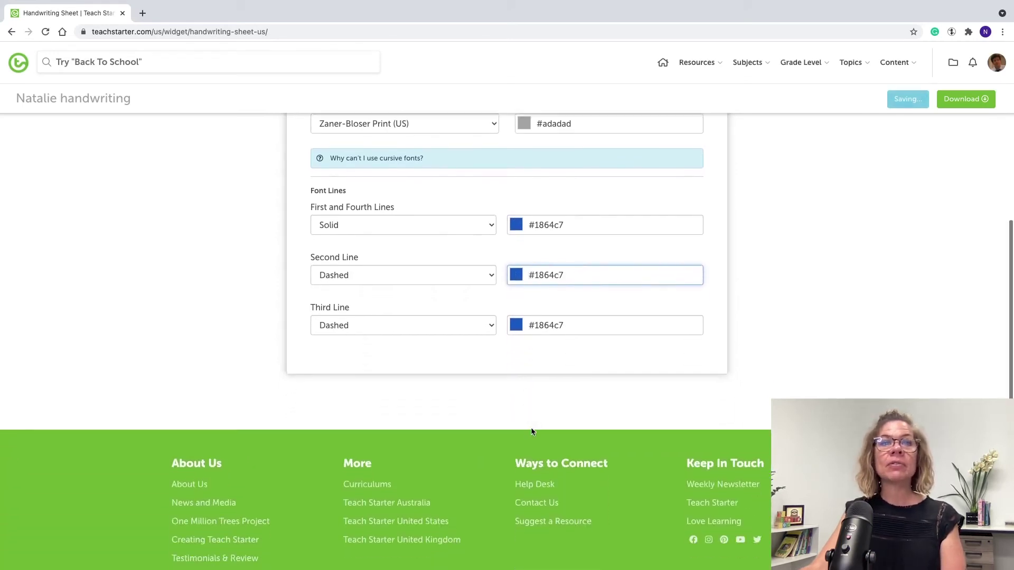
{"action": "scroll", "coordinate": [532, 430], "scroll_direction": "up", "scroll_amount": 7}
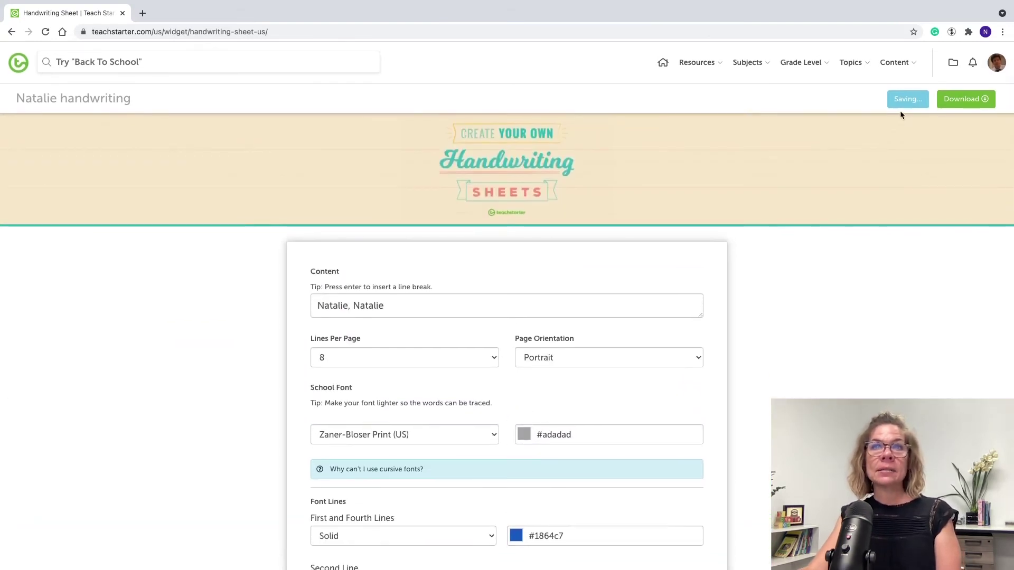
Replace the handwriting content with a sample street address.
{"action": "scroll", "coordinate": [414, 357], "scroll_direction": "down", "scroll_amount": 1}
{"action": "left_click_drag", "start_coordinate": [394, 280], "coordinate": [310, 272]}
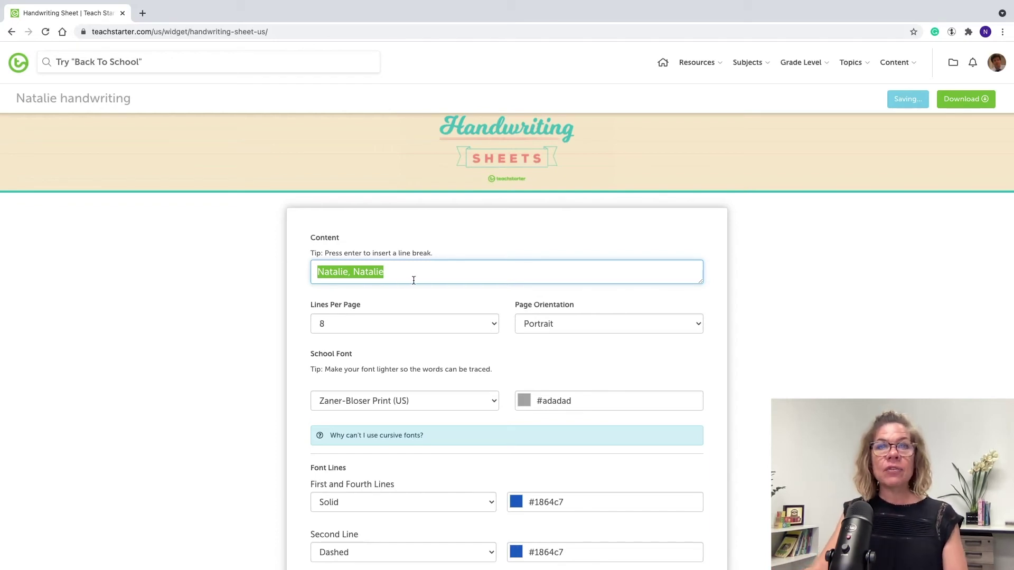
{"action": "key", "text": "BackSpace"}
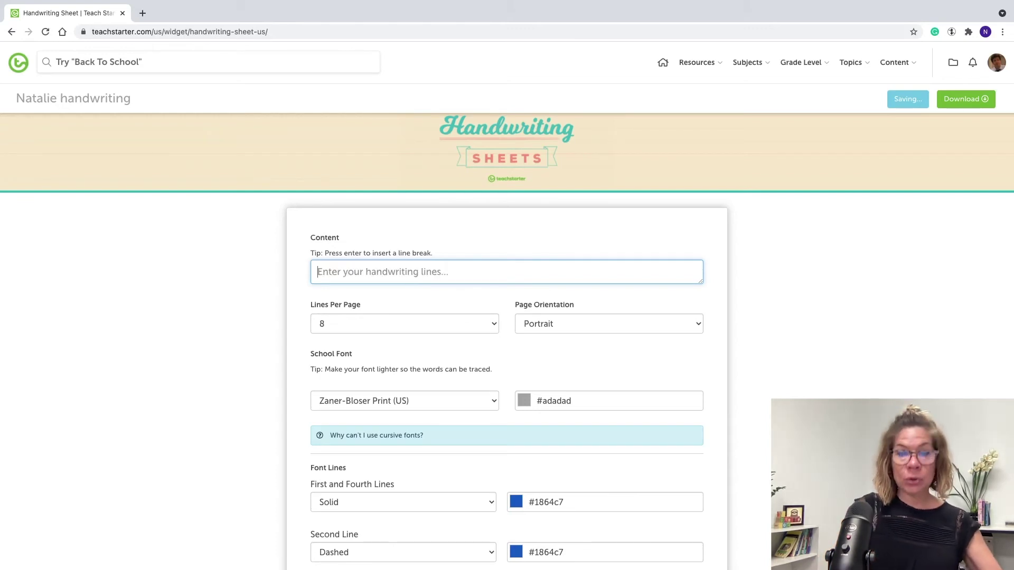
{"action": "type", "text": "1234 "}
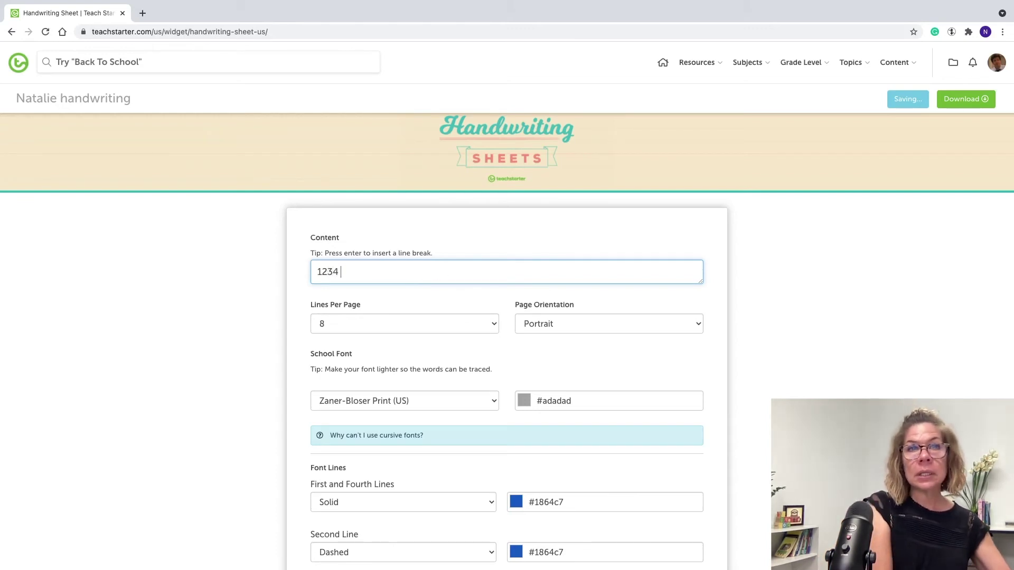
{"action": "type", "text": "La"}
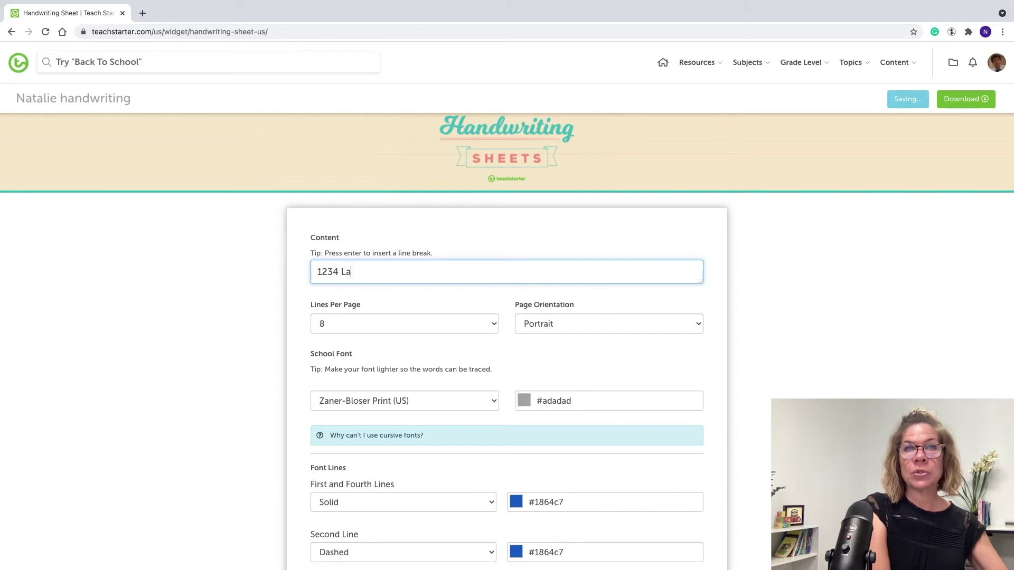
{"action": "type", "text": "ne Str"}
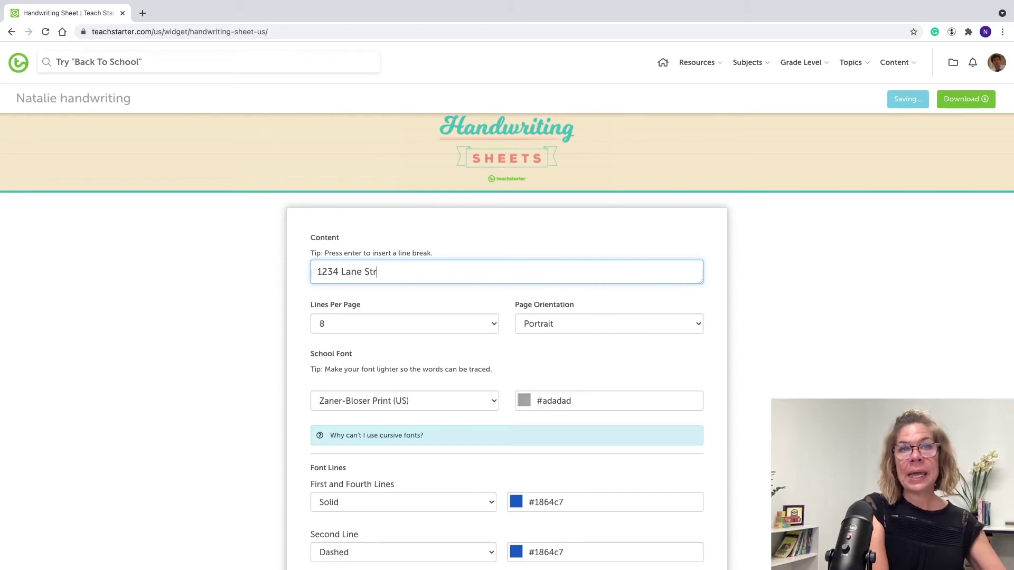
{"action": "type", "text": "eet"}
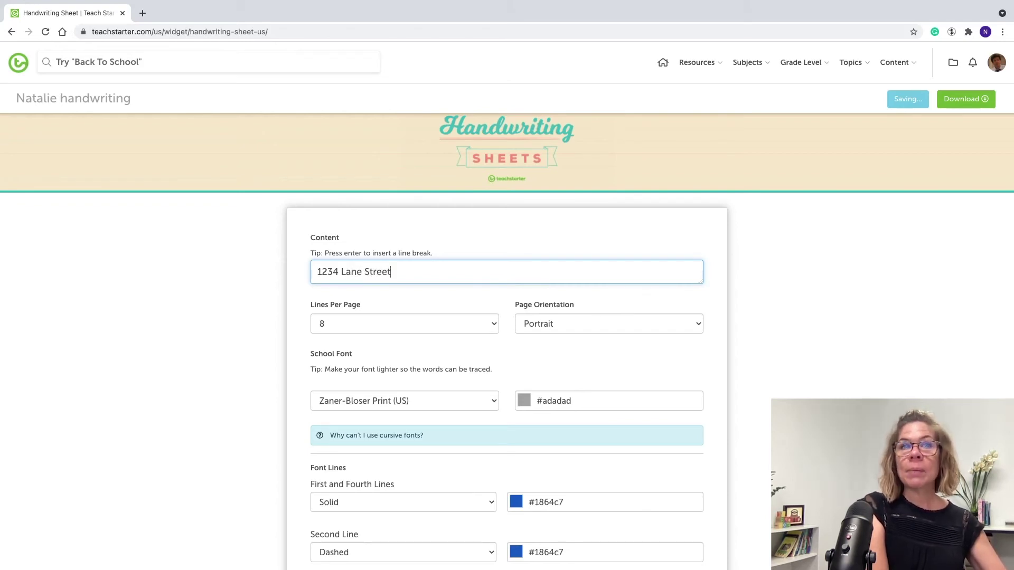
Replace the handwriting sheet's content with the numbers 1 to 8, each on its own line.
{"action": "key", "text": "Return"}
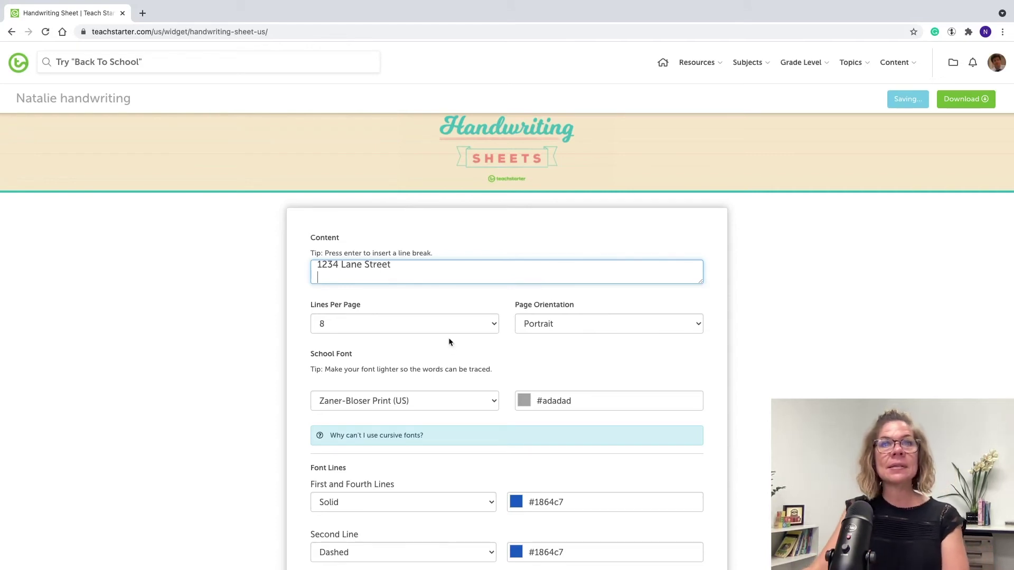
{"action": "scroll", "coordinate": [451, 327], "scroll_direction": "up", "scroll_amount": 1}
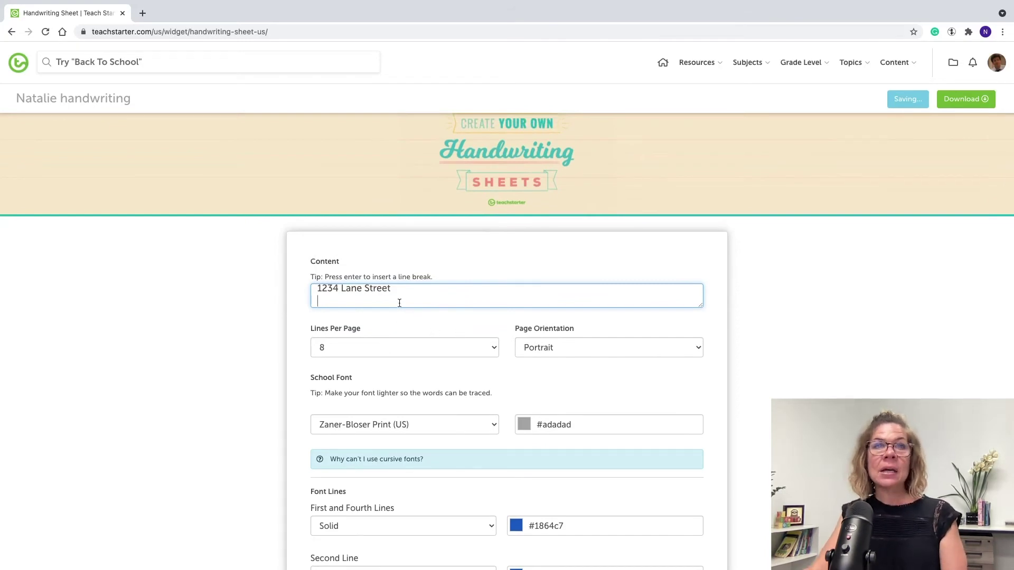
{"action": "left_click_drag", "start_coordinate": [400, 290], "coordinate": [294, 284]}
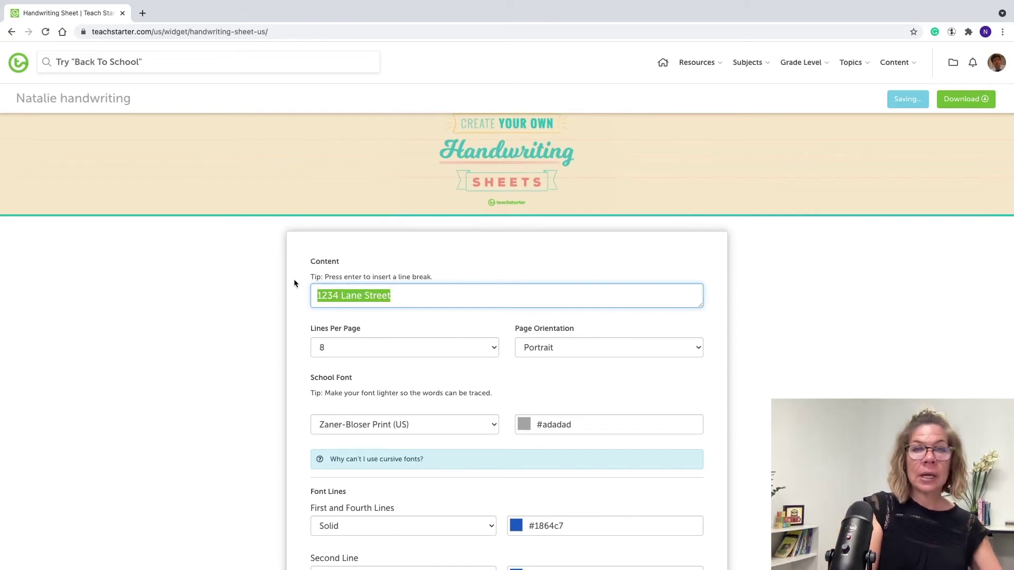
{"action": "key", "text": "BackSpace"}
{"action": "type", "text": "1"}
{"action": "key", "text": "Return"}
{"action": "type", "text": "2"}
{"action": "key", "text": "Return"}
{"action": "type", "text": "3"}
{"action": "key", "text": "Return"}
{"action": "type", "text": "4"}
{"action": "key", "text": "Return"}
{"action": "type", "text": "5"}
{"action": "key", "text": "Return"}
{"action": "type", "text": "6"}
{"action": "key", "text": "Return"}
{"action": "type", "text": "7"}
{"action": "key", "text": "Return"}
{"action": "type", "text": "8"}
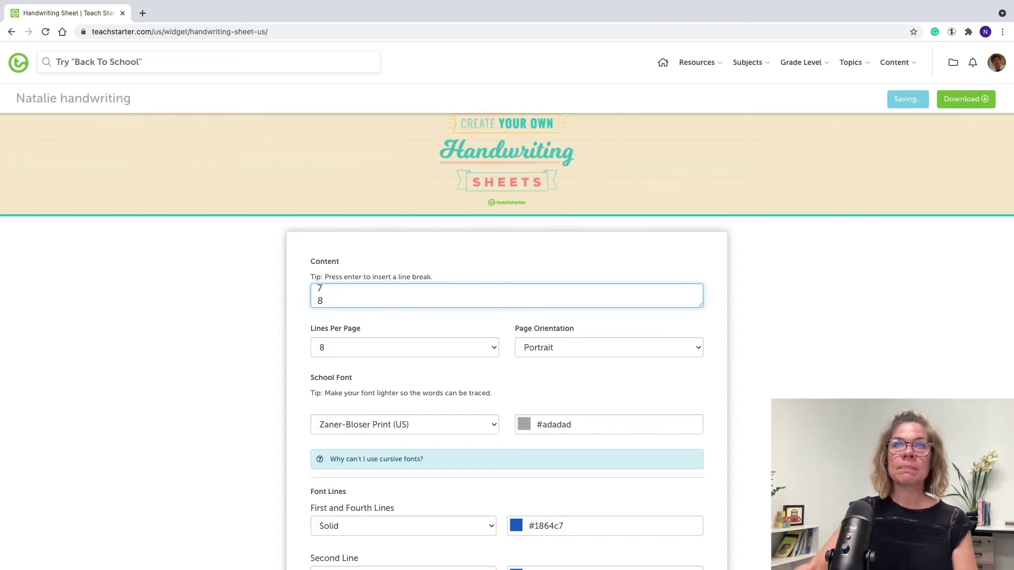
Download the number handwriting sheet, view the resulting PDF, and close it.
{"action": "left_click", "coordinate": [955, 100]}
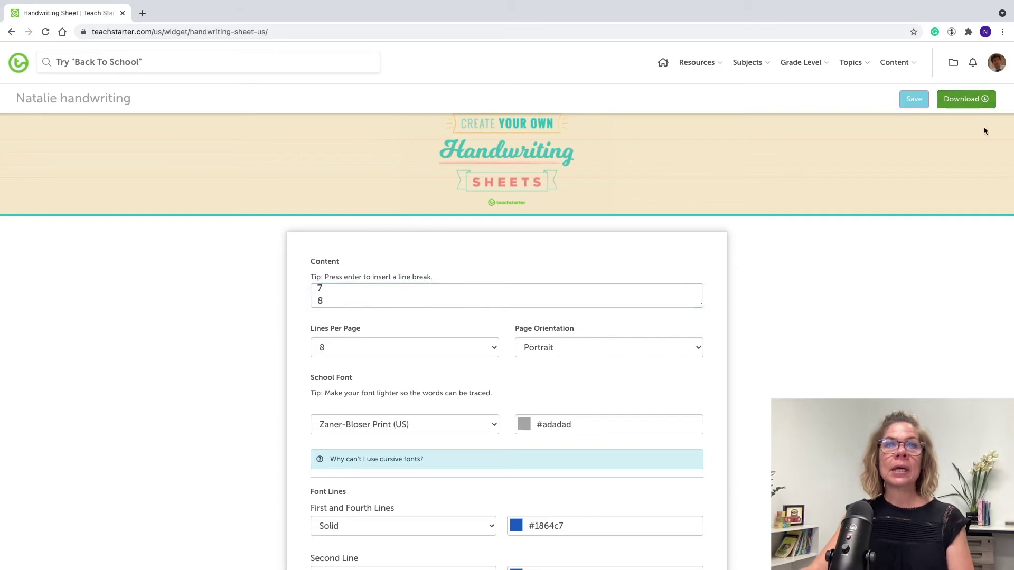
{"action": "left_click", "coordinate": [55, 554]}
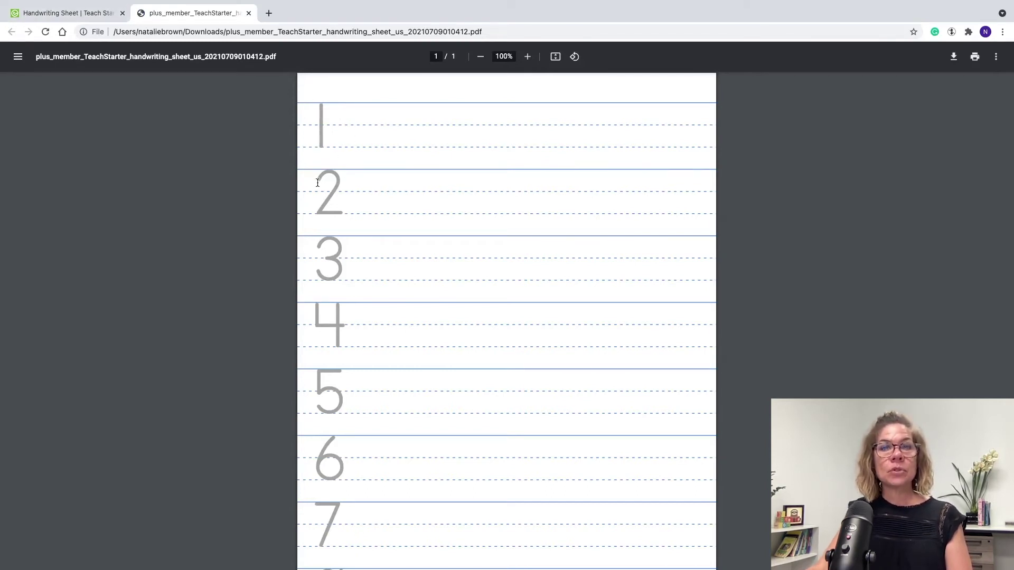
{"action": "left_click", "coordinate": [249, 13]}
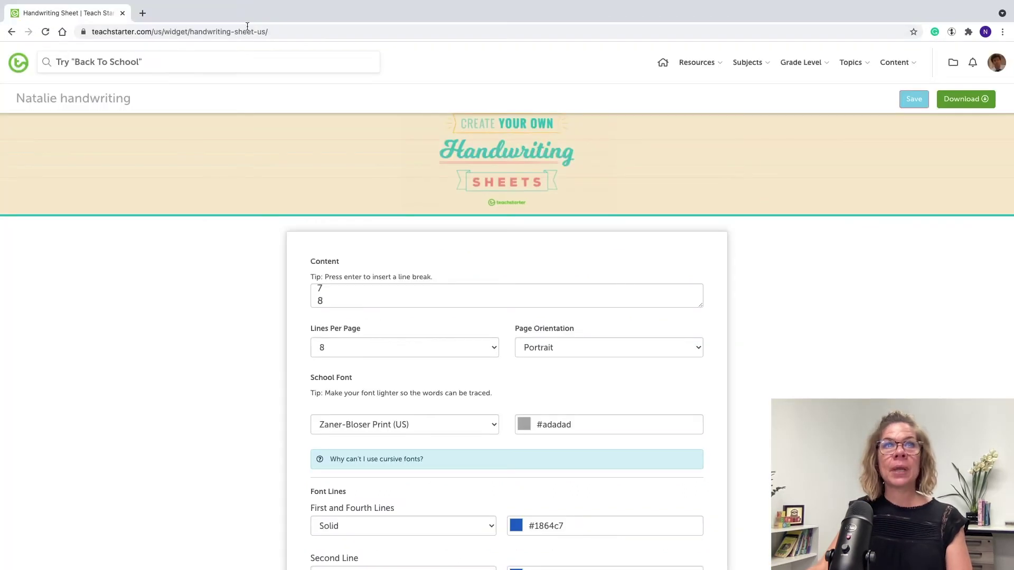
Open the Create Your Own Word Search widget and title the word search "Who's In My New Class?".
{"action": "left_click", "coordinate": [12, 33]}
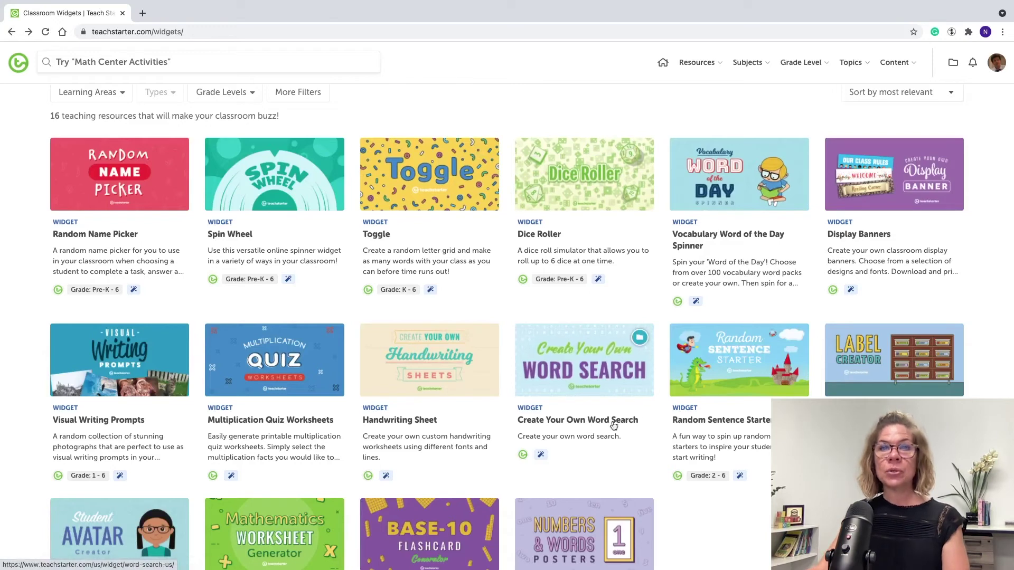
{"action": "left_click", "coordinate": [588, 424]}
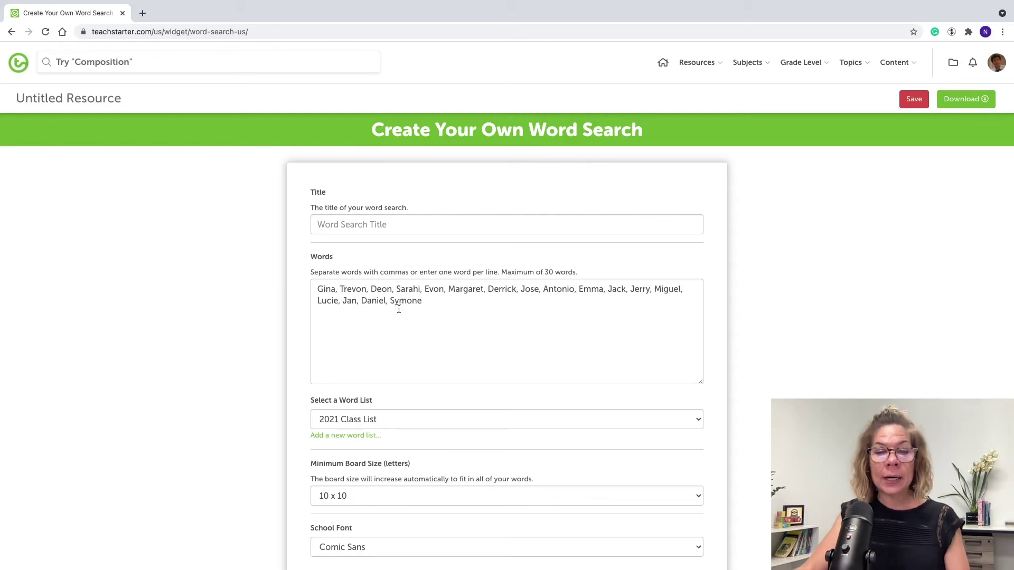
{"action": "left_click", "coordinate": [434, 223]}
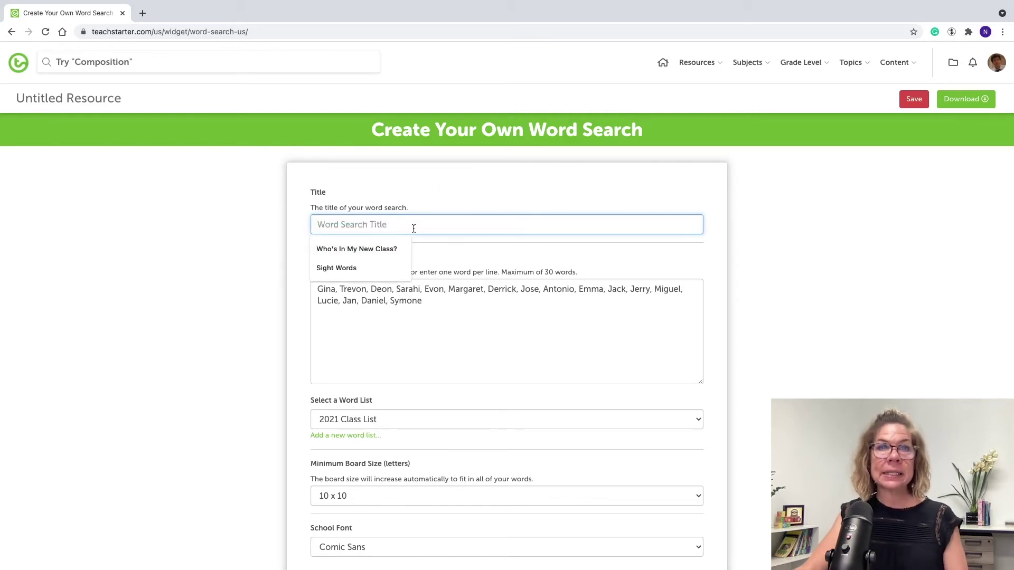
{"action": "left_click", "coordinate": [374, 250]}
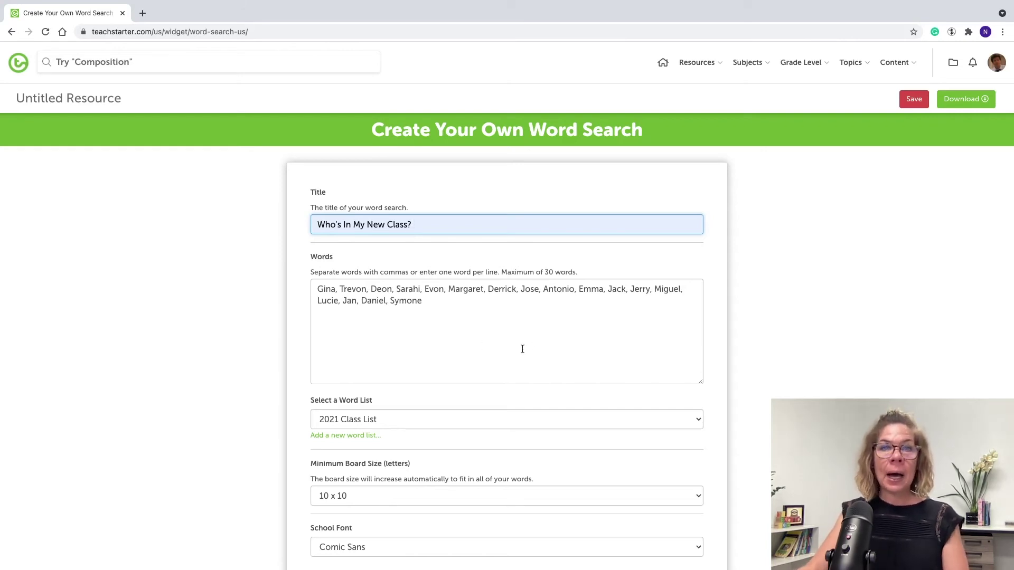
Select 2021 Class List as the word list and 10 x 10 as the minimum board size.
{"action": "left_click", "coordinate": [340, 421]}
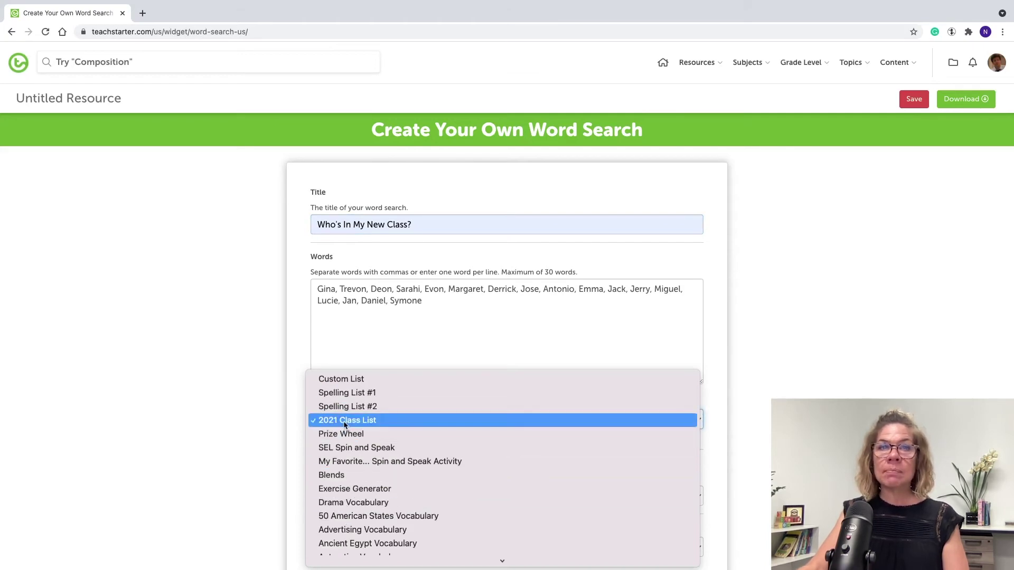
{"action": "left_click", "coordinate": [344, 421]}
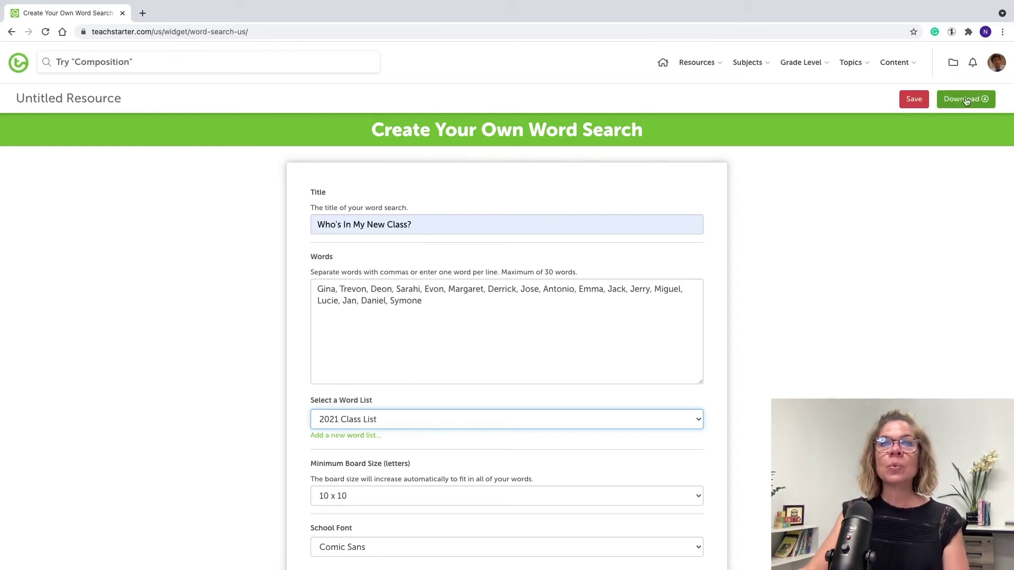
{"action": "scroll", "coordinate": [516, 442], "scroll_direction": "down", "scroll_amount": 4}
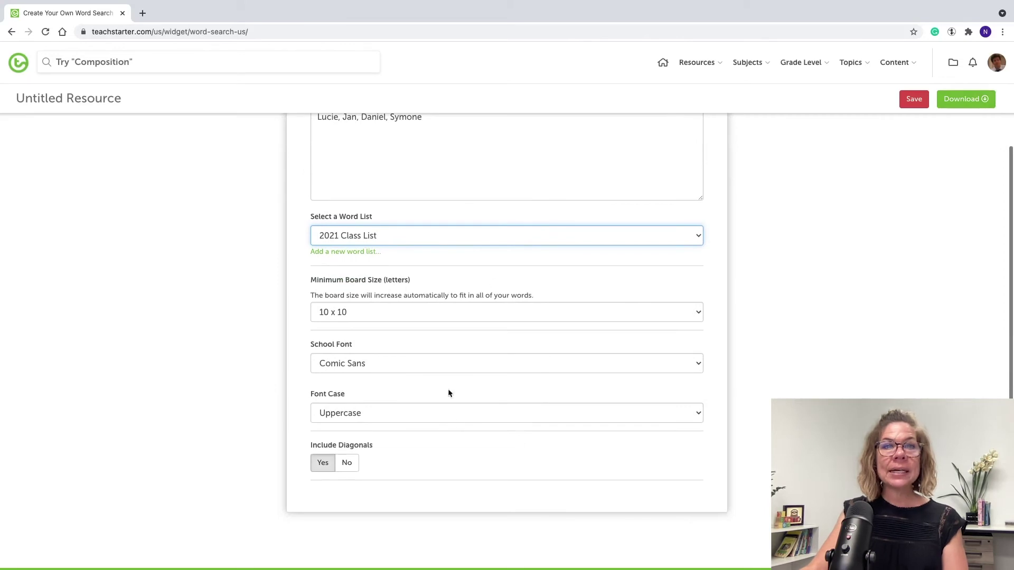
{"action": "scroll", "coordinate": [564, 295], "scroll_direction": "up", "scroll_amount": 1}
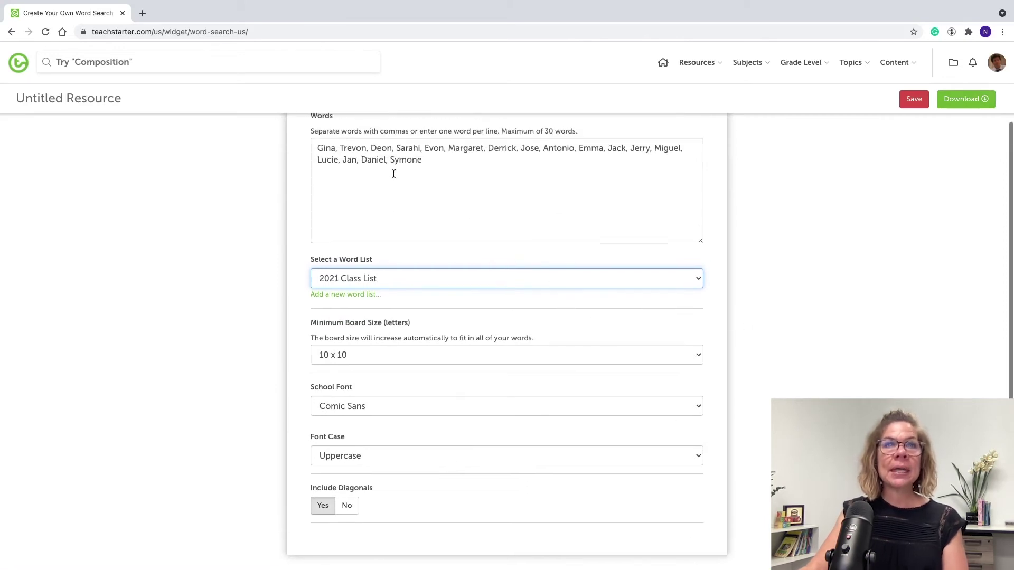
{"action": "scroll", "coordinate": [405, 287], "scroll_direction": "up", "scroll_amount": 1}
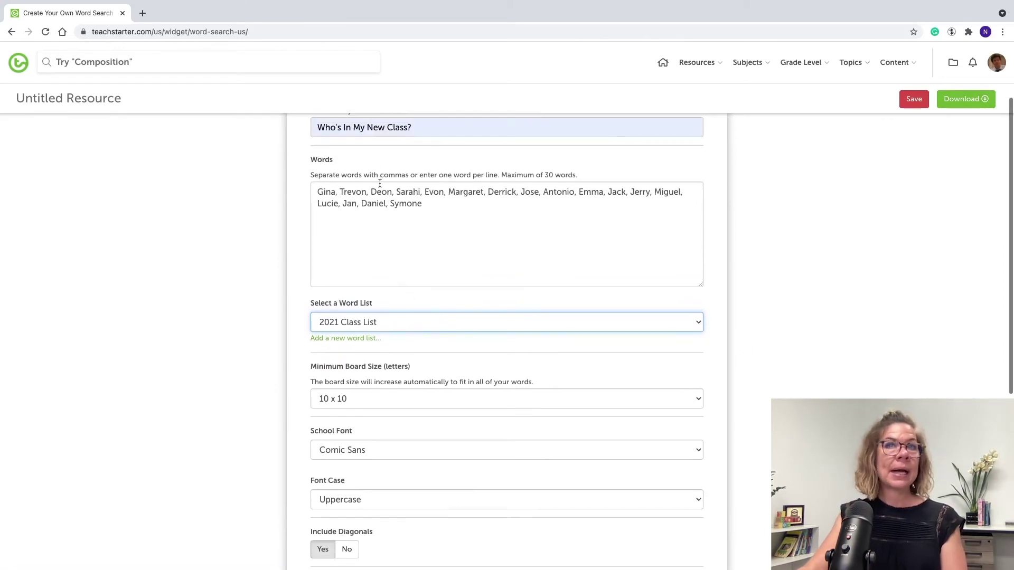
{"action": "scroll", "coordinate": [446, 370], "scroll_direction": "down", "scroll_amount": 1}
{"action": "left_click", "coordinate": [701, 363]}
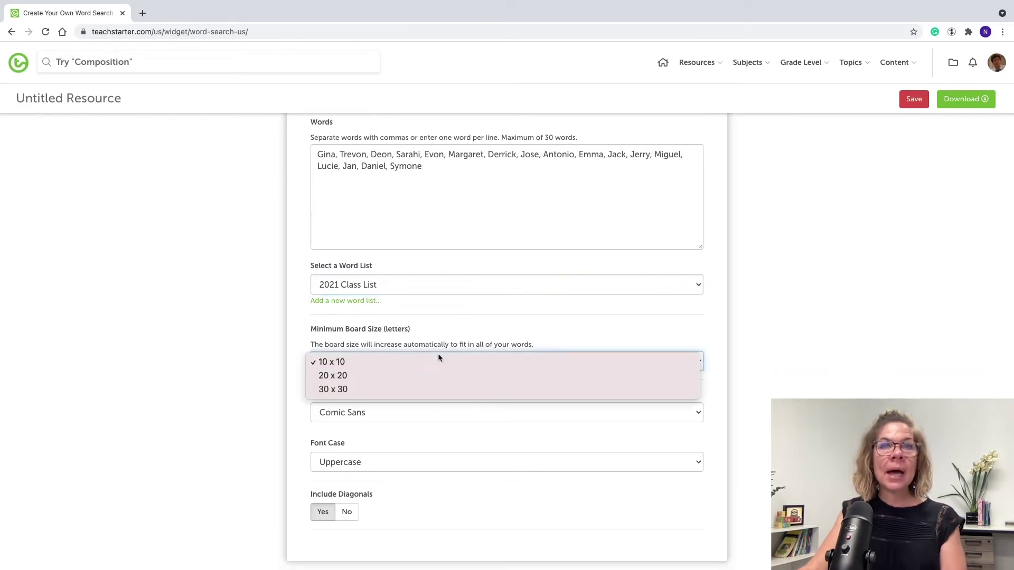
{"action": "left_click", "coordinate": [419, 360]}
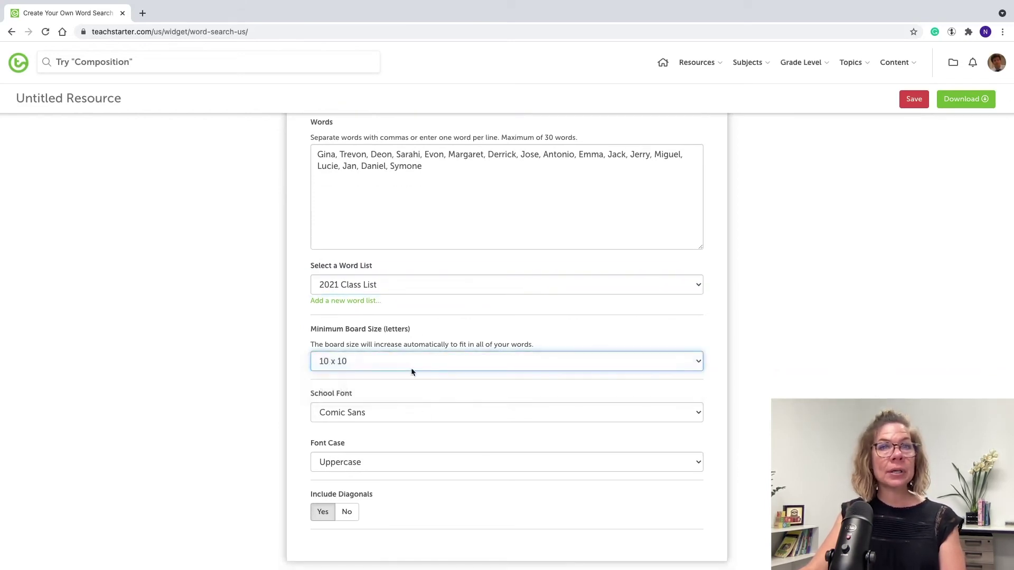
Set the word search's school font to Zaner-Bloser Print (US) and include diagonals.
{"action": "left_click", "coordinate": [696, 415]}
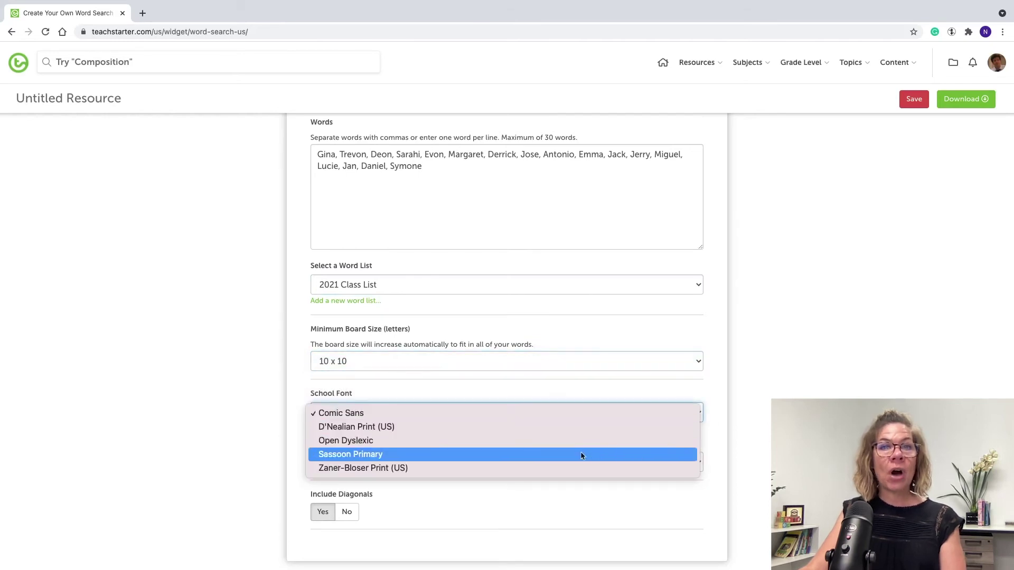
{"action": "key", "text": "Return"}
{"action": "scroll", "coordinate": [718, 436], "scroll_direction": "down", "scroll_amount": 2}
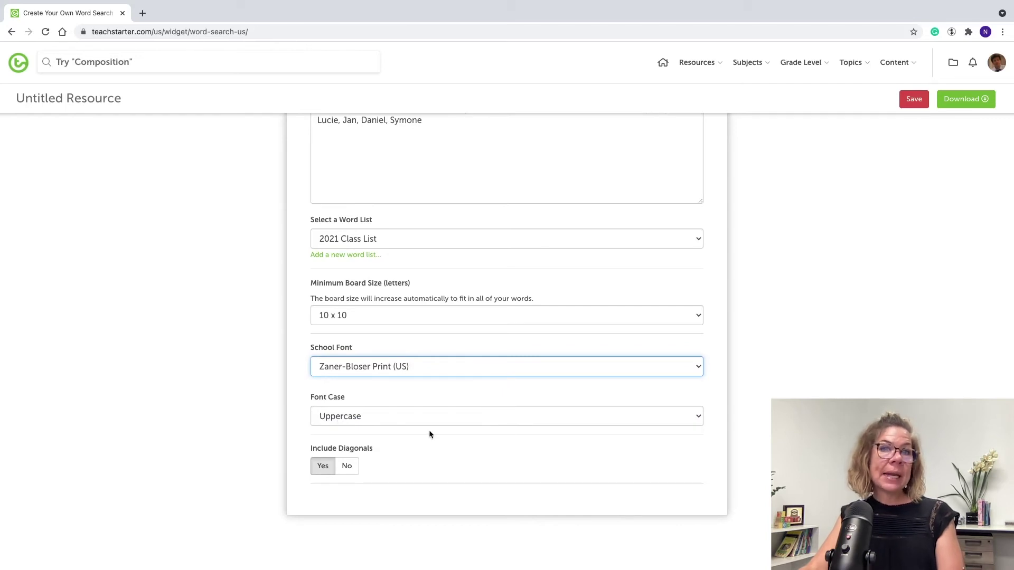
{"action": "left_click", "coordinate": [348, 466]}
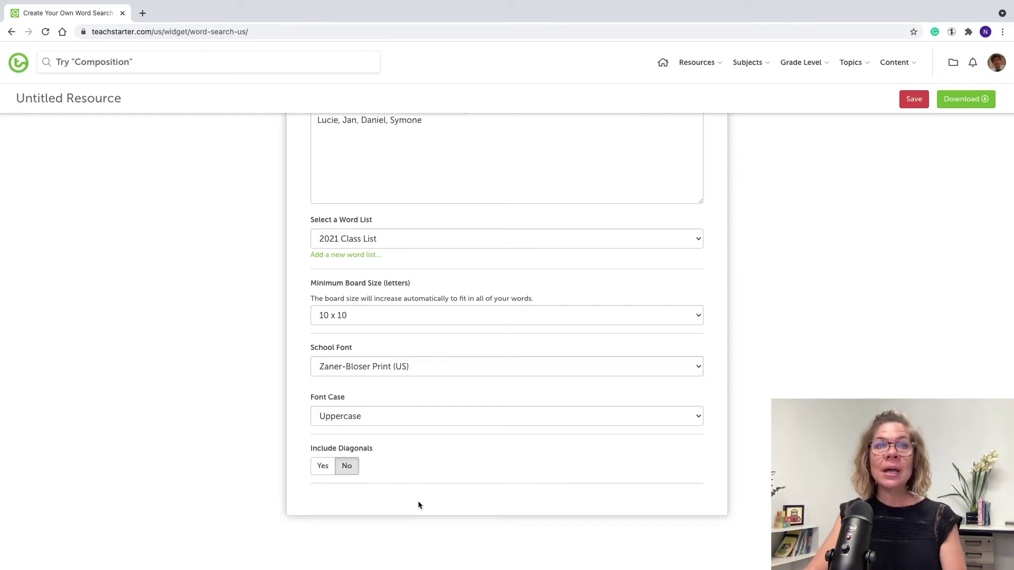
{"action": "left_click", "coordinate": [324, 470]}
Download the word search, look over the puzzle grid and word list in the PDF, and close it.
{"action": "scroll", "coordinate": [695, 422], "scroll_direction": "up", "scroll_amount": 5}
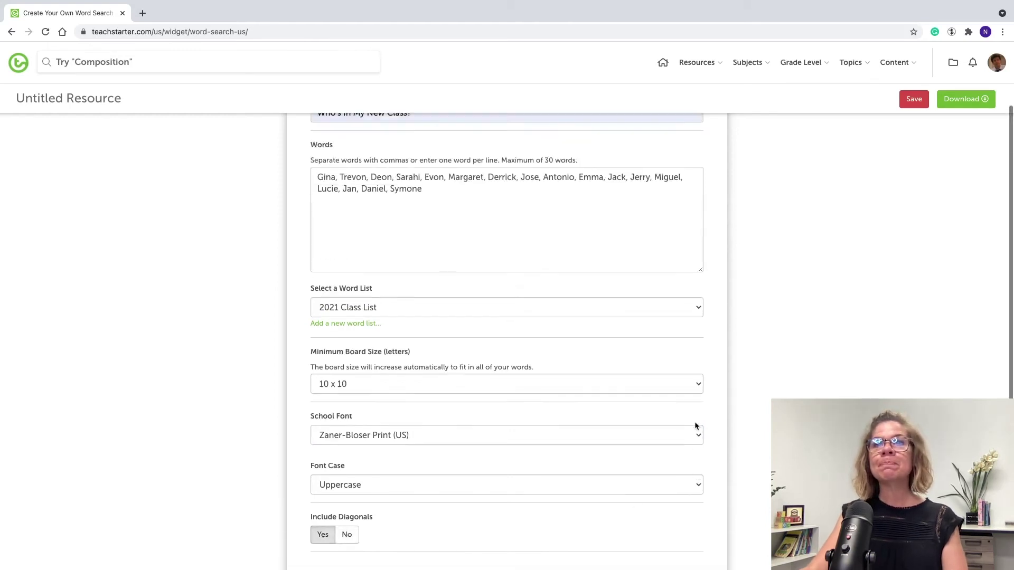
{"action": "left_click", "coordinate": [971, 102]}
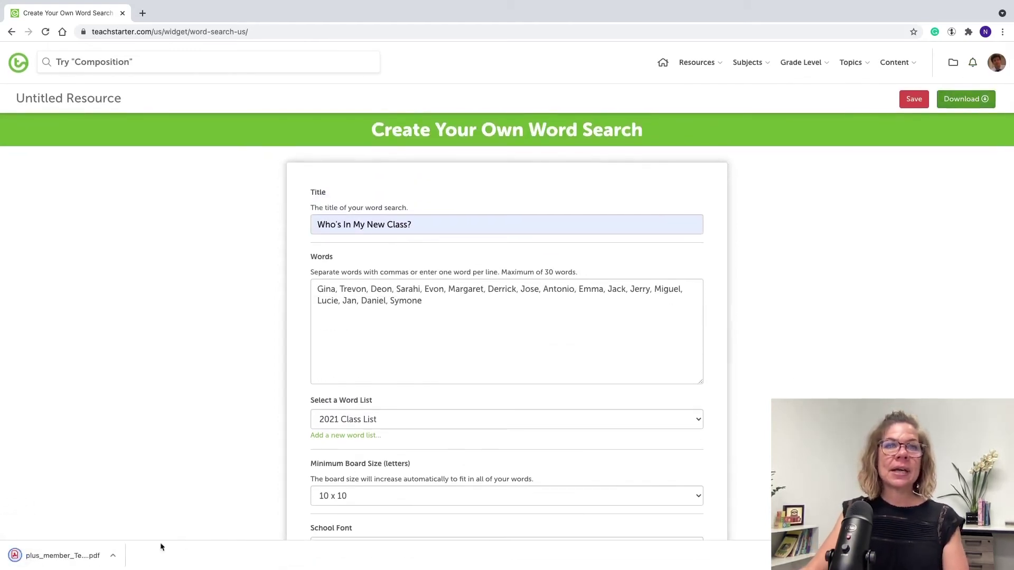
{"action": "left_click", "coordinate": [58, 553]}
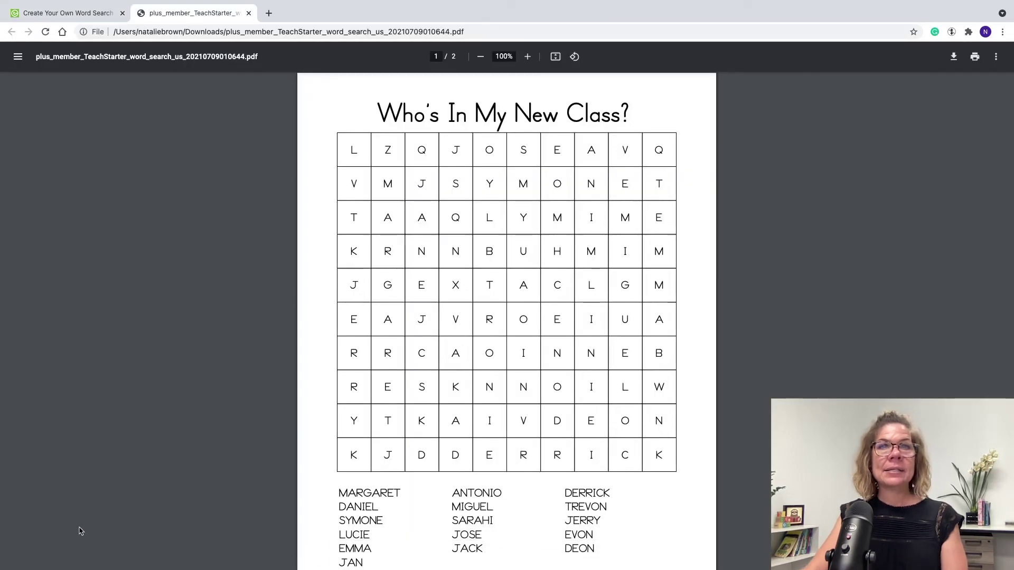
{"action": "scroll", "coordinate": [620, 476], "scroll_direction": "down", "scroll_amount": 3}
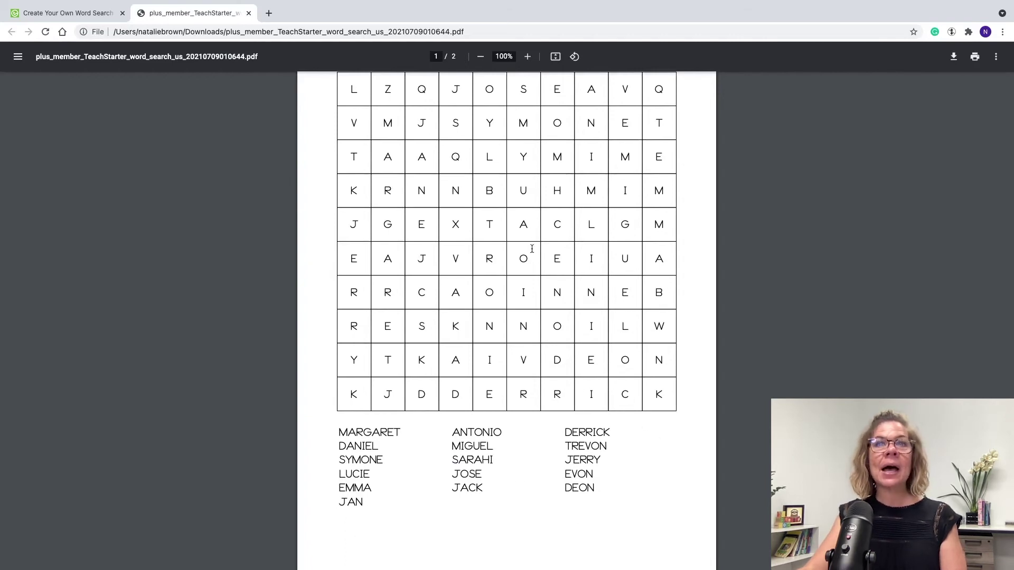
{"action": "scroll", "coordinate": [531, 253], "scroll_direction": "up", "scroll_amount": 3}
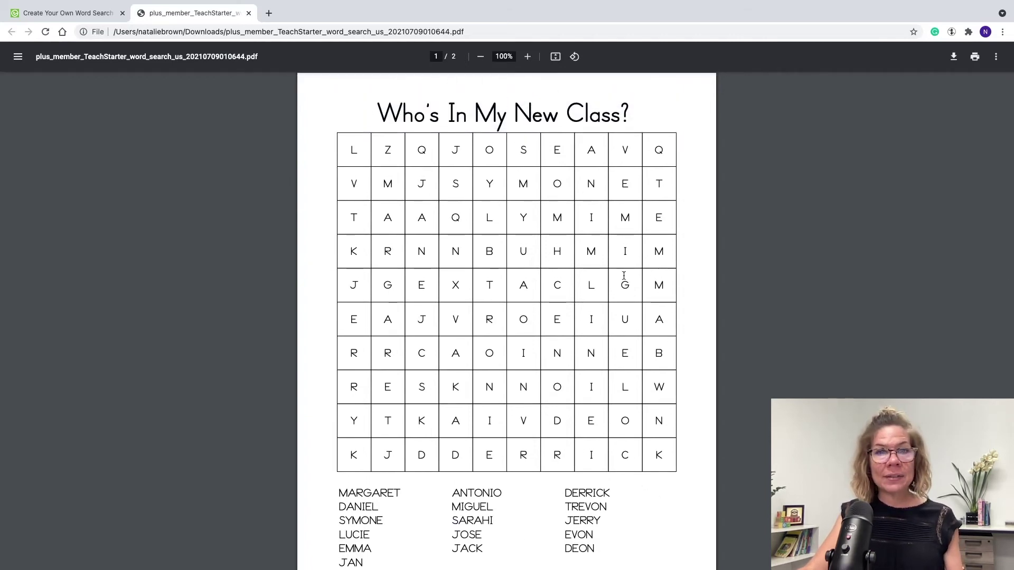
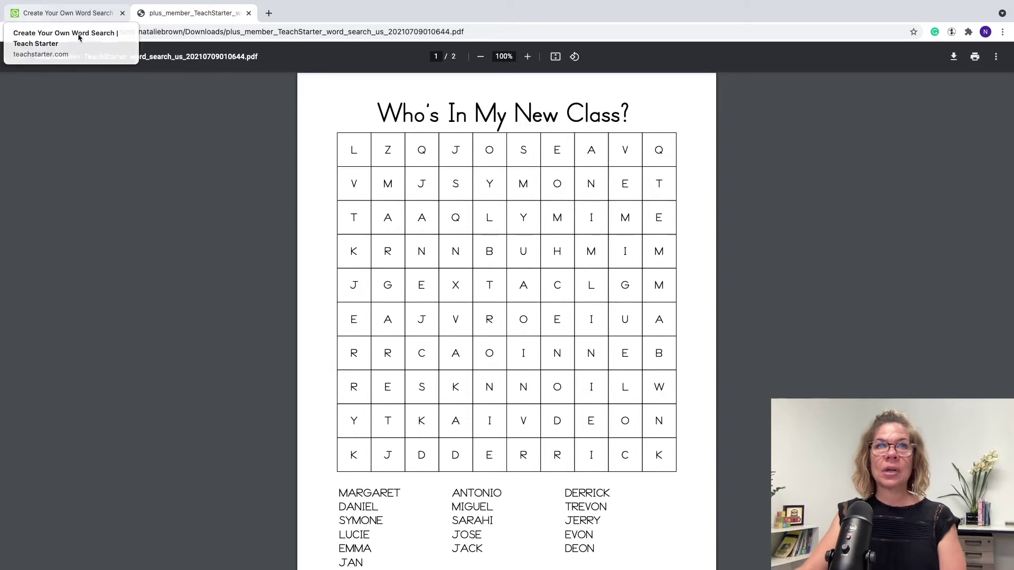
{"action": "left_click", "coordinate": [249, 12]}
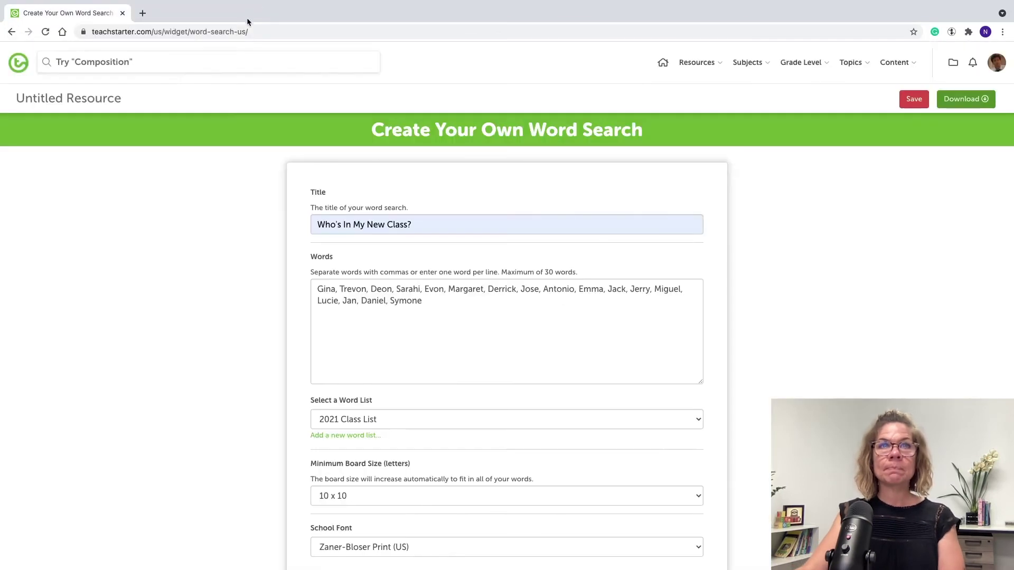
Return to the classroom widgets and launch the Random Name Picker.
{"action": "left_click", "coordinate": [11, 32]}
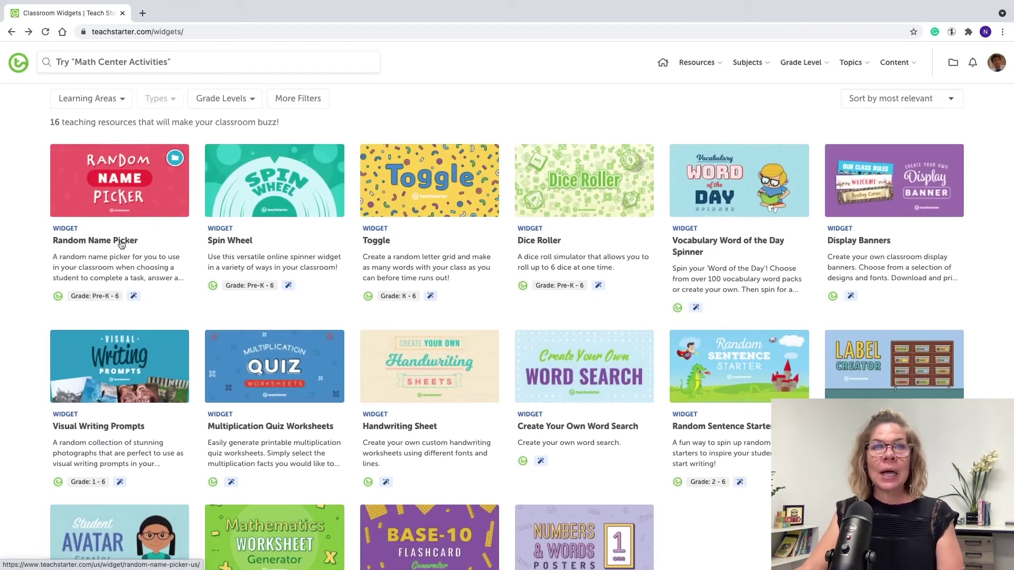
{"action": "left_click", "coordinate": [121, 244]}
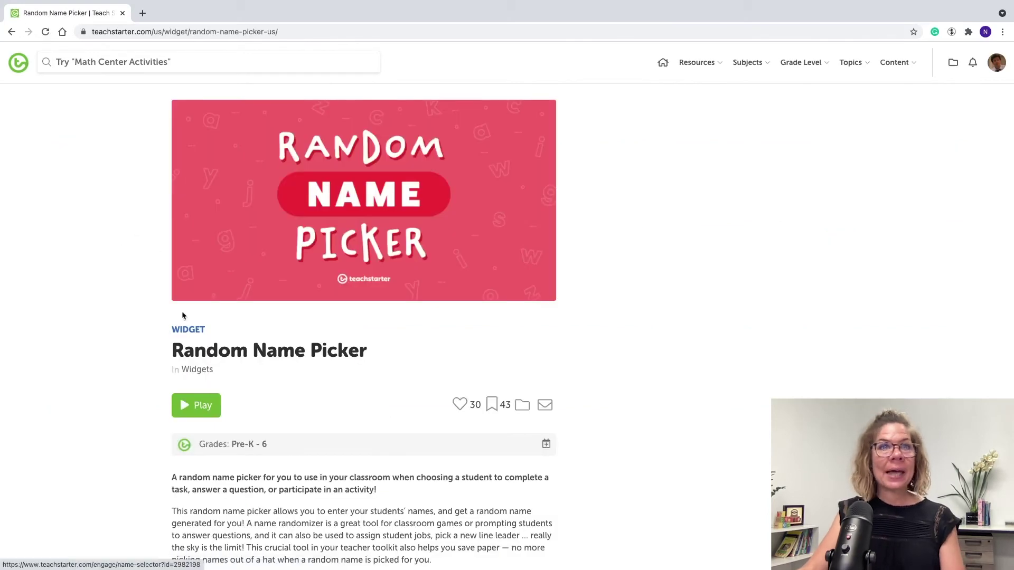
{"action": "left_click", "coordinate": [200, 412]}
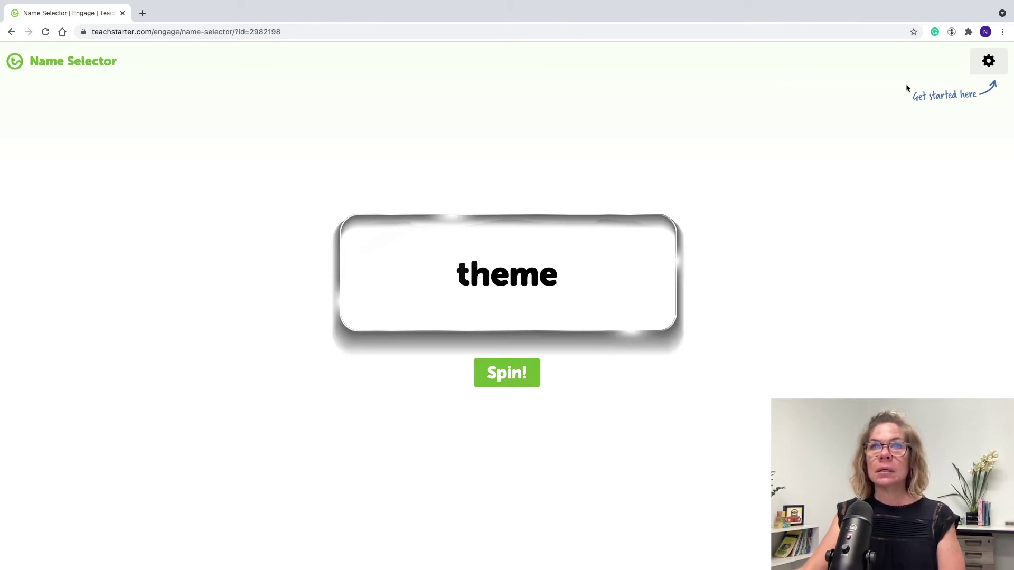
Load the 2021 Class List in the name selector's settings and spin for a random student name.
{"action": "left_click", "coordinate": [1000, 67]}
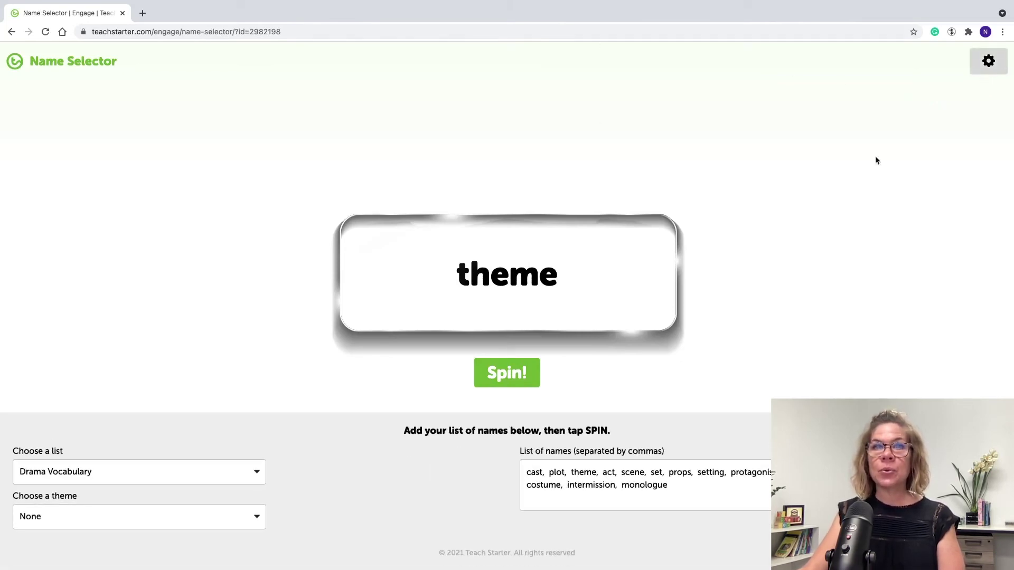
{"action": "left_click", "coordinate": [260, 475]}
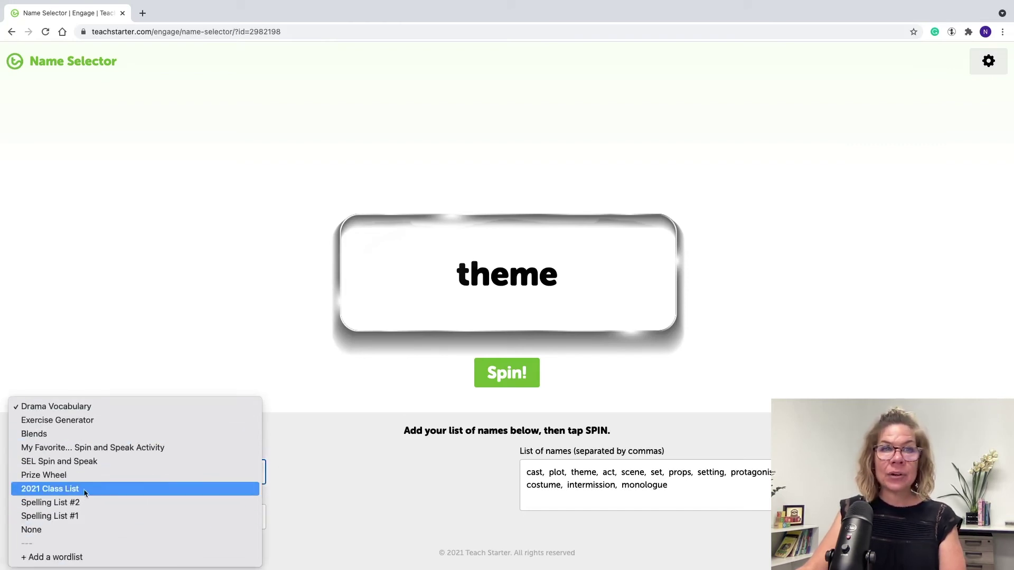
{"action": "left_click", "coordinate": [61, 489]}
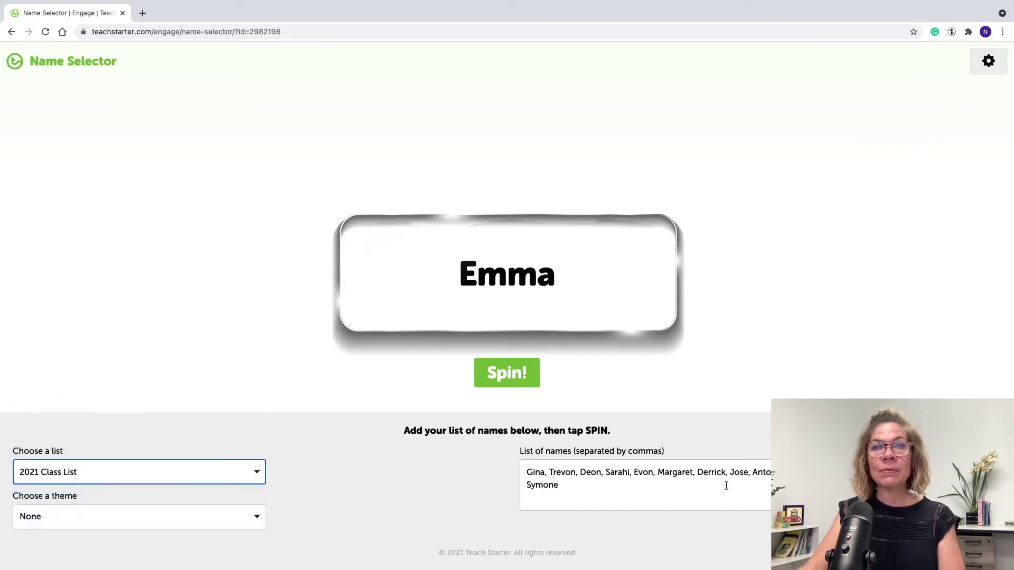
{"action": "left_click", "coordinate": [503, 380]}
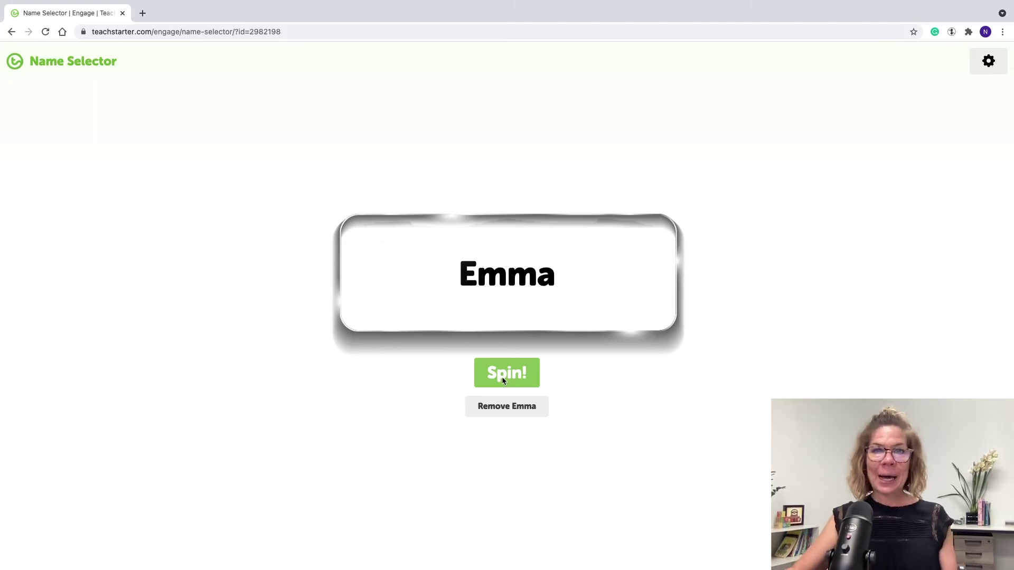
Spin for another random student name, remove the picked student from the draw, and spin again.
{"action": "left_click", "coordinate": [509, 376]}
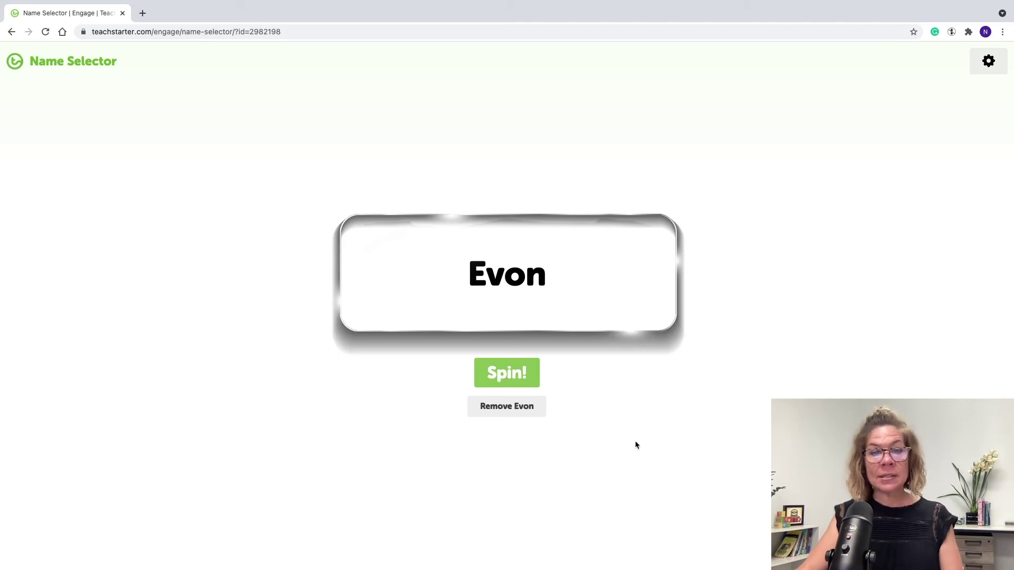
{"action": "left_click", "coordinate": [516, 408]}
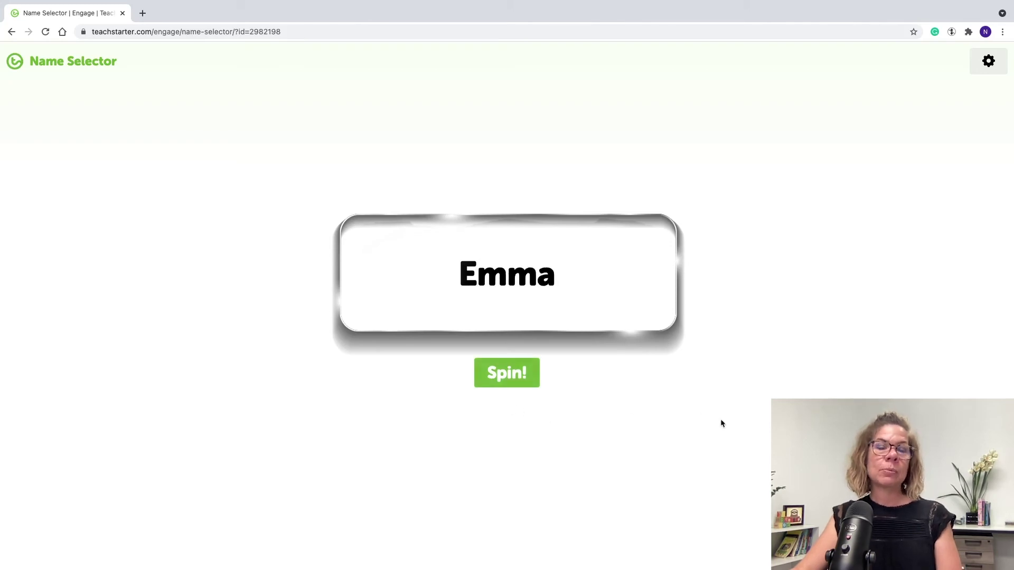
{"action": "left_click", "coordinate": [499, 376]}
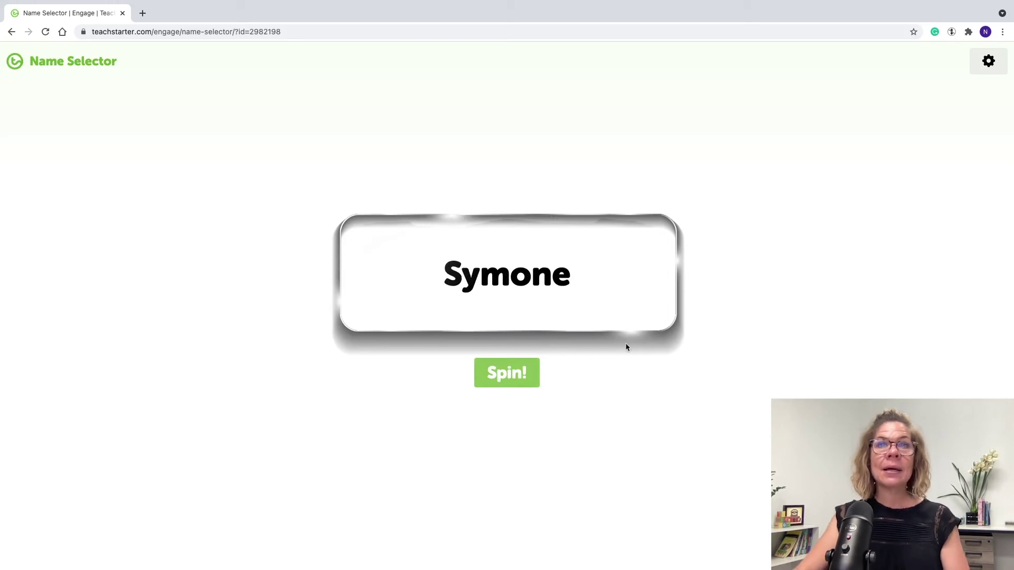
Reselect the 2021 Class List in the name selector's settings and close the settings.
{"action": "left_click", "coordinate": [988, 61]}
{"action": "left_click", "coordinate": [256, 472]}
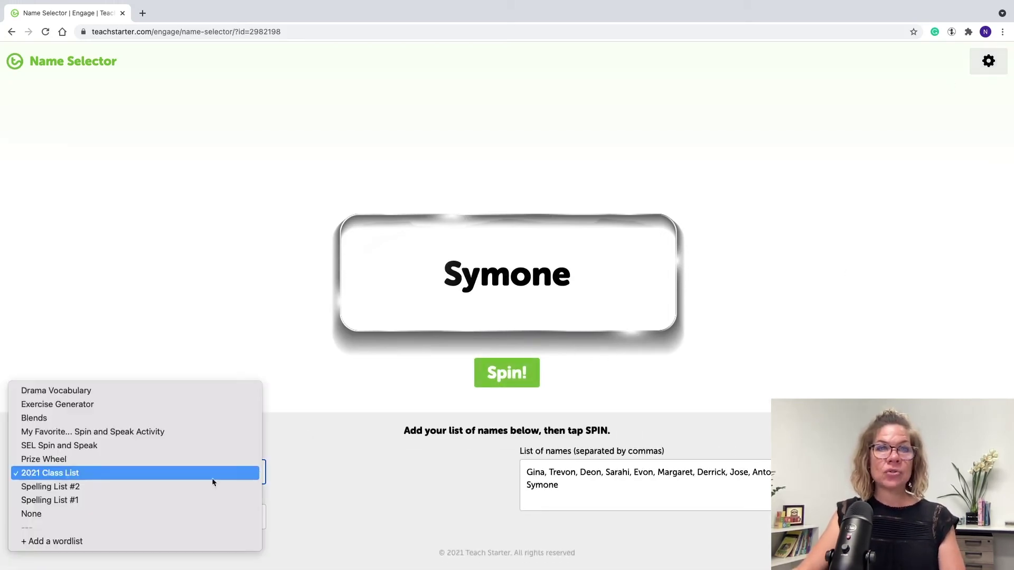
{"action": "left_click", "coordinate": [93, 472]}
{"action": "key", "text": "Escape"}
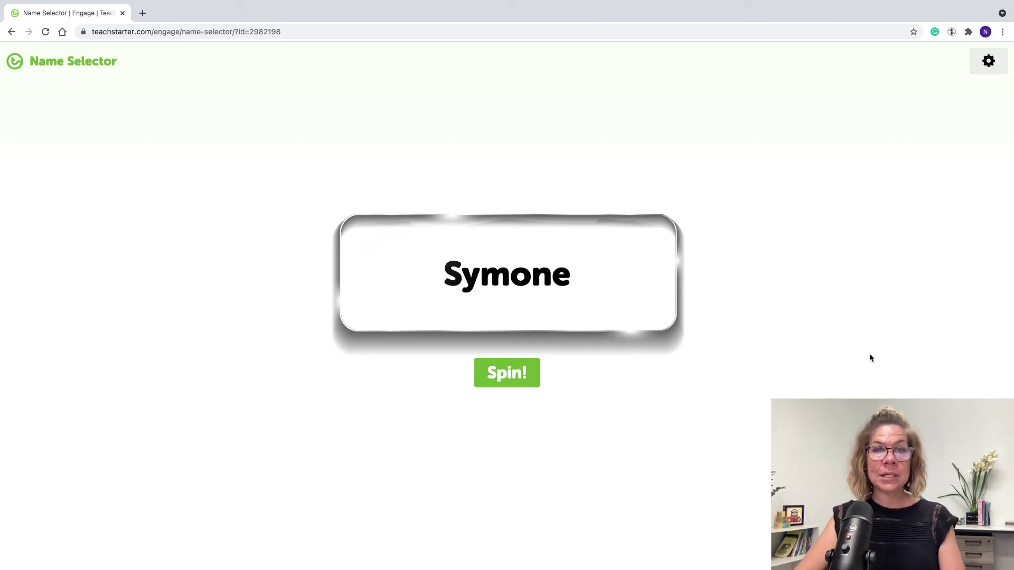
Launch the Random Sentence Starters widget from the classroom widgets and spin twice for a sentence starter.
{"action": "left_click", "coordinate": [10, 33]}
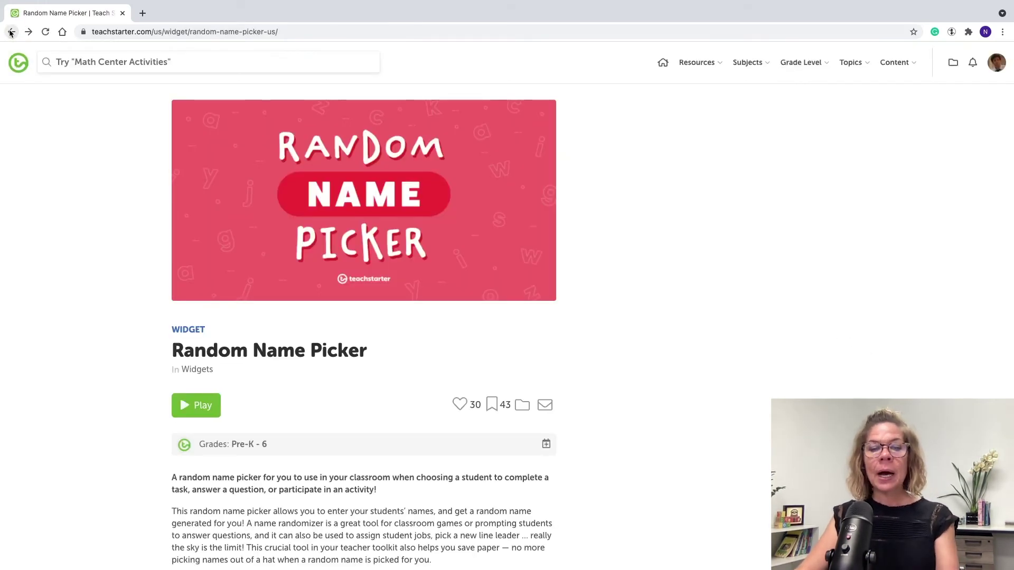
{"action": "left_click", "coordinate": [13, 33]}
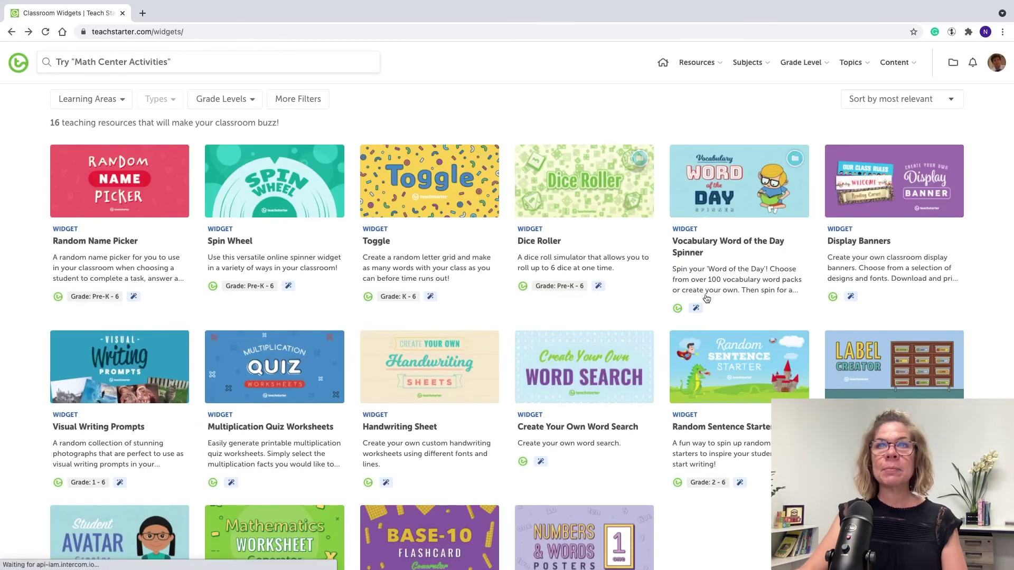
{"action": "left_click", "coordinate": [745, 442]}
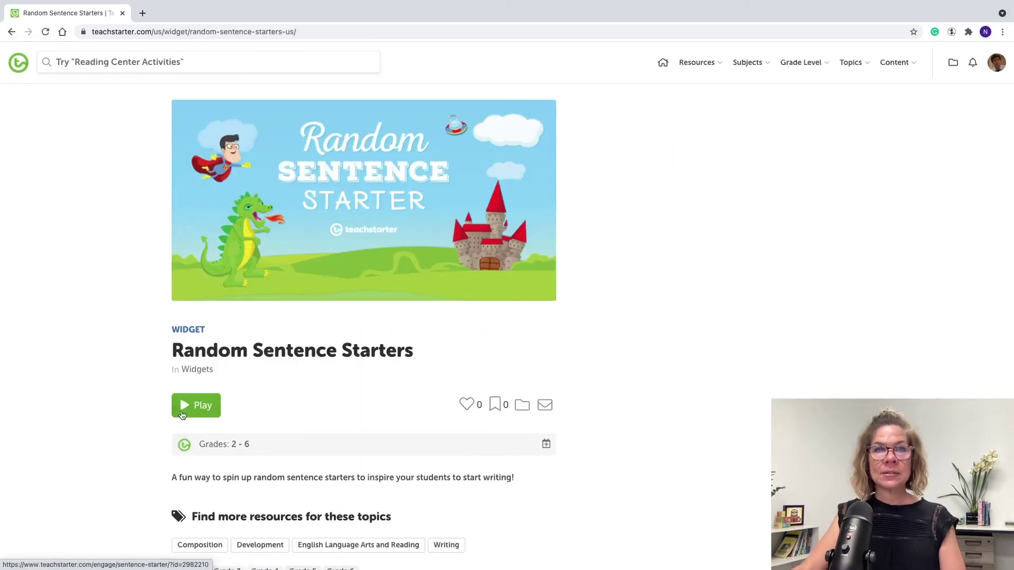
{"action": "left_click", "coordinate": [199, 411]}
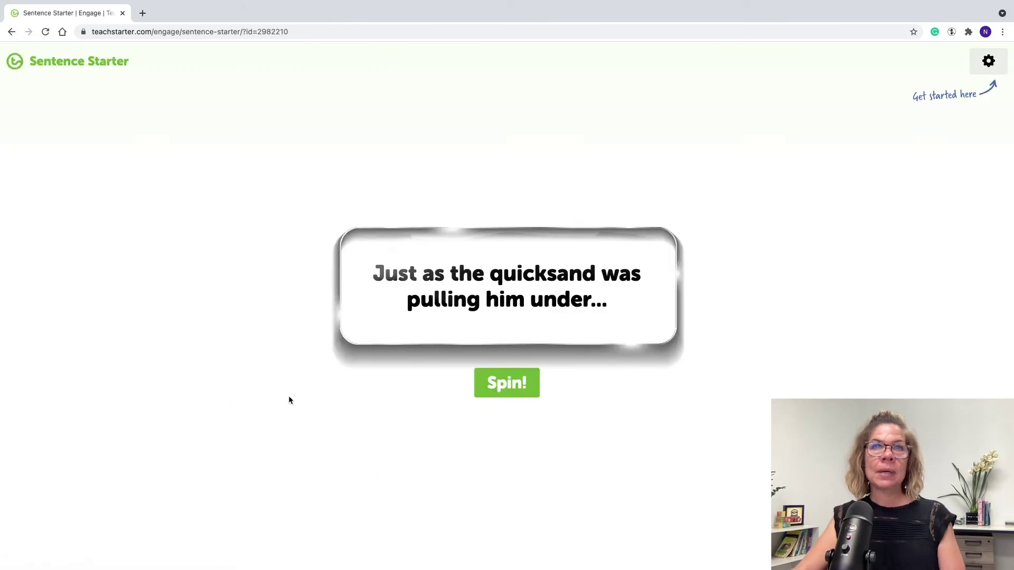
{"action": "left_click", "coordinate": [514, 393]}
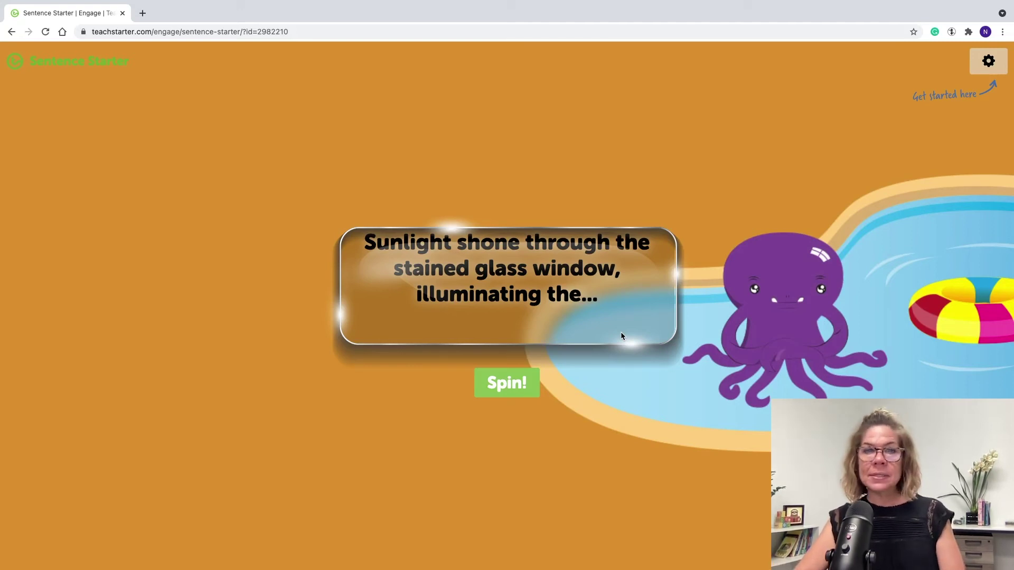
{"action": "left_click", "coordinate": [515, 394]}
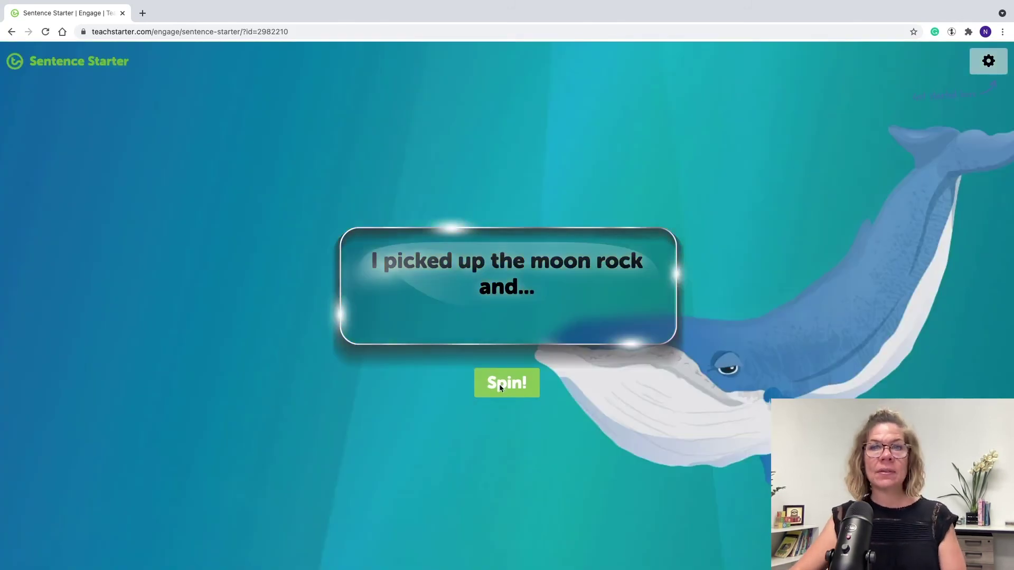
Delete the "wise older man", "lion crept through the savanna" and "We still needed four points" lines from the sentence starter list.
{"action": "left_click", "coordinate": [996, 63]}
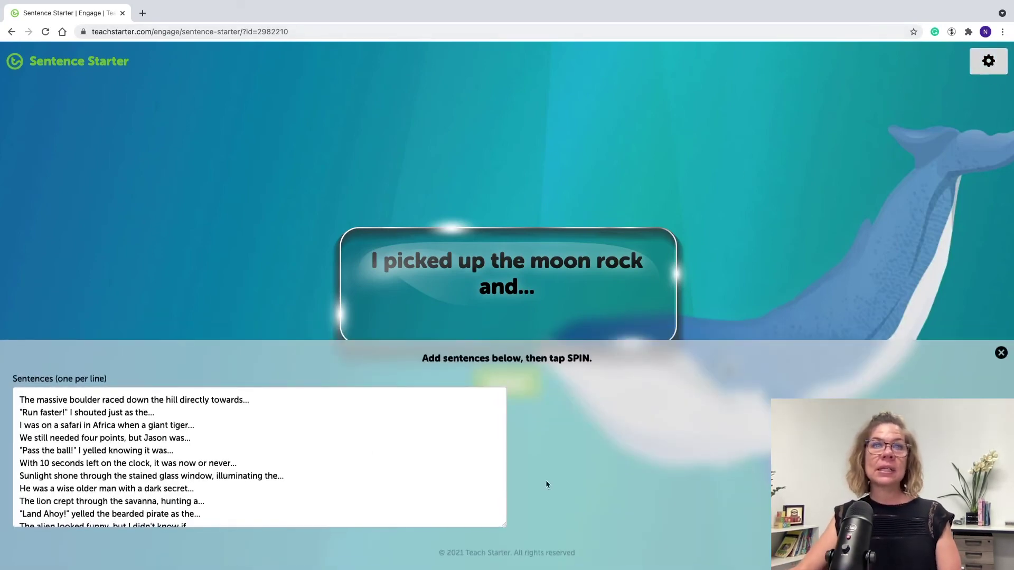
{"action": "scroll", "coordinate": [152, 454], "scroll_direction": "down", "scroll_amount": 2}
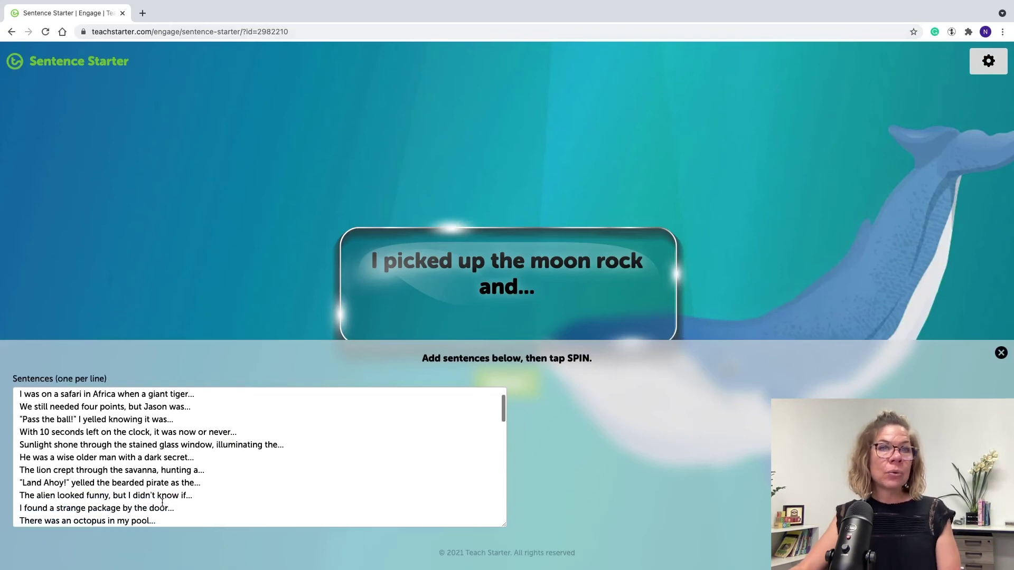
{"action": "left_click_drag", "start_coordinate": [214, 470], "coordinate": [12, 460]}
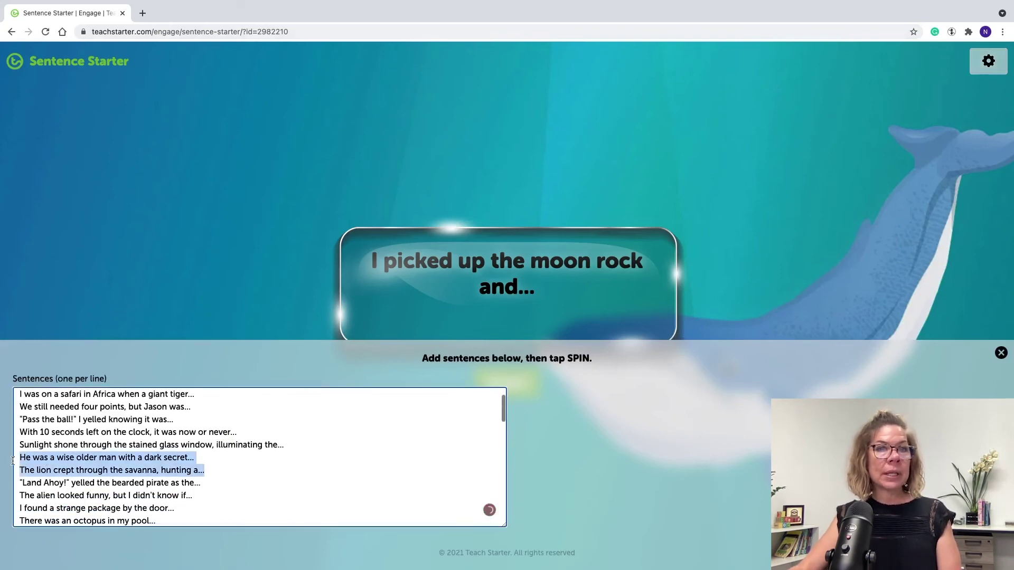
{"action": "key", "text": "BackSpace"}
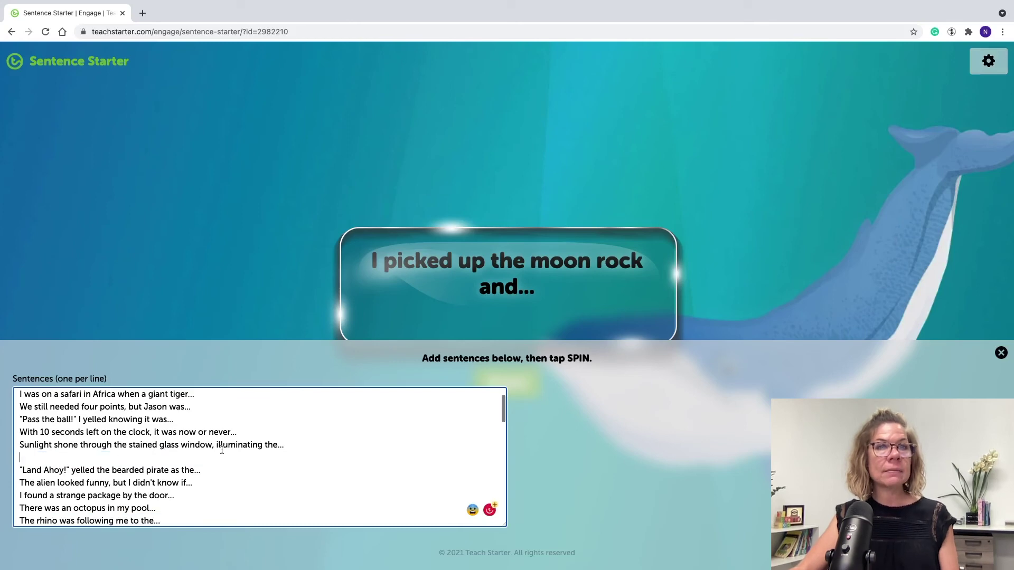
{"action": "key", "text": "BackSpace"}
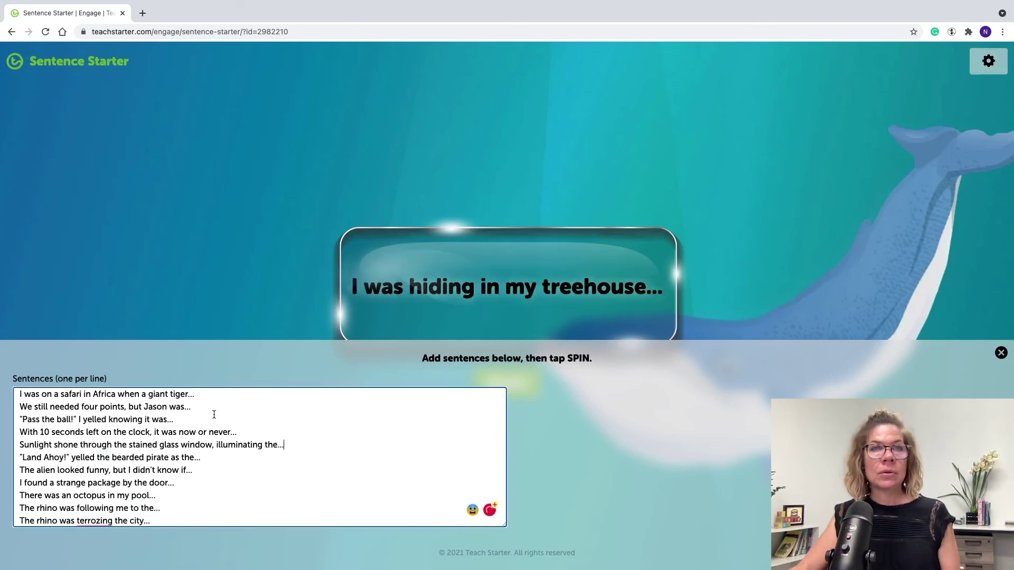
{"action": "left_click_drag", "start_coordinate": [204, 408], "coordinate": [15, 407]}
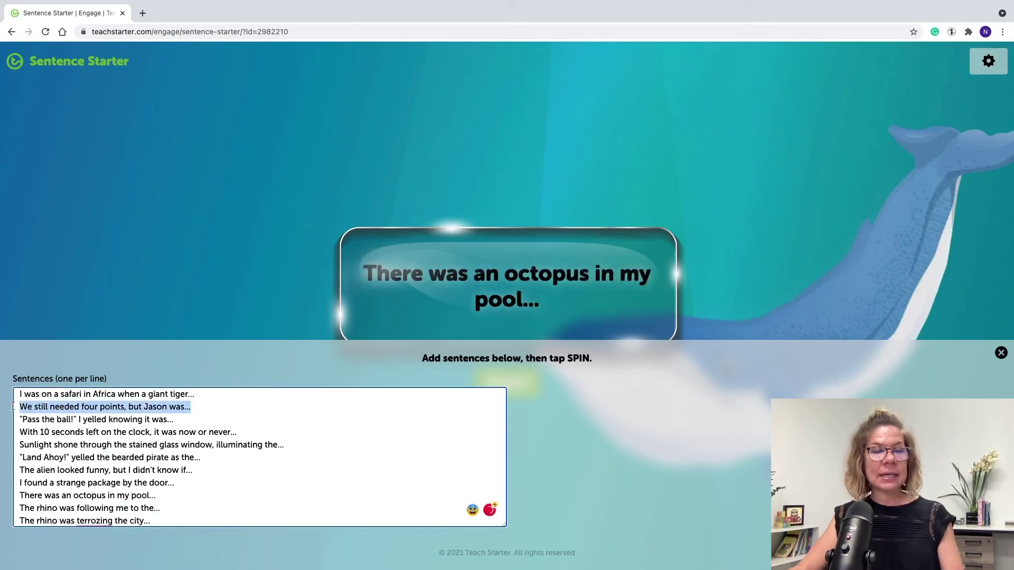
{"action": "key", "text": "BackSpace"}
{"action": "key", "text": "BackSpace"}
Look through the remaining sentence starters down to the end of the list and close the settings.
{"action": "scroll", "coordinate": [199, 427], "scroll_direction": "down", "scroll_amount": 3}
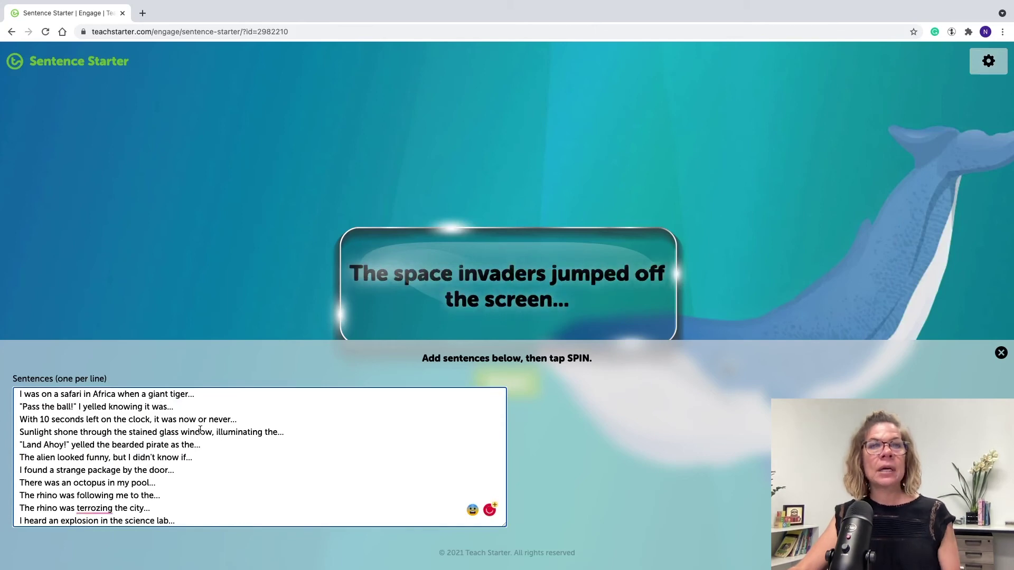
{"action": "left_click_drag", "start_coordinate": [94, 432], "coordinate": [61, 450]}
{"action": "left_click", "coordinate": [180, 475]}
{"action": "scroll", "coordinate": [179, 475], "scroll_direction": "down", "scroll_amount": 3}
{"action": "scroll", "coordinate": [179, 475], "scroll_direction": "down", "scroll_amount": 2}
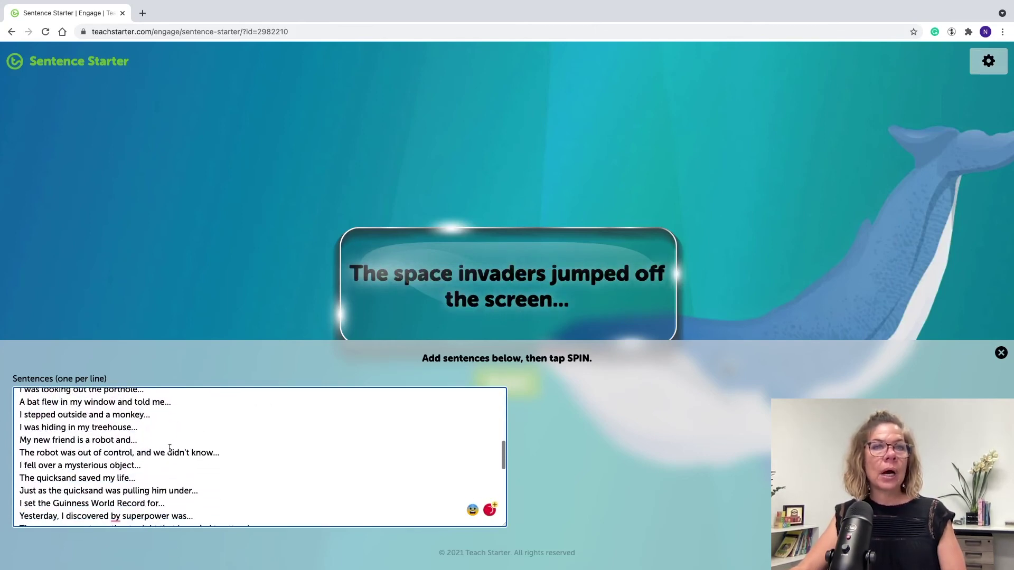
{"action": "scroll", "coordinate": [150, 449], "scroll_direction": "down", "scroll_amount": 5}
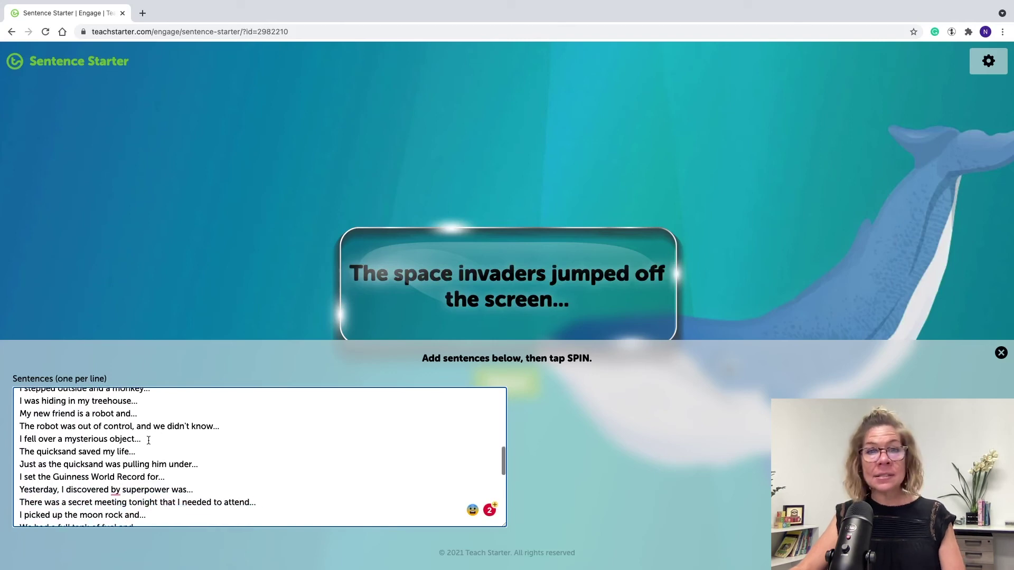
{"action": "scroll", "coordinate": [152, 462], "scroll_direction": "down", "scroll_amount": 2}
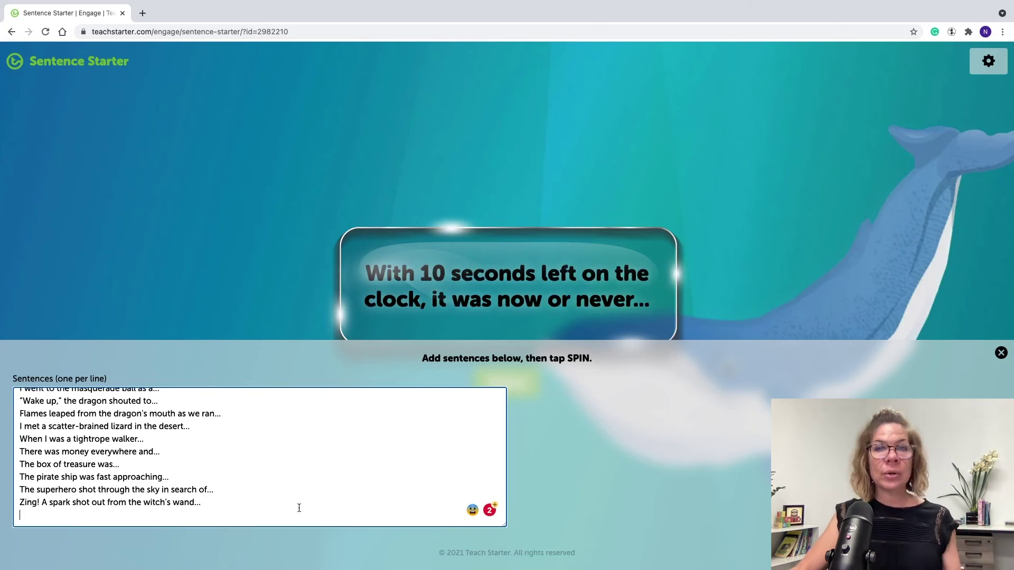
{"action": "left_click", "coordinate": [1000, 353]}
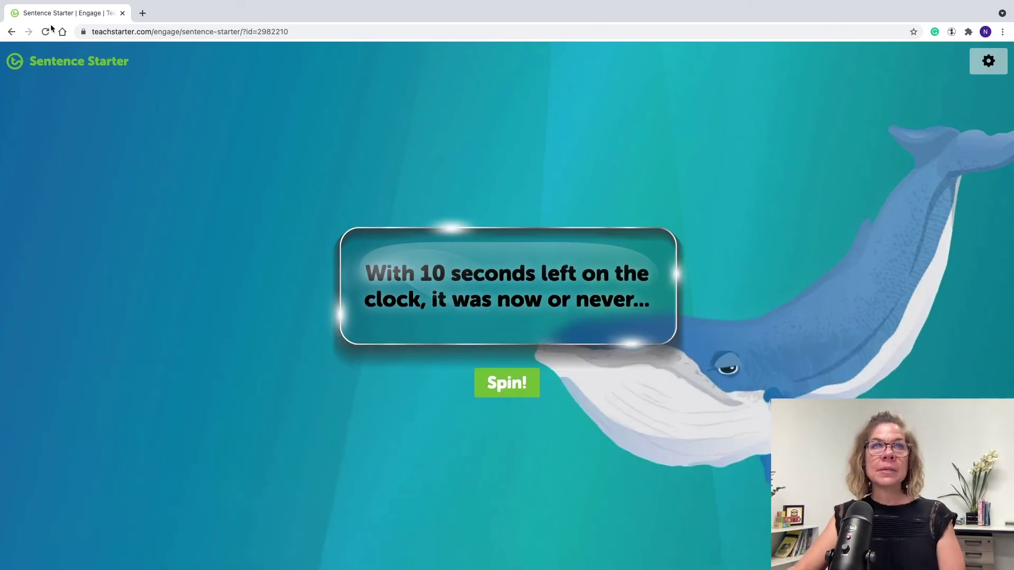
Return to the classroom widgets and open the Student Avatars creator.
{"action": "left_click", "coordinate": [11, 32]}
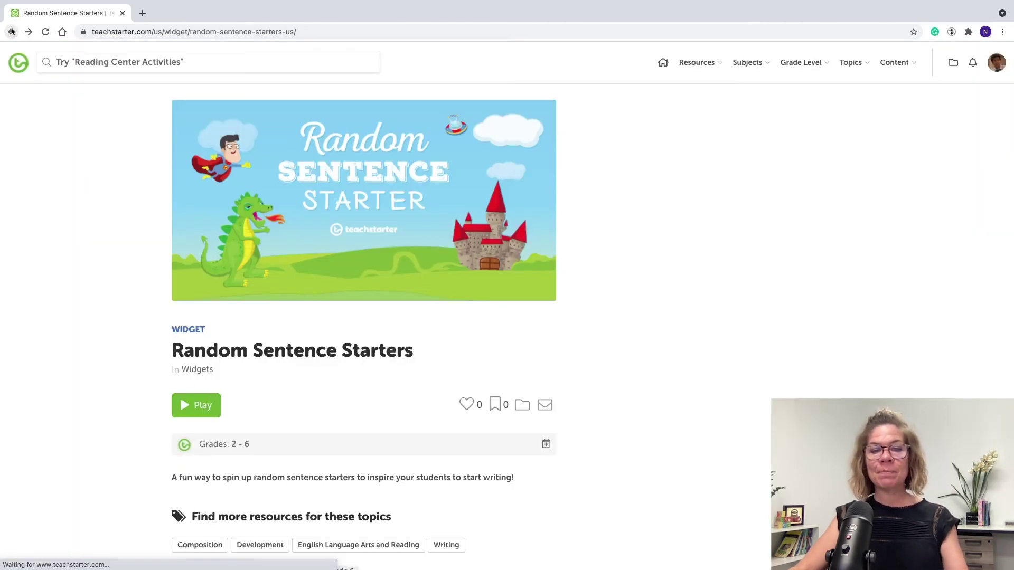
{"action": "mouse_move", "coordinate": [19, 3]}
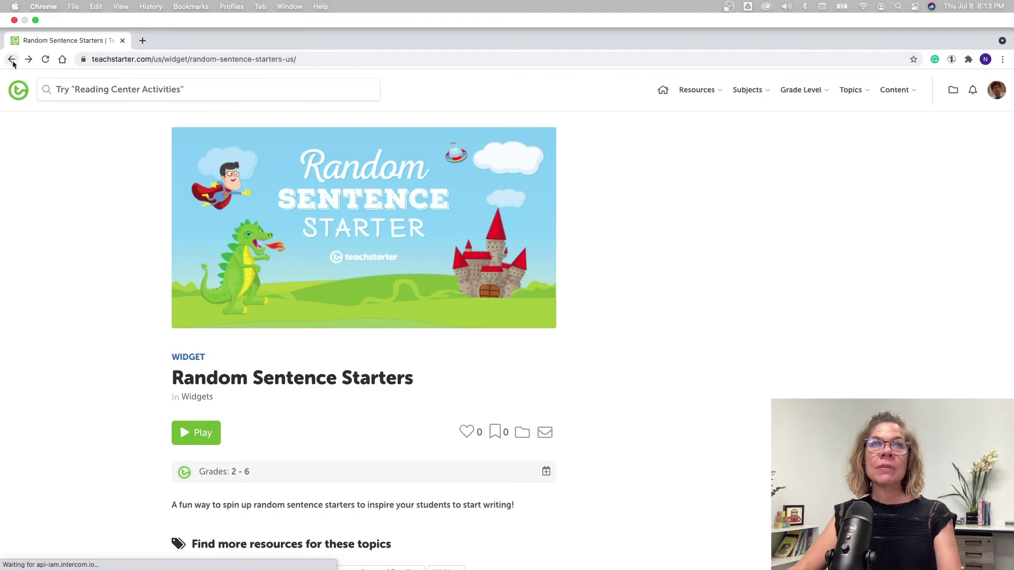
{"action": "left_click", "coordinate": [11, 60]}
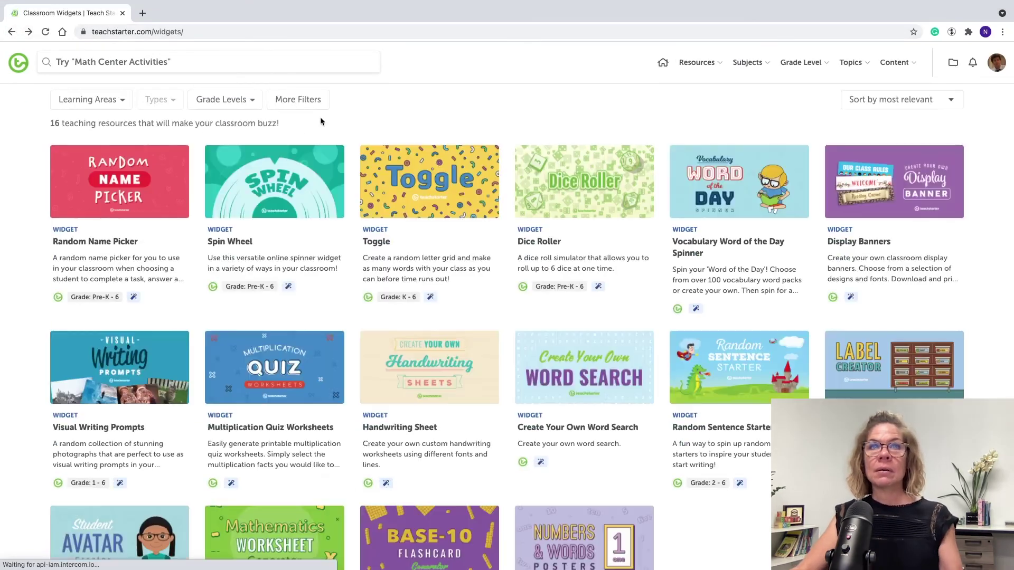
{"action": "scroll", "coordinate": [681, 331], "scroll_direction": "down", "scroll_amount": 6}
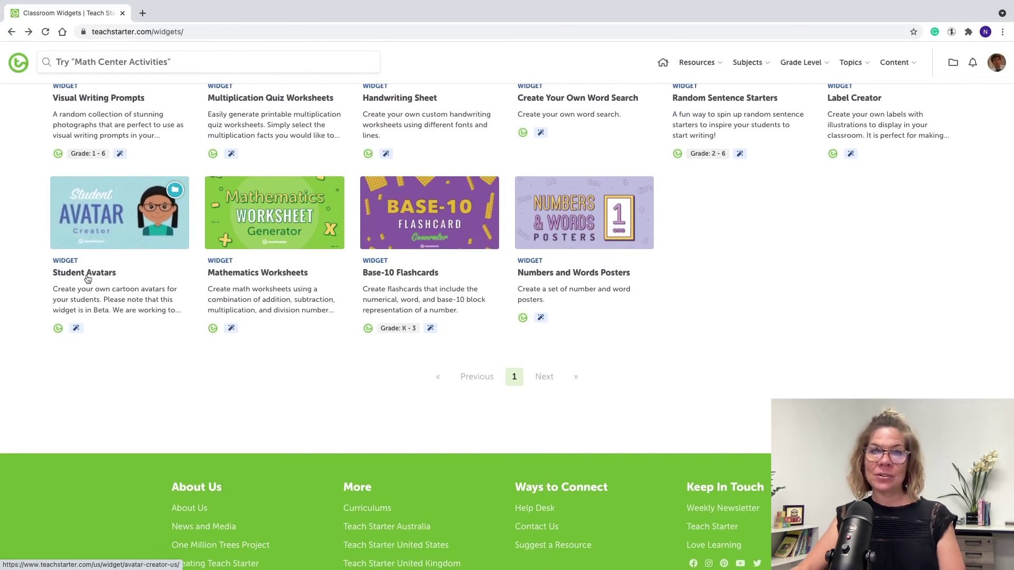
{"action": "left_click", "coordinate": [88, 279]}
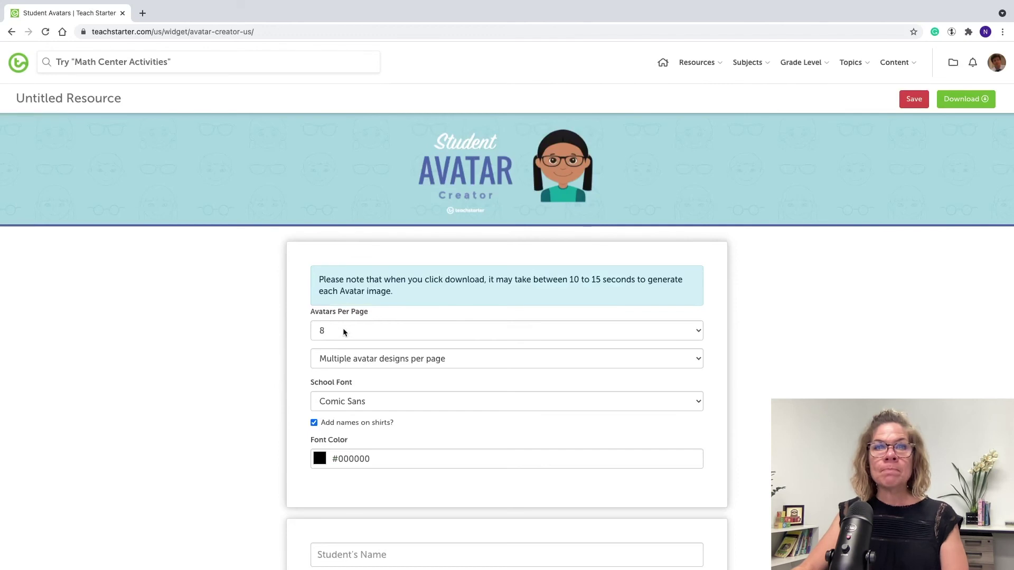
Keep the avatar sheet at 8 avatars per page with multiple avatar designs per page.
{"action": "left_click", "coordinate": [498, 335]}
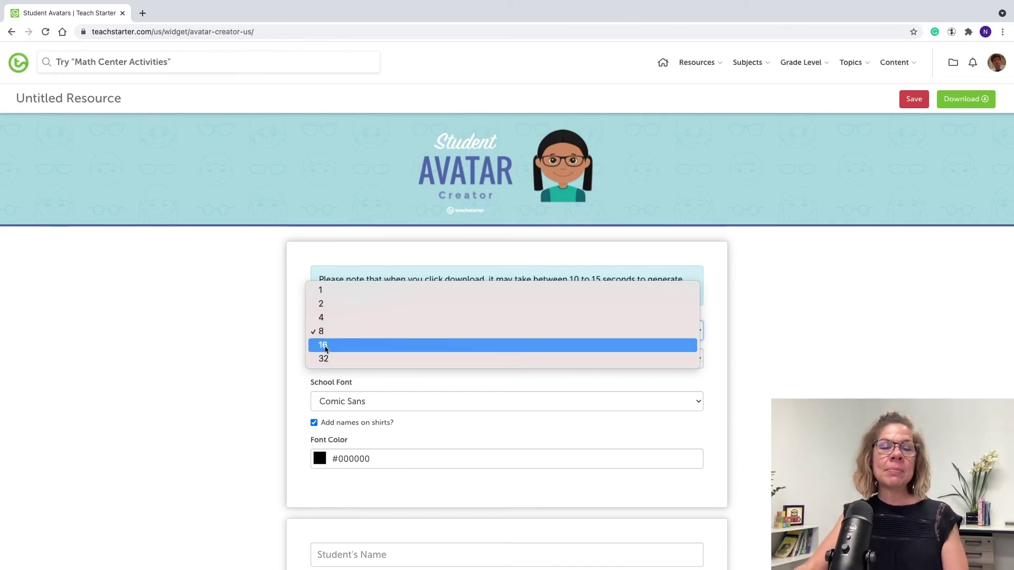
{"action": "left_click", "coordinate": [323, 333]}
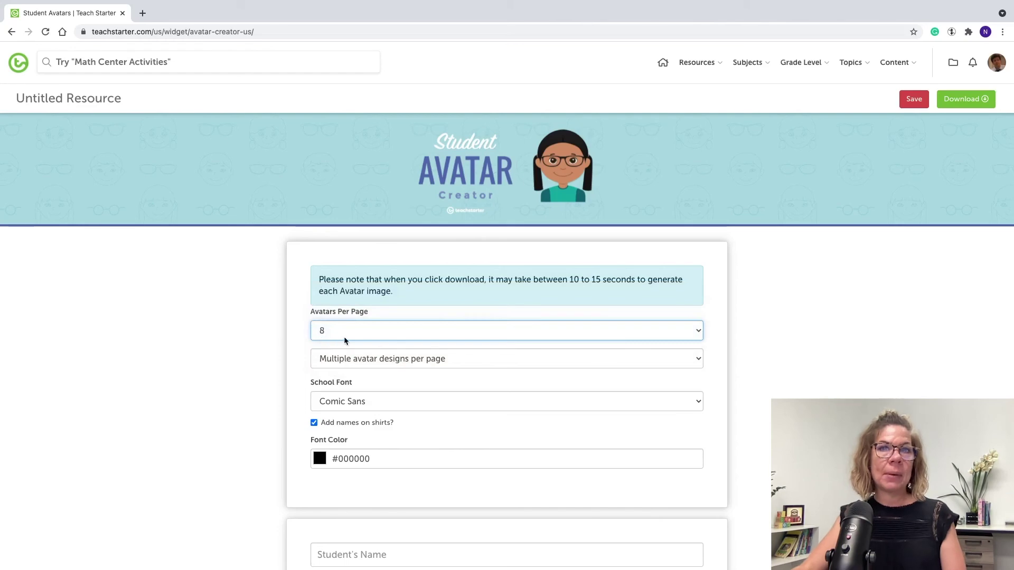
{"action": "left_click", "coordinate": [357, 362]}
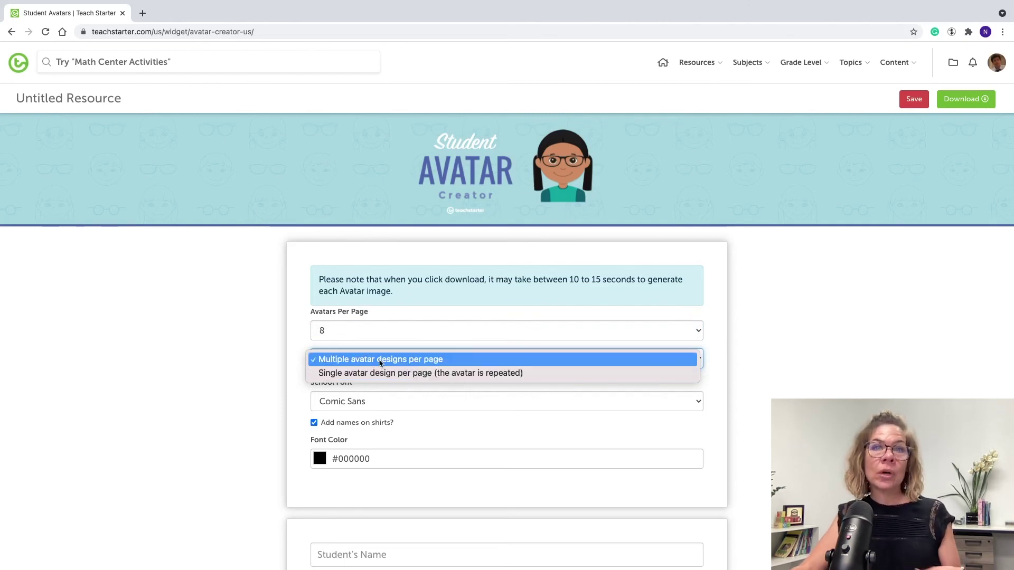
{"action": "left_click", "coordinate": [417, 360]}
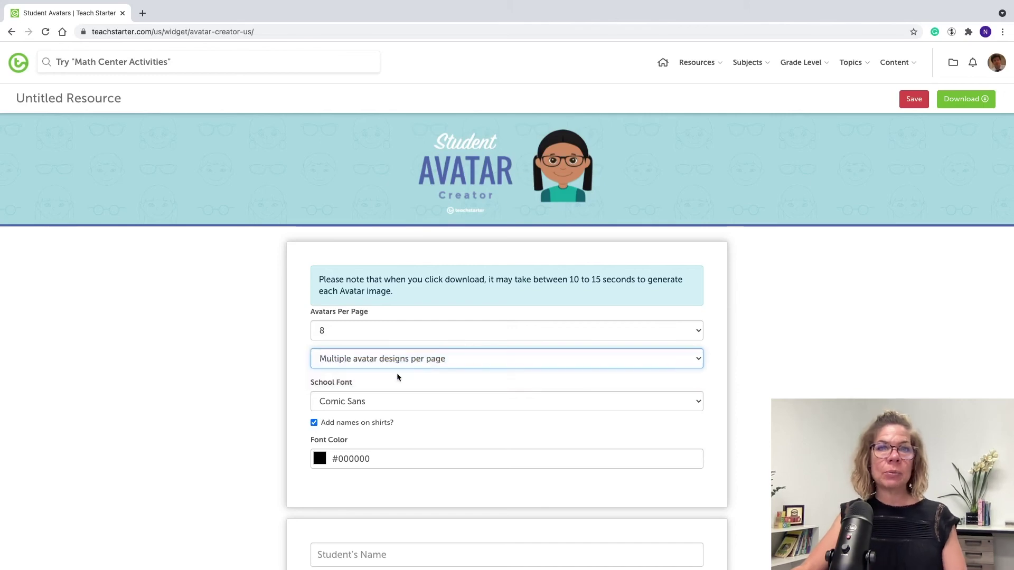
Set the avatars' school font to Zaner-Bloser Print (US).
{"action": "left_click", "coordinate": [362, 402]}
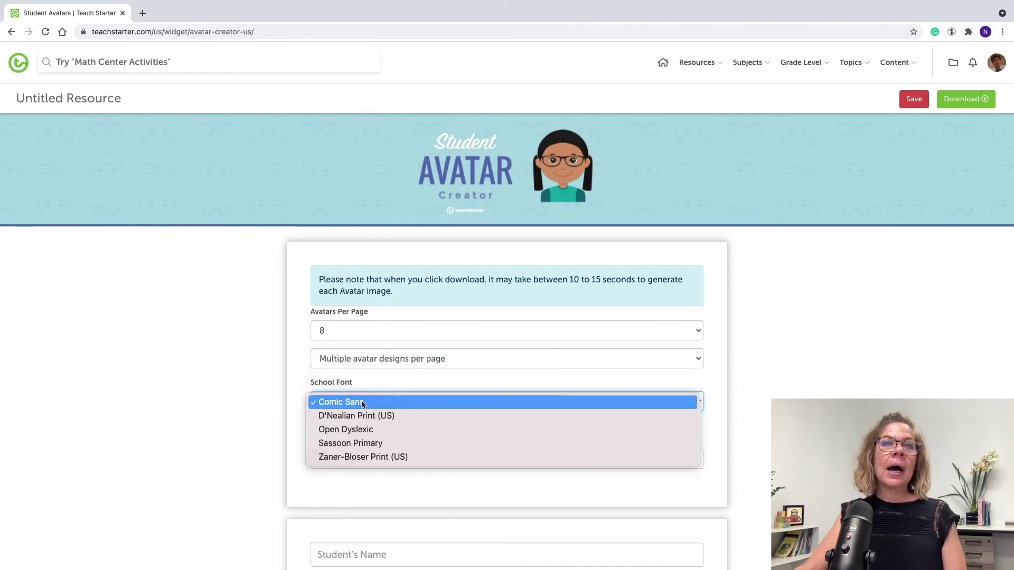
{"action": "left_click", "coordinate": [353, 458]}
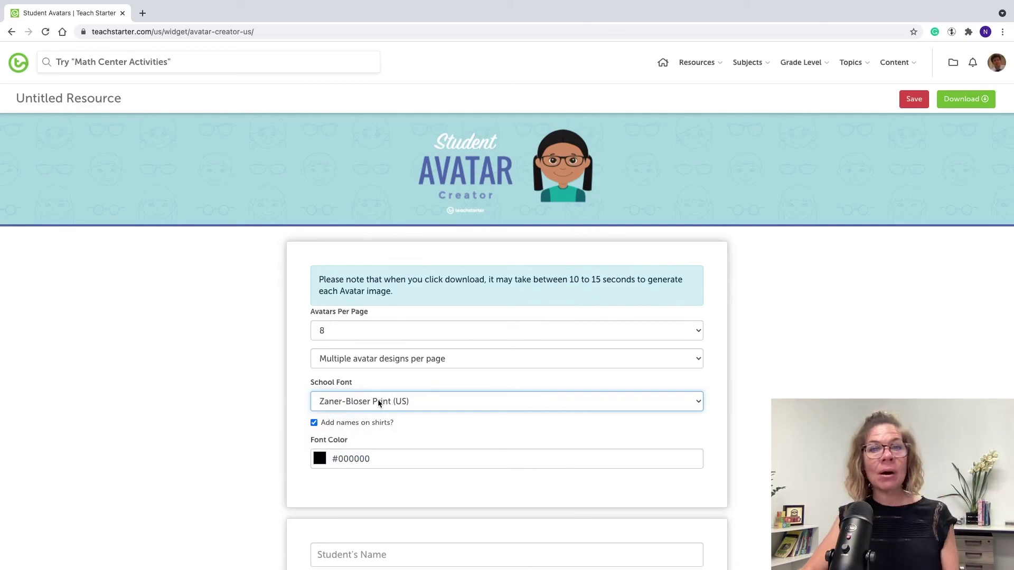
{"action": "scroll", "coordinate": [379, 403], "scroll_direction": "down", "scroll_amount": 3}
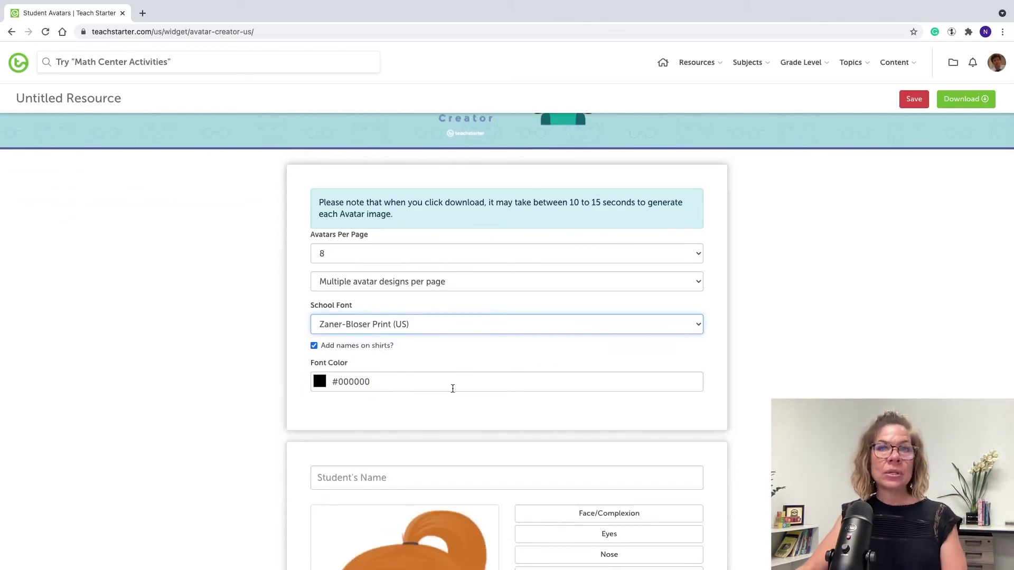
{"action": "scroll", "coordinate": [453, 389], "scroll_direction": "down", "scroll_amount": 2}
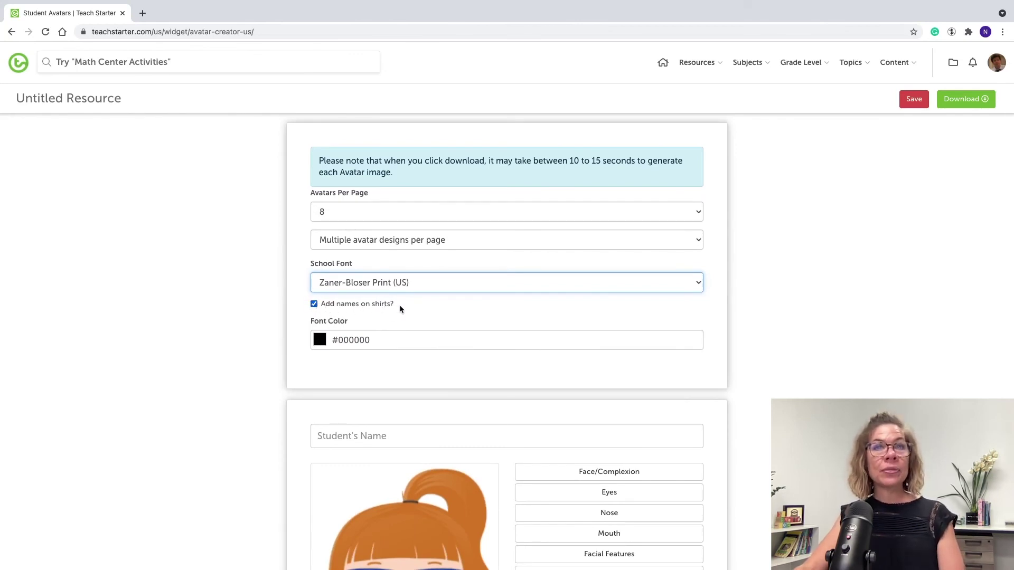
Keep the option to add names on shirts enabled and enter the student's first name for the first avatar.
{"action": "left_click", "coordinate": [314, 305]}
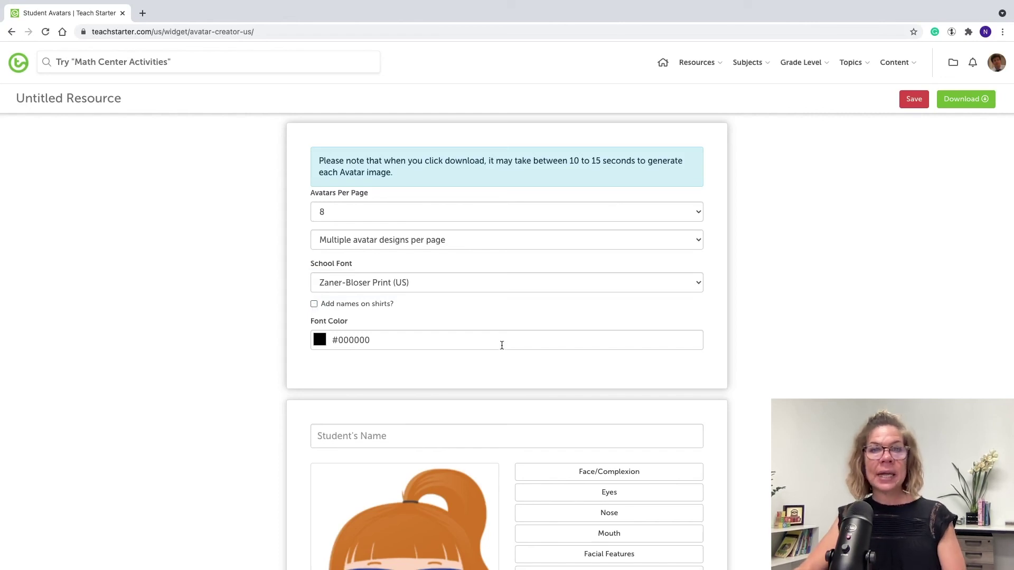
{"action": "left_click", "coordinate": [314, 304]}
{"action": "scroll", "coordinate": [533, 320], "scroll_direction": "down", "scroll_amount": 5}
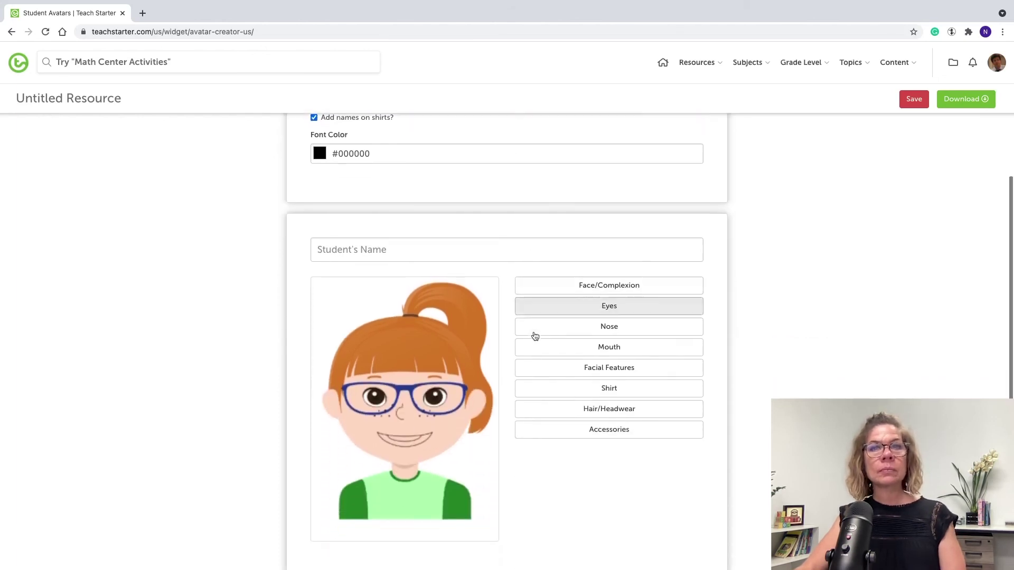
{"action": "left_click", "coordinate": [380, 175]}
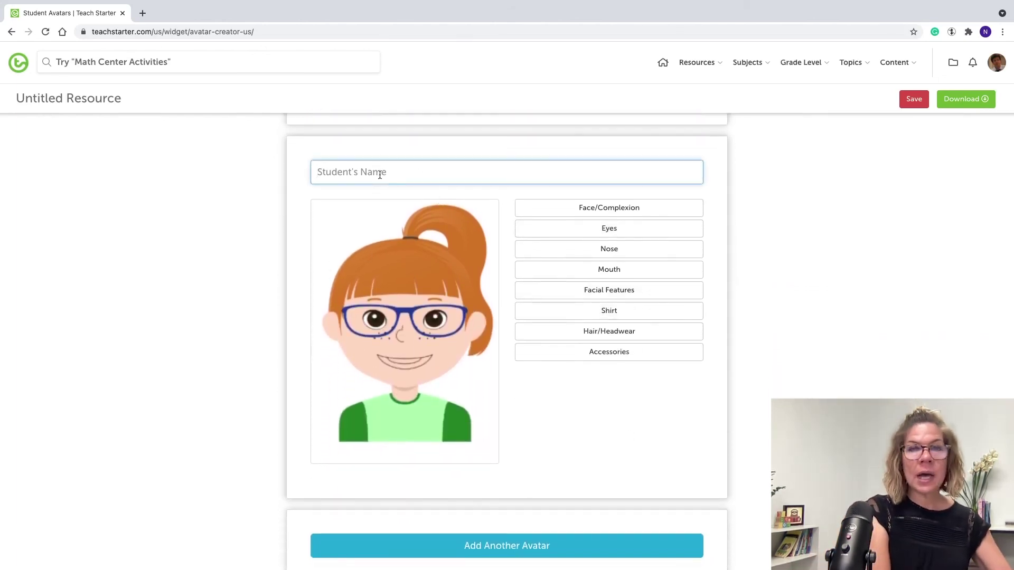
{"action": "type", "text": "Lynn"}
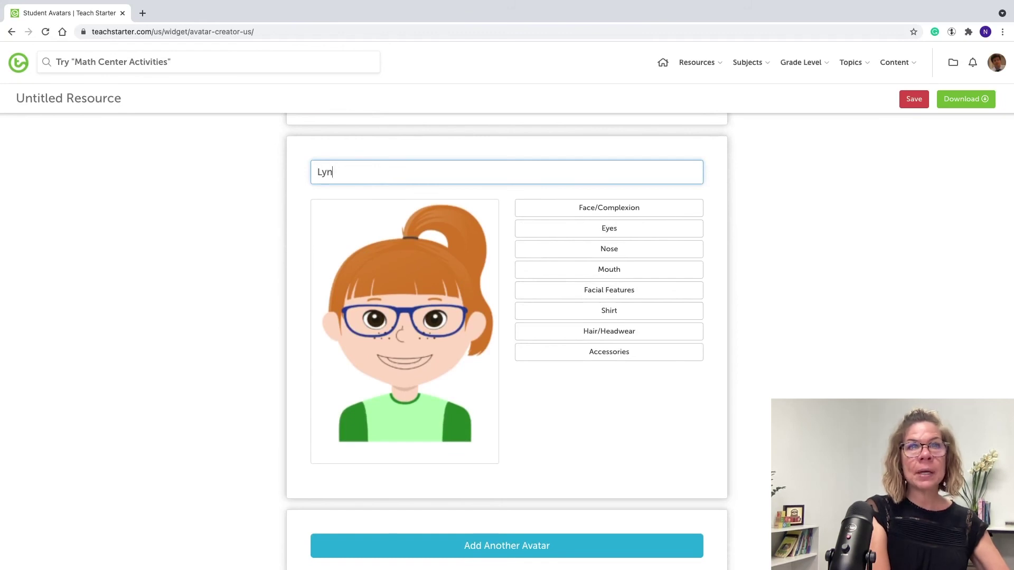
Change the avatar's face complexion to the medium brown skin tone.
{"action": "scroll", "coordinate": [453, 163], "scroll_direction": "up", "scroll_amount": 8}
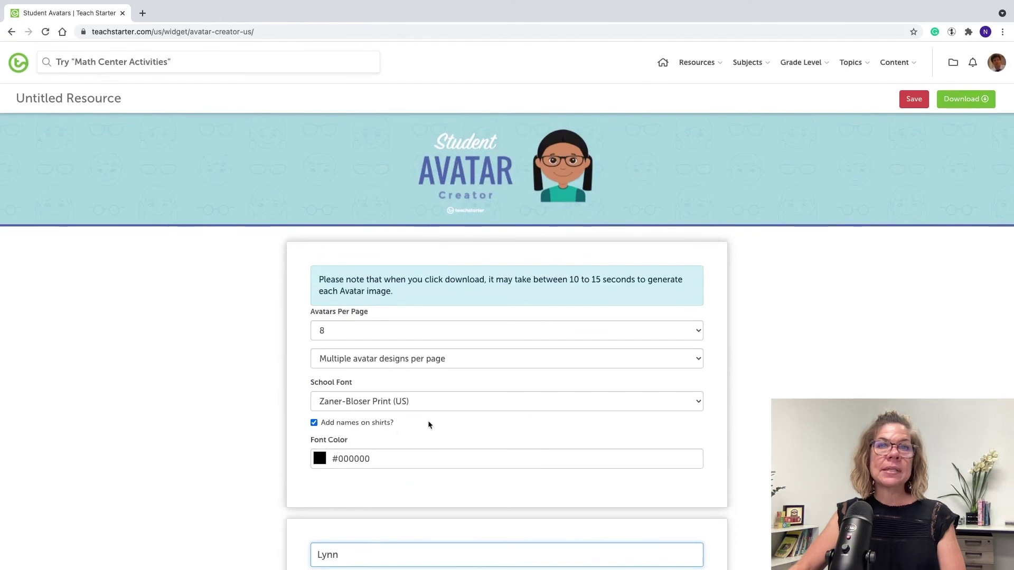
{"action": "scroll", "coordinate": [407, 426], "scroll_direction": "down", "scroll_amount": 6}
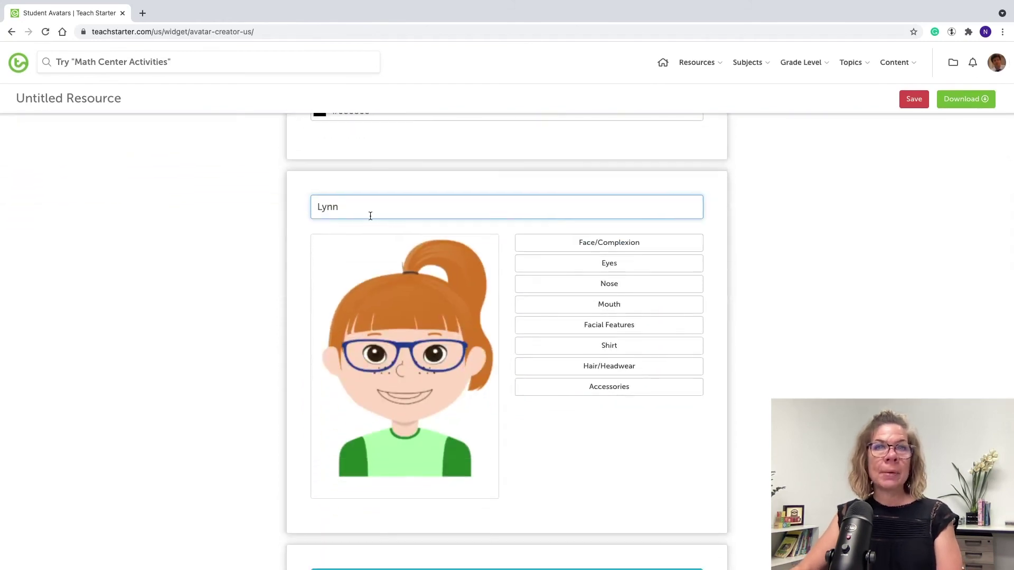
{"action": "left_click", "coordinate": [611, 246]}
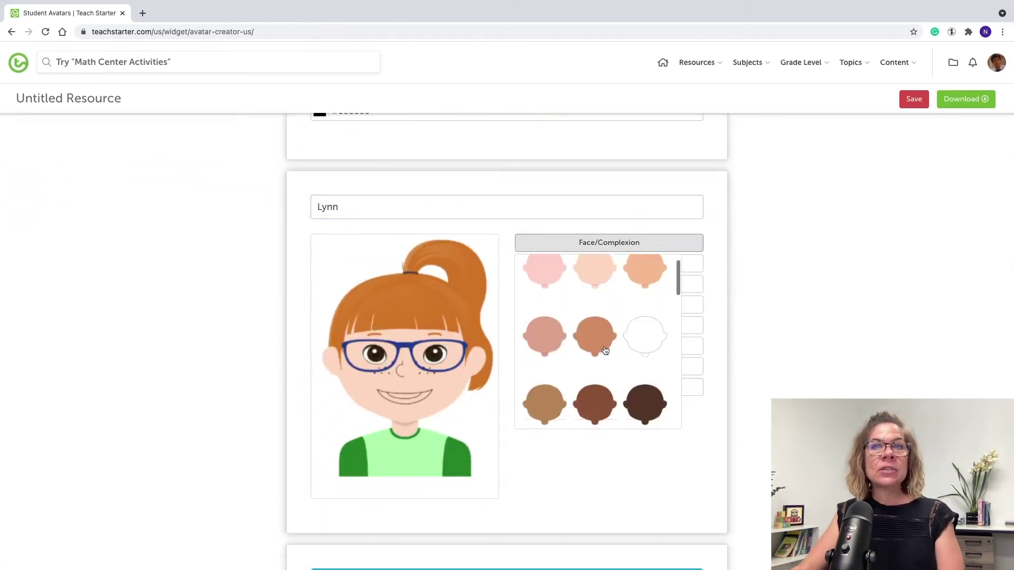
{"action": "scroll", "coordinate": [605, 354], "scroll_direction": "down", "scroll_amount": 2}
{"action": "scroll", "coordinate": [606, 351], "scroll_direction": "up", "scroll_amount": 2}
{"action": "scroll", "coordinate": [607, 351], "scroll_direction": "down", "scroll_amount": 8}
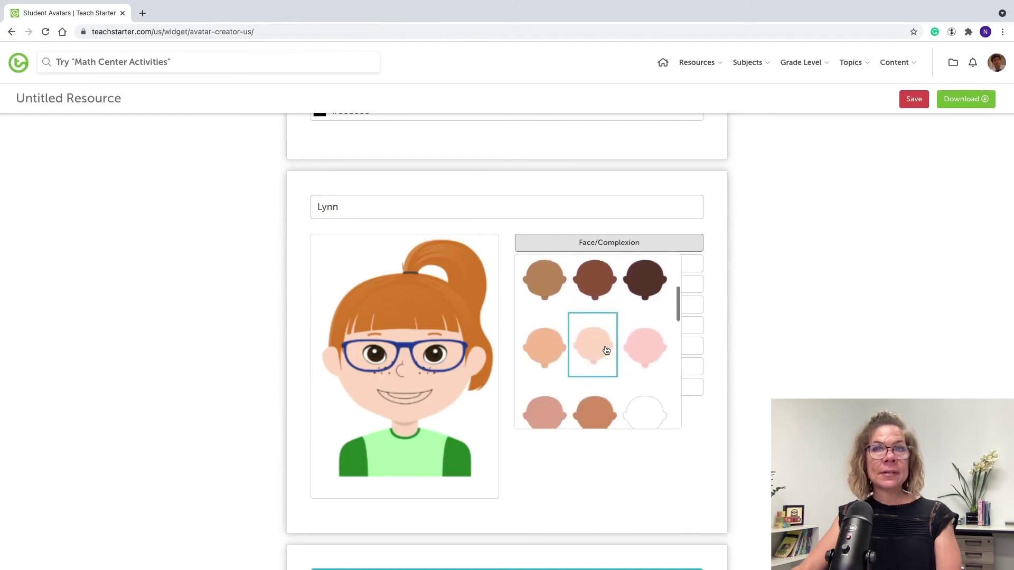
{"action": "scroll", "coordinate": [606, 350], "scroll_direction": "up", "scroll_amount": 1}
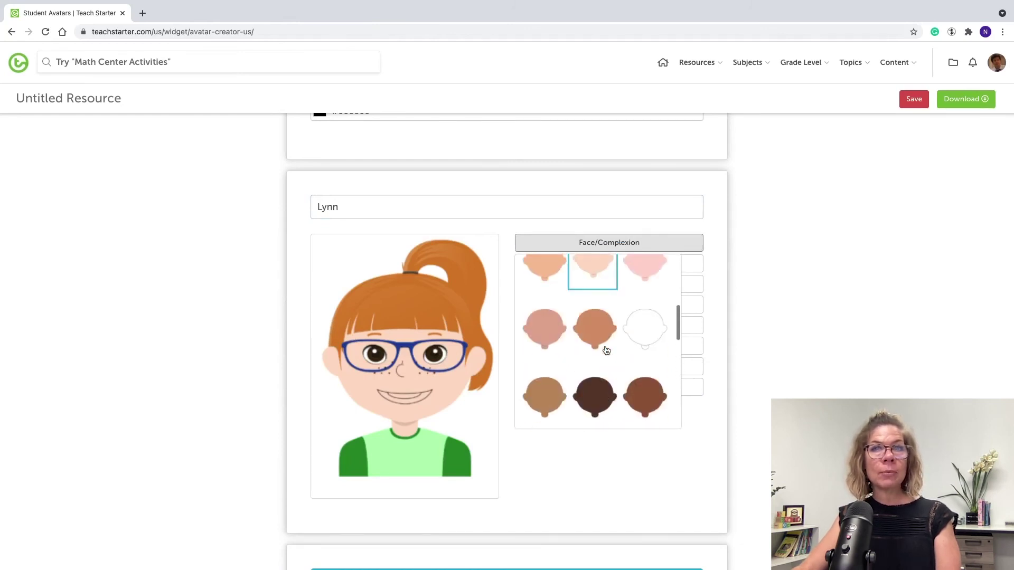
{"action": "left_click", "coordinate": [605, 350]}
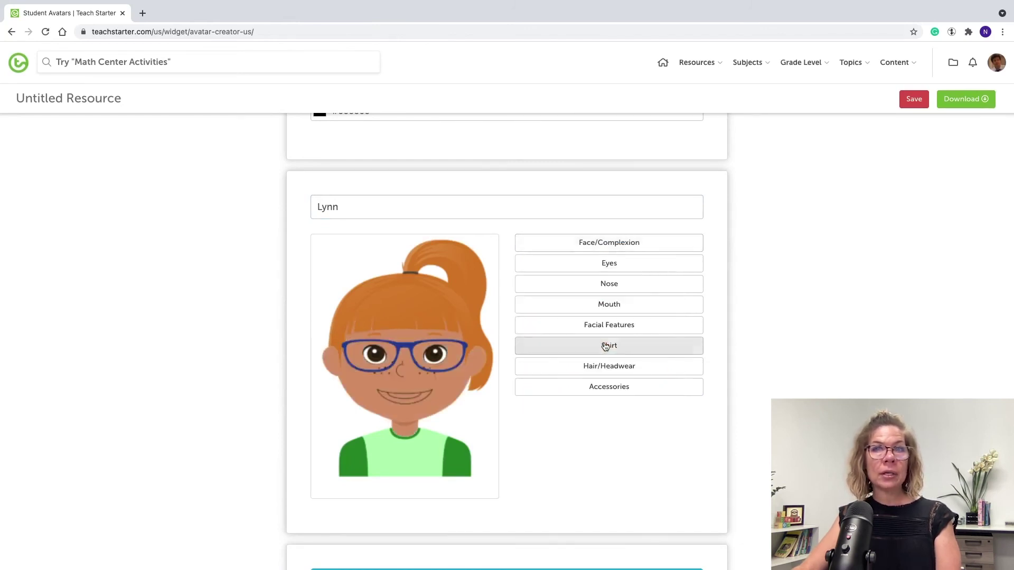
Give the avatar dark almond-shaped eyes and an open smiling mouth.
{"action": "left_click", "coordinate": [632, 270]}
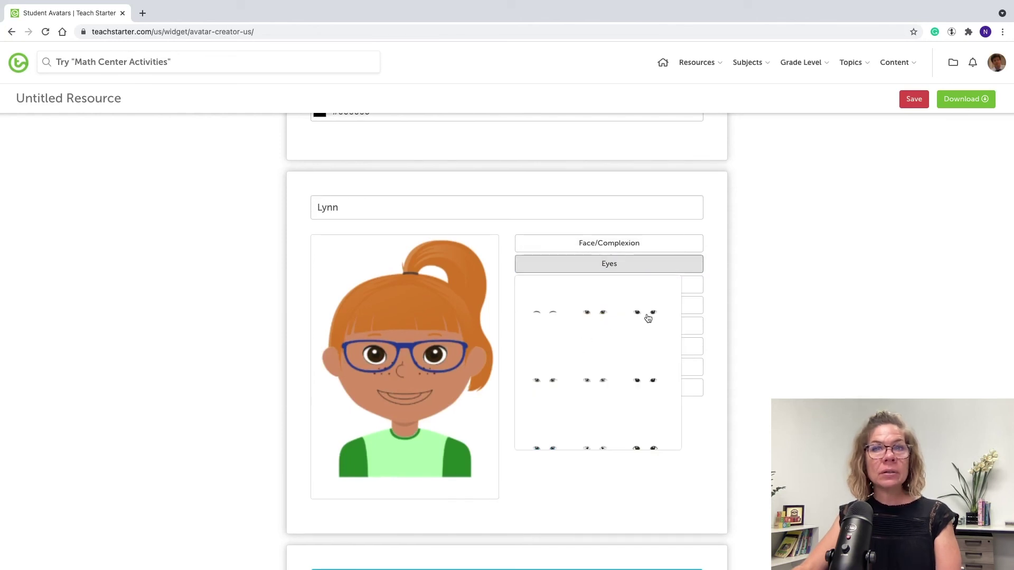
{"action": "left_click", "coordinate": [655, 383]}
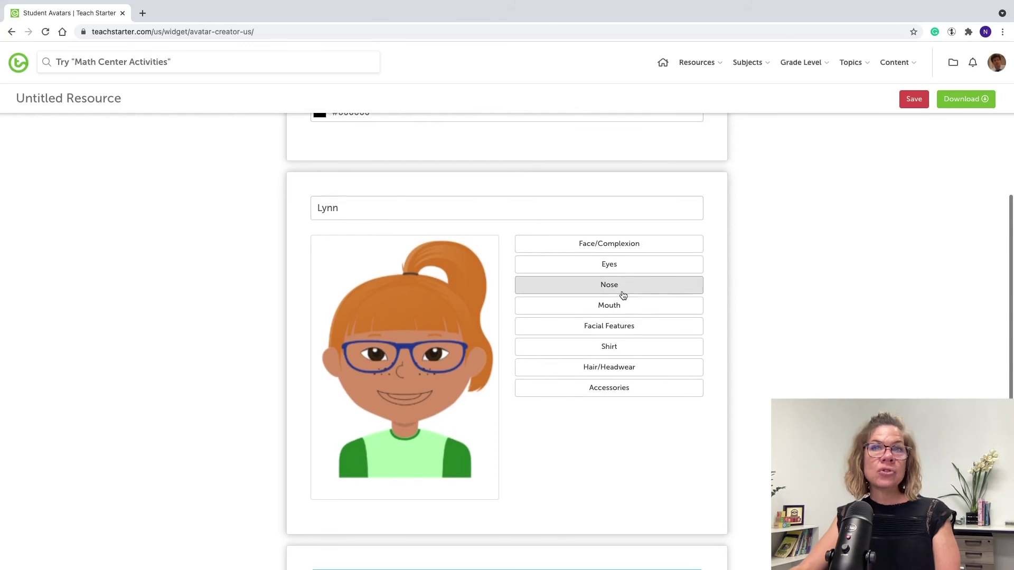
{"action": "left_click", "coordinate": [613, 312]}
{"action": "left_click", "coordinate": [649, 373]}
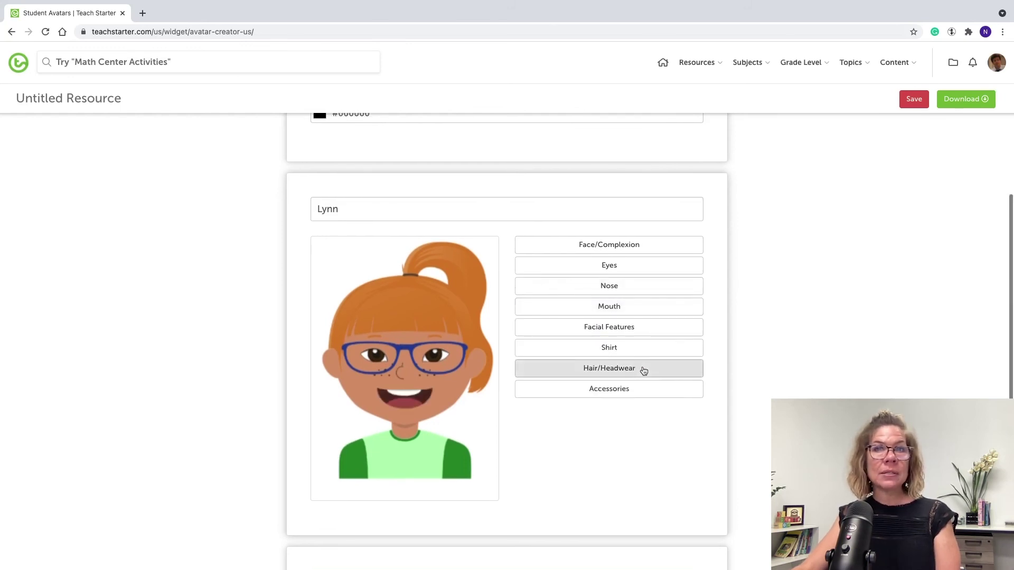
Dress the avatar in the yellow shirt and change its hair to black pigtails with bangs.
{"action": "left_click", "coordinate": [632, 352]}
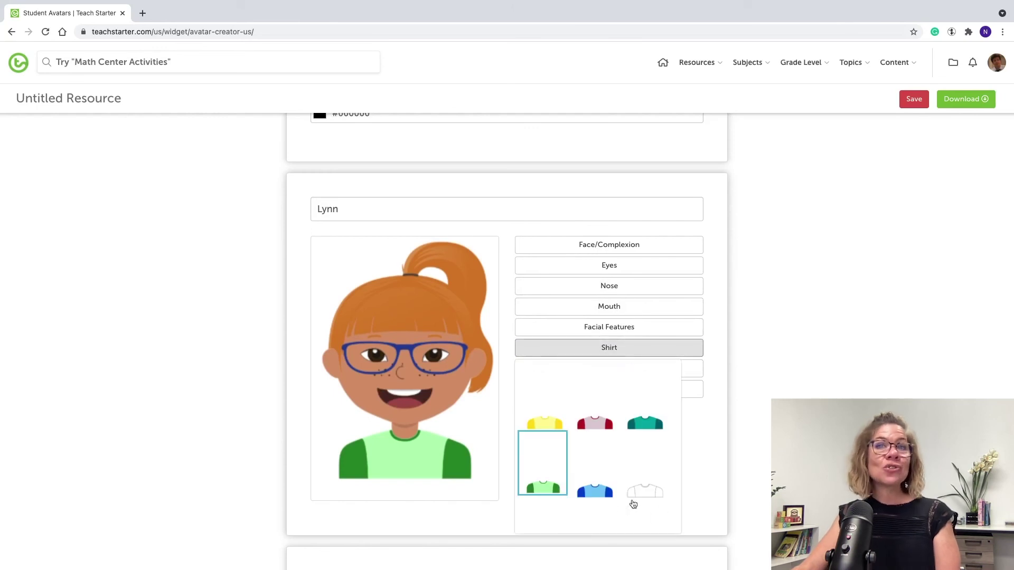
{"action": "left_click", "coordinate": [562, 424]}
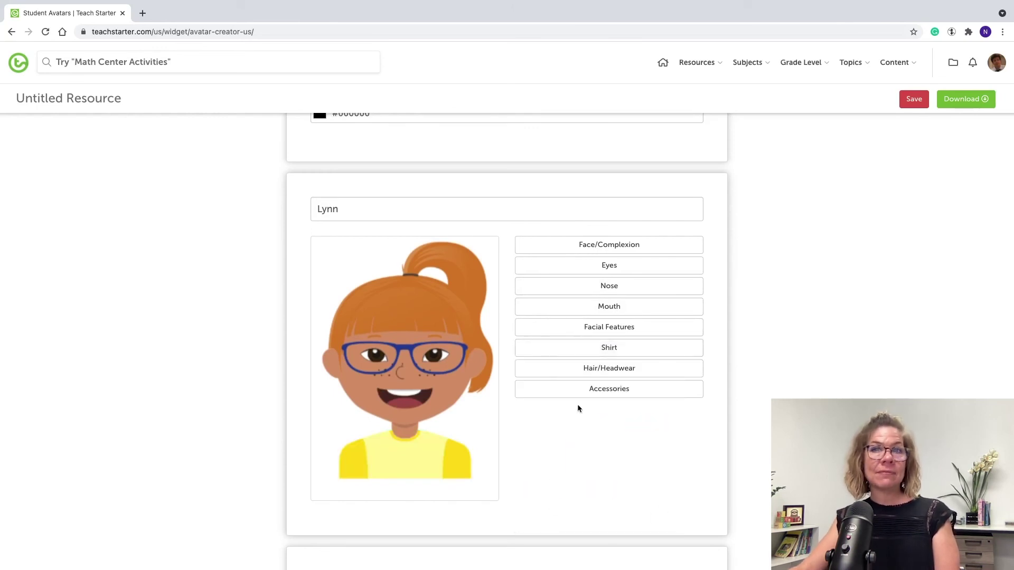
{"action": "left_click", "coordinate": [637, 368]}
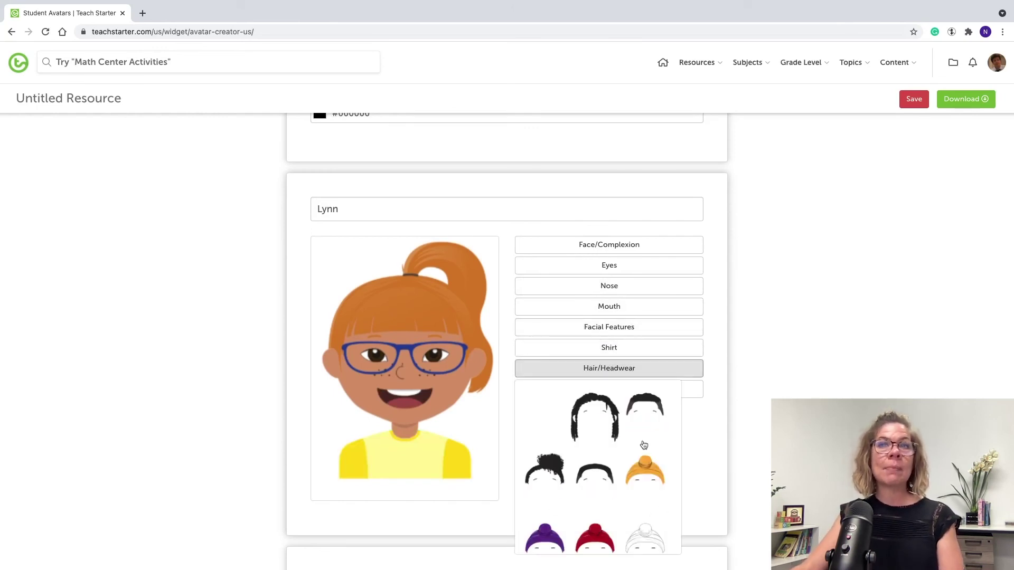
{"action": "scroll", "coordinate": [642, 445], "scroll_direction": "down", "scroll_amount": 4}
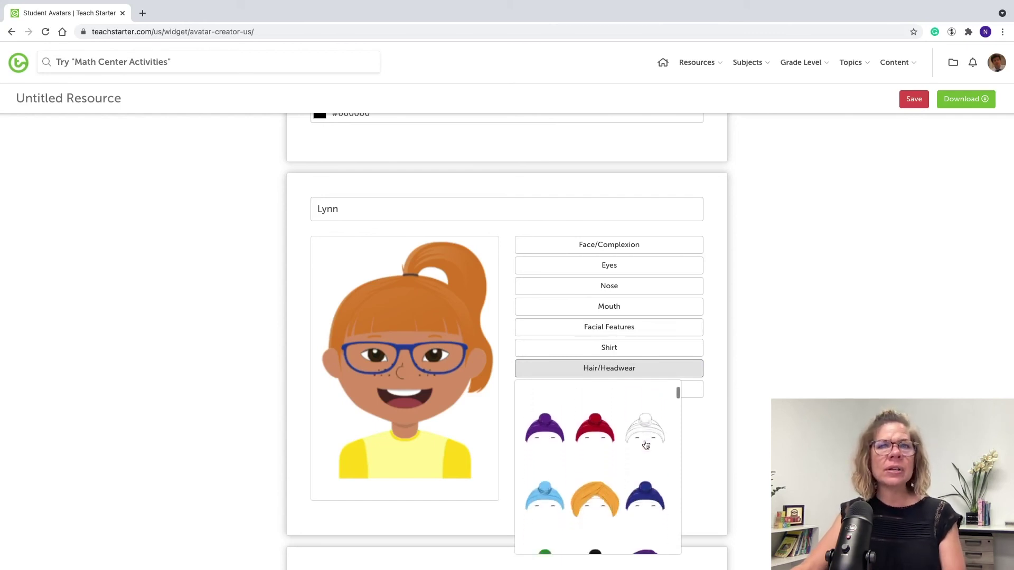
{"action": "scroll", "coordinate": [603, 441], "scroll_direction": "down", "scroll_amount": 3}
{"action": "scroll", "coordinate": [603, 441], "scroll_direction": "down", "scroll_amount": 8}
{"action": "scroll", "coordinate": [604, 442], "scroll_direction": "up", "scroll_amount": 2}
{"action": "left_click", "coordinate": [603, 432]}
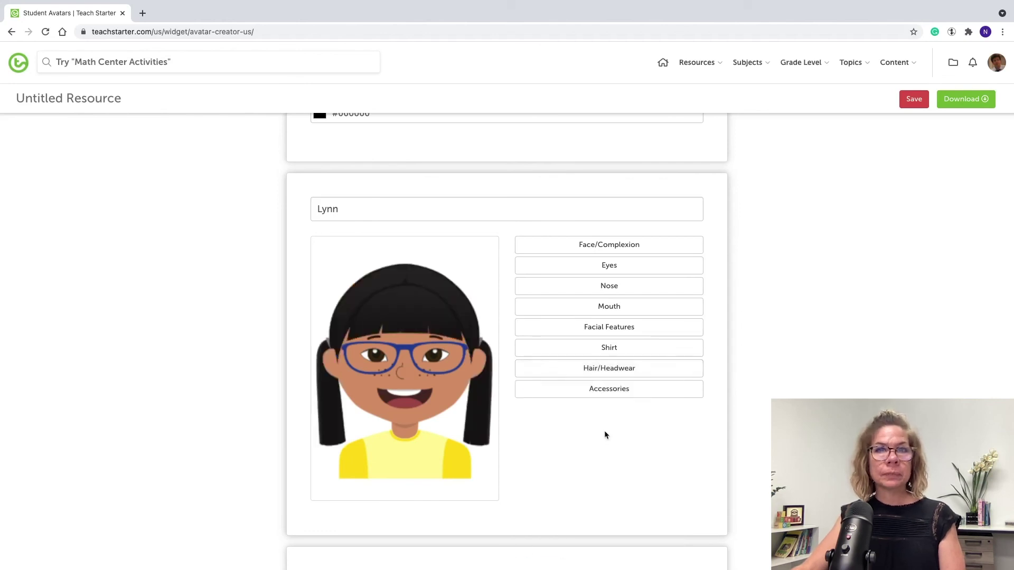
Browse the avatar's accessories and try the purple-framed glasses.
{"action": "left_click", "coordinate": [618, 395]}
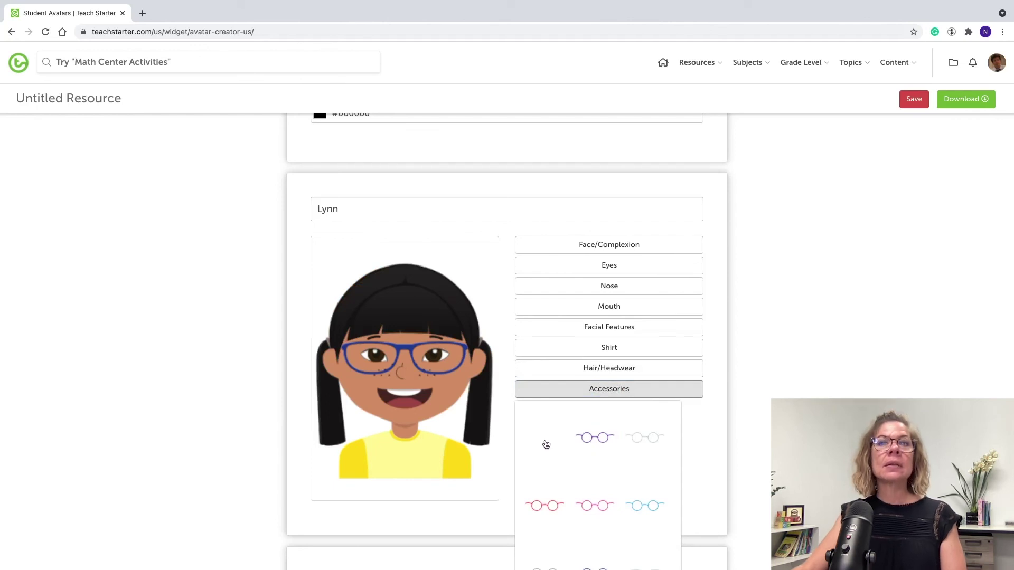
{"action": "scroll", "coordinate": [592, 461], "scroll_direction": "down", "scroll_amount": 5}
{"action": "scroll", "coordinate": [594, 461], "scroll_direction": "up", "scroll_amount": 10}
{"action": "scroll", "coordinate": [595, 457], "scroll_direction": "down", "scroll_amount": 5}
{"action": "scroll", "coordinate": [596, 459], "scroll_direction": "down", "scroll_amount": 5}
{"action": "scroll", "coordinate": [573, 457], "scroll_direction": "up", "scroll_amount": 1}
{"action": "left_click", "coordinate": [573, 458]}
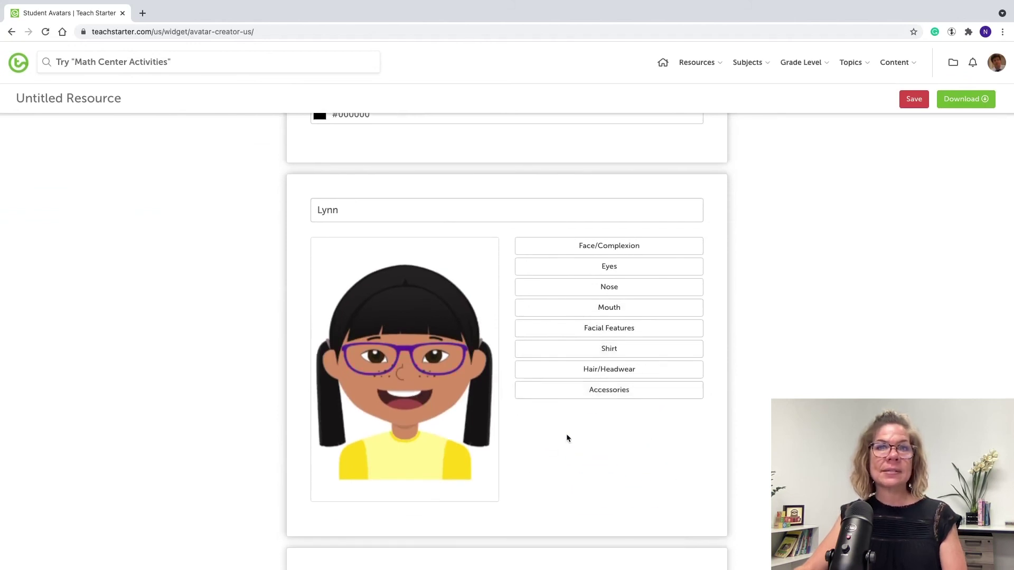
Remove the avatar's glasses by choosing the empty accessory option.
{"action": "left_click", "coordinate": [594, 396]}
{"action": "scroll", "coordinate": [572, 469], "scroll_direction": "up", "scroll_amount": 3}
{"action": "scroll", "coordinate": [573, 467], "scroll_direction": "up", "scroll_amount": 5}
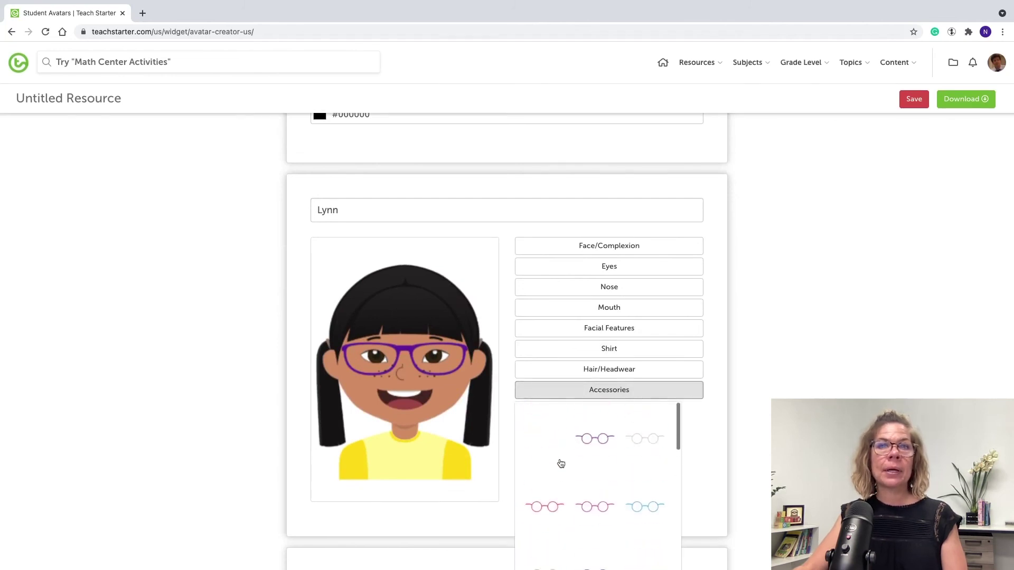
{"action": "left_click", "coordinate": [541, 449]}
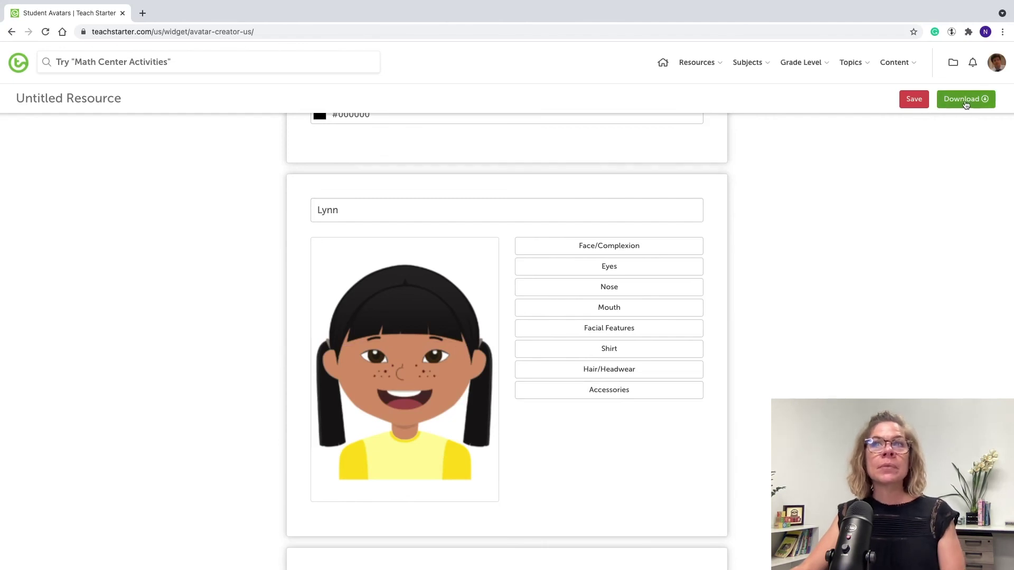
Add another avatar to the sheet below the first one.
{"action": "scroll", "coordinate": [726, 294], "scroll_direction": "down", "scroll_amount": 5}
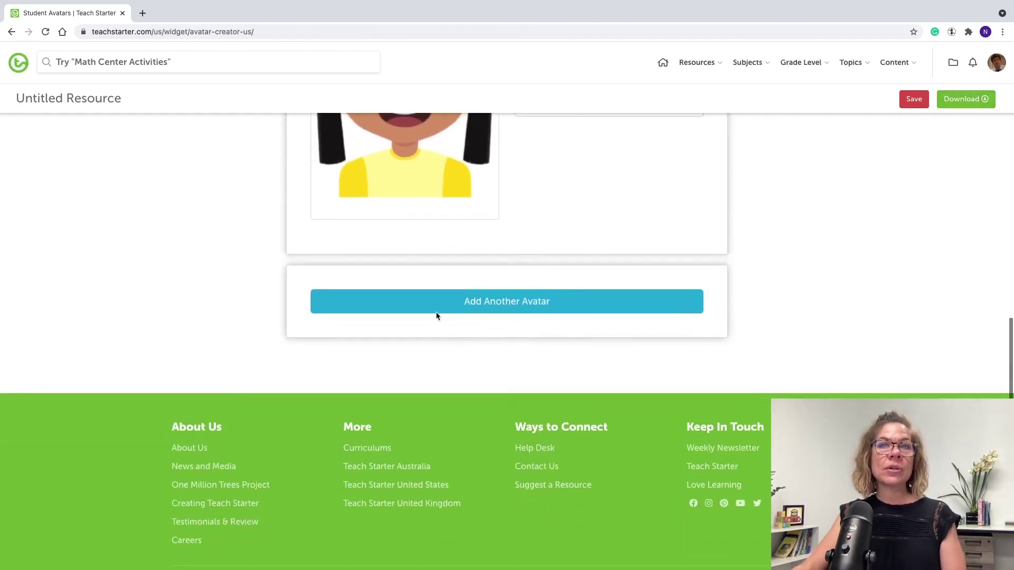
{"action": "left_click", "coordinate": [526, 305]}
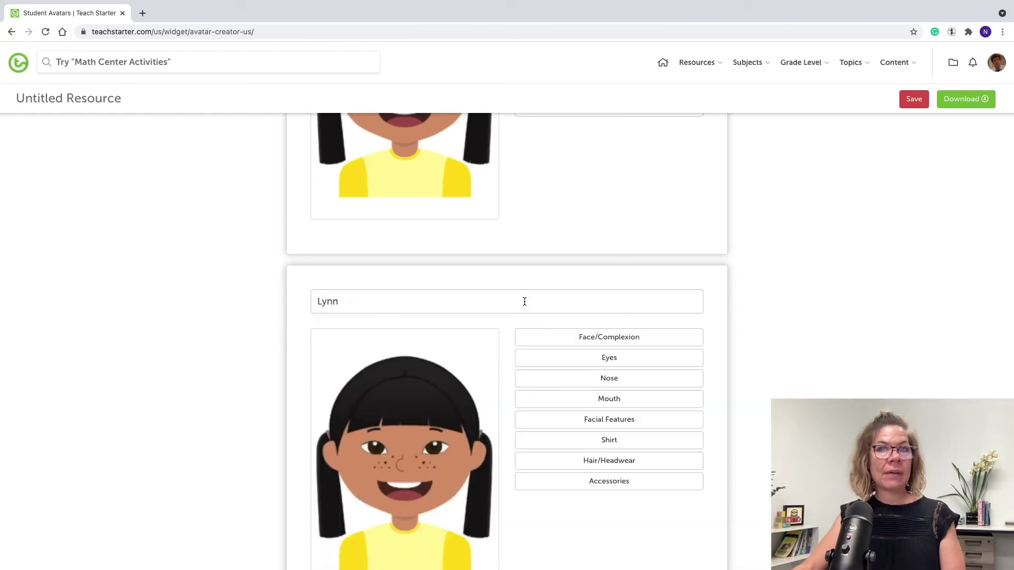
Download the avatar sheet and open the resulting PDF.
{"action": "scroll", "coordinate": [530, 306], "scroll_direction": "up", "scroll_amount": 4}
{"action": "scroll", "coordinate": [541, 309], "scroll_direction": "up", "scroll_amount": 3}
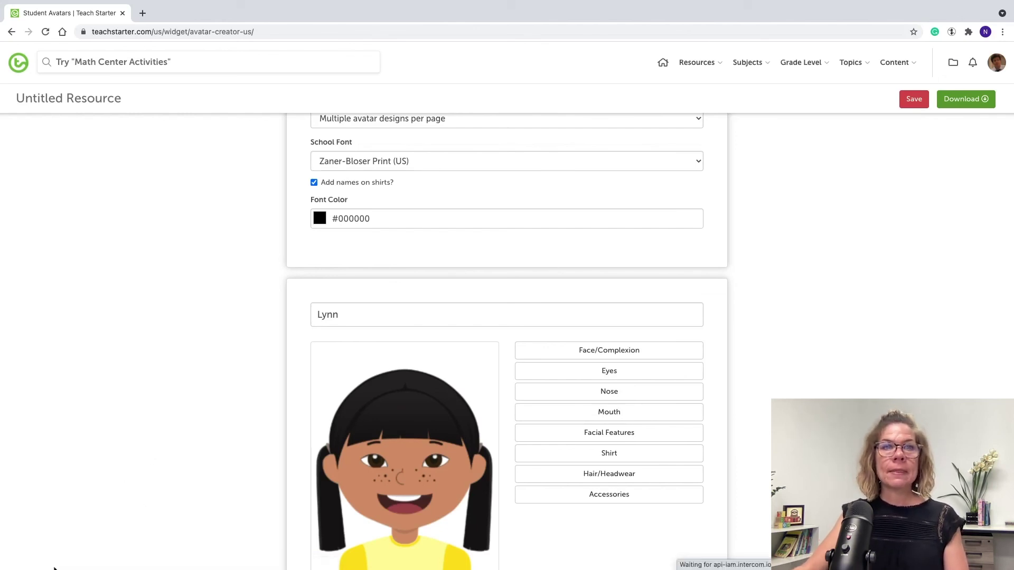
{"action": "scroll", "coordinate": [74, 553], "scroll_direction": "up", "scroll_amount": 1}
{"action": "scroll", "coordinate": [73, 553], "scroll_direction": "up", "scroll_amount": 1}
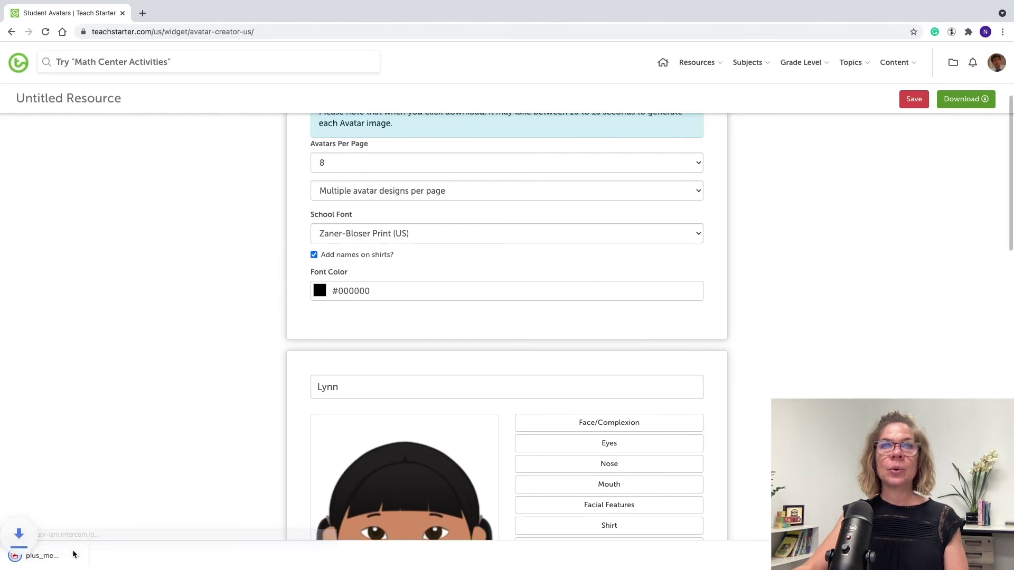
{"action": "left_click", "coordinate": [33, 564]}
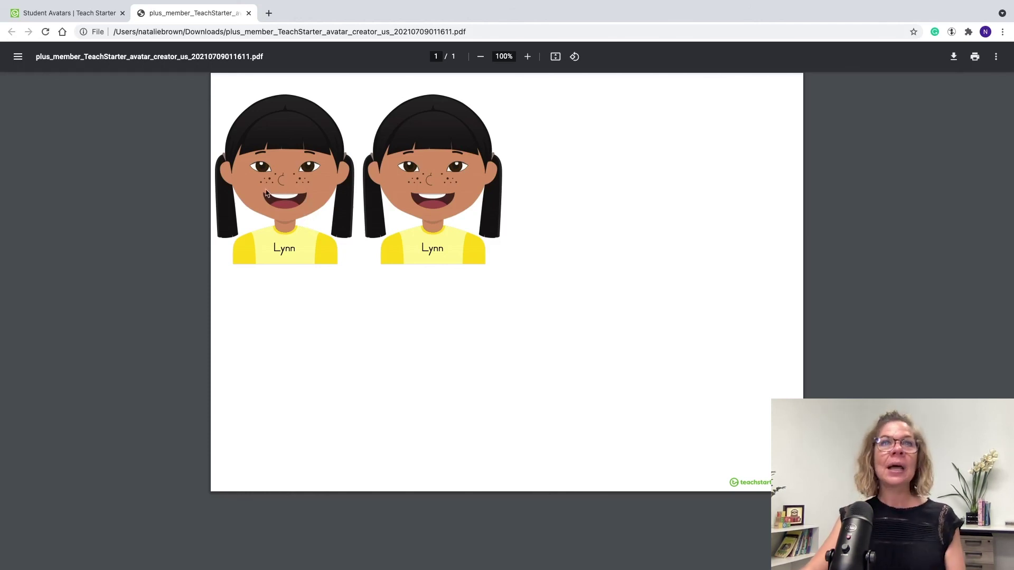
Close the avatar PDF and open the Base-10 Flashcards generator from the classroom widgets page.
{"action": "left_click", "coordinate": [249, 12]}
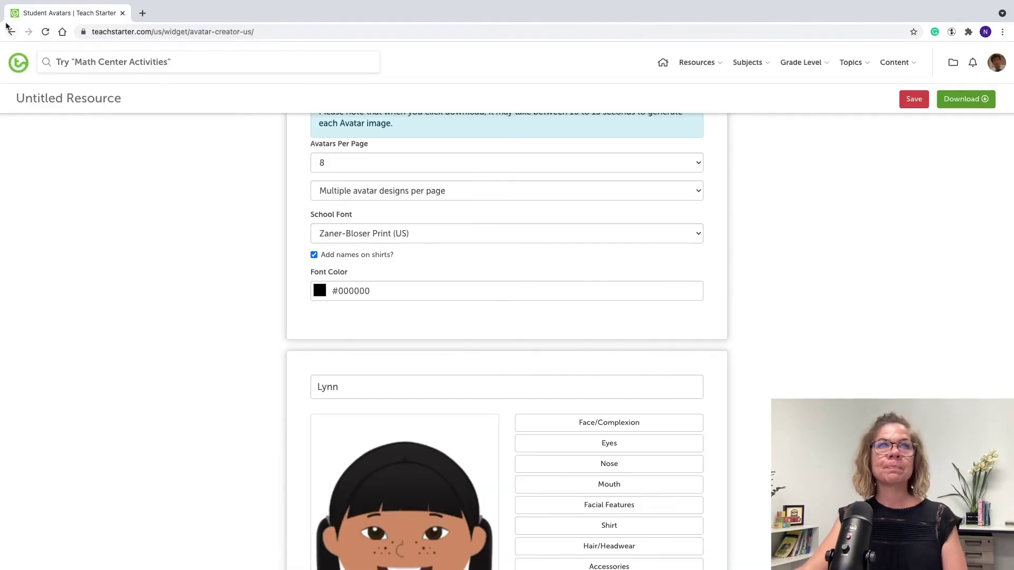
{"action": "left_click", "coordinate": [11, 32]}
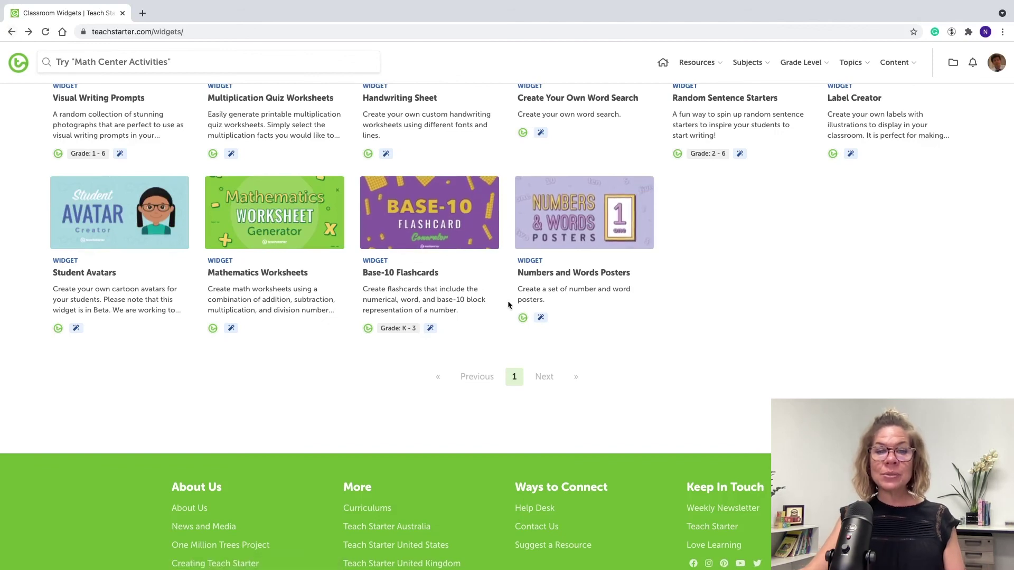
{"action": "left_click", "coordinate": [403, 275]}
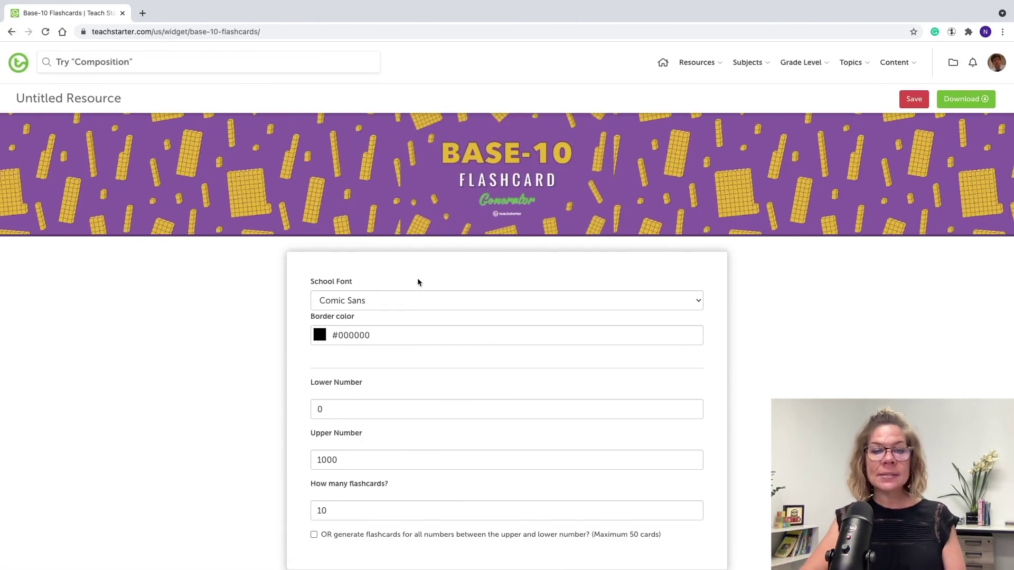
Set the flashcards' school font to Zaner-Bloser Print (US).
{"action": "scroll", "coordinate": [442, 320], "scroll_direction": "down", "scroll_amount": 1}
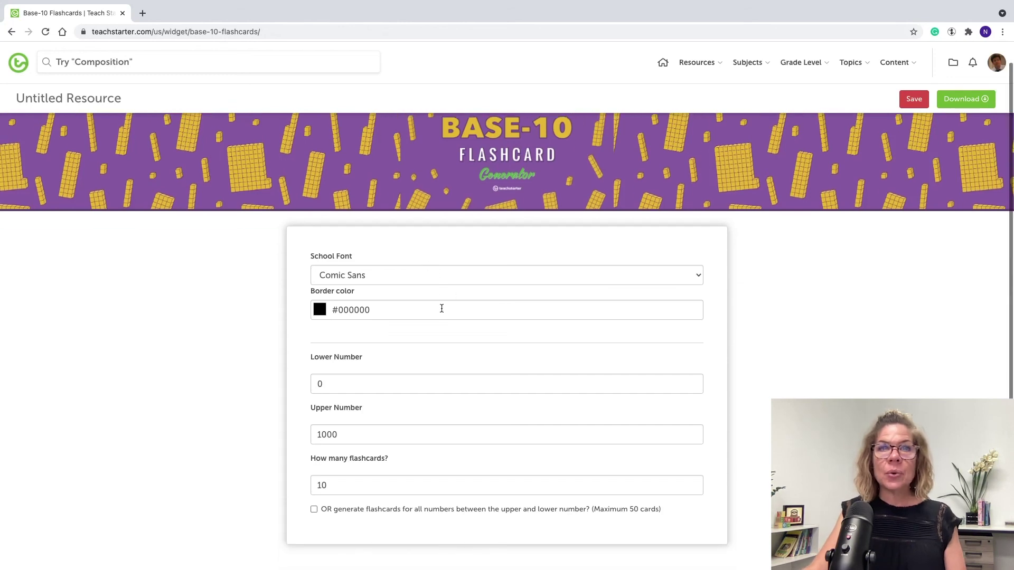
{"action": "left_click", "coordinate": [475, 275]}
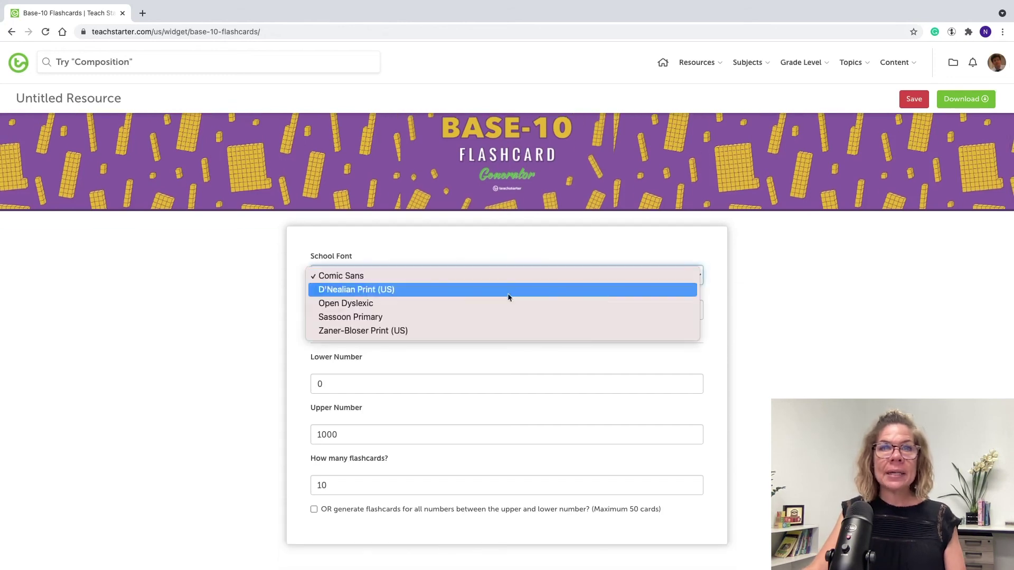
{"action": "left_click", "coordinate": [389, 331]}
Set the flashcards' number range to a lower number of 100 and an upper number of 500.
{"action": "scroll", "coordinate": [467, 290], "scroll_direction": "down", "scroll_amount": 1}
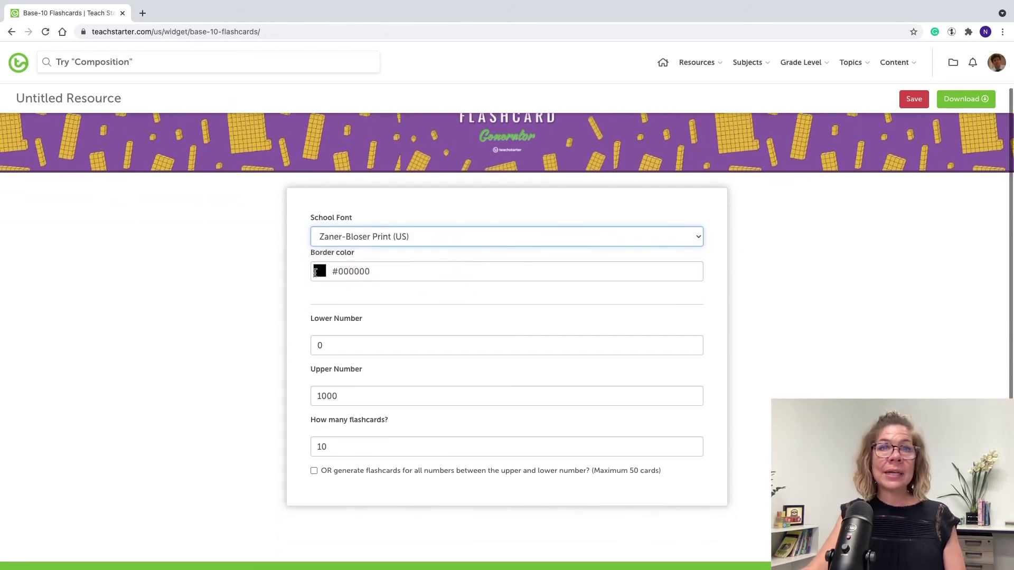
{"action": "scroll", "coordinate": [479, 287], "scroll_direction": "down", "scroll_amount": 2}
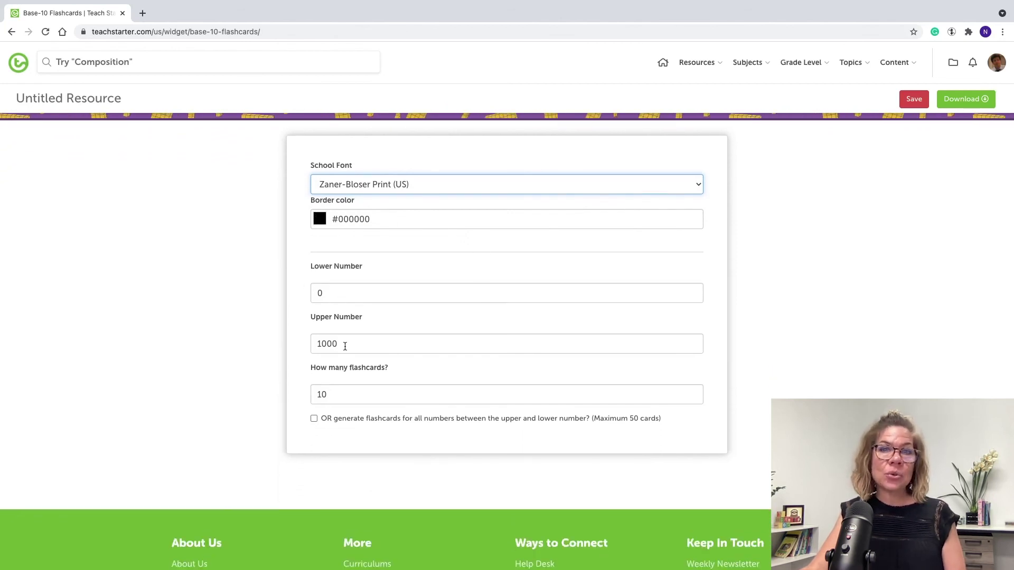
{"action": "left_click_drag", "start_coordinate": [334, 298], "coordinate": [311, 296]}
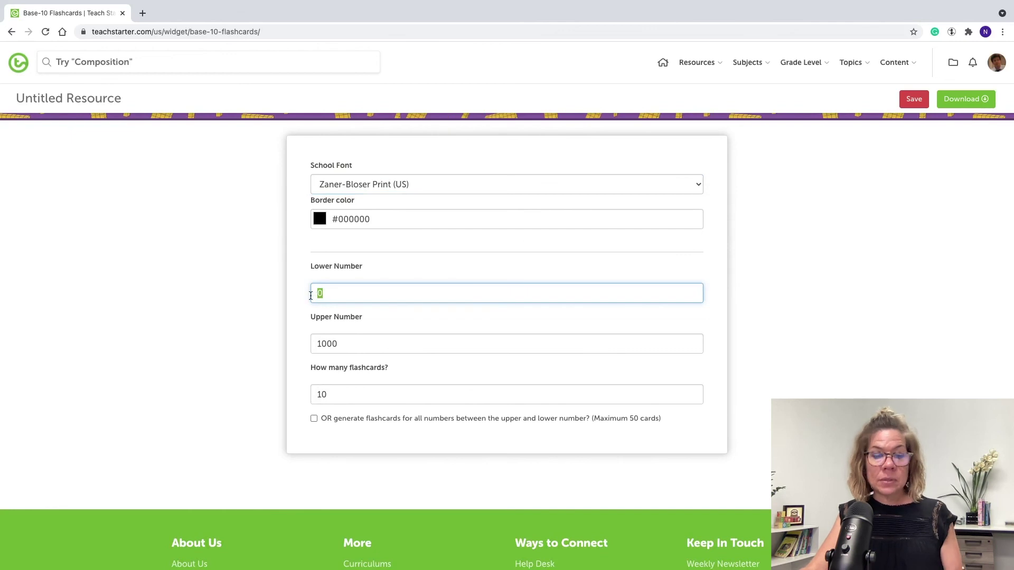
{"action": "type", "text": "100"}
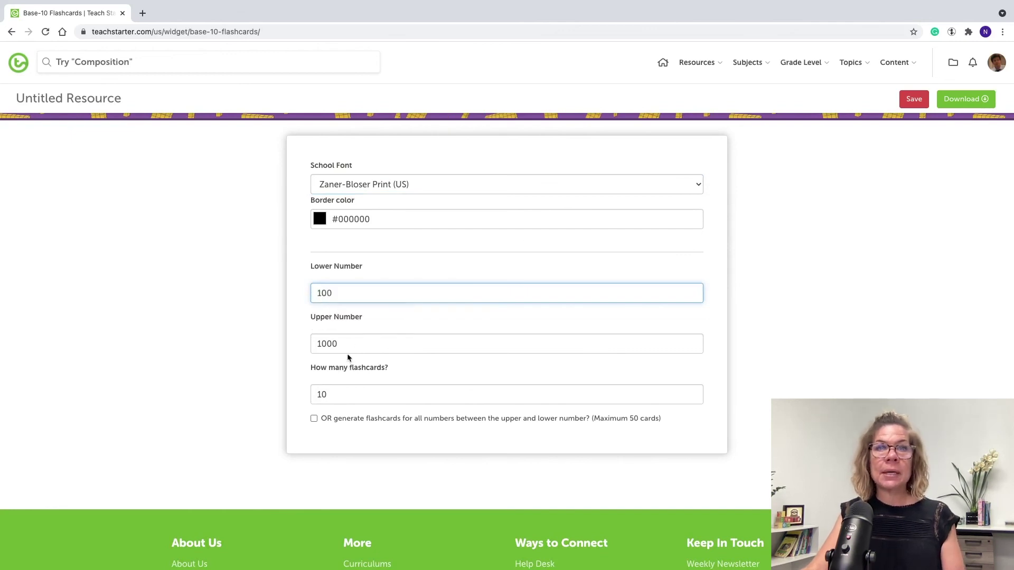
{"action": "left_click_drag", "start_coordinate": [343, 346], "coordinate": [314, 344]}
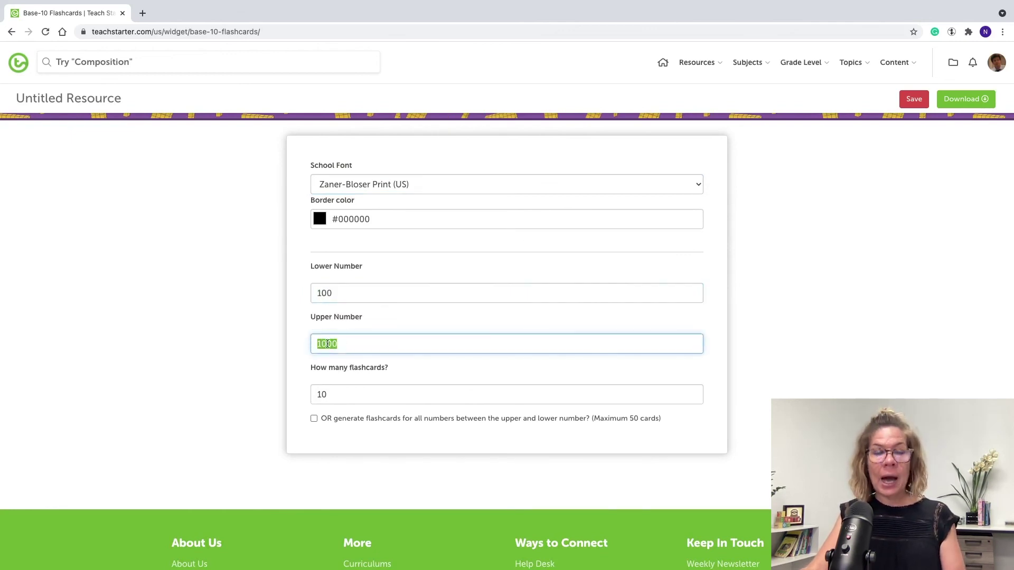
{"action": "type", "text": "500"}
{"action": "left_click", "coordinate": [829, 324]}
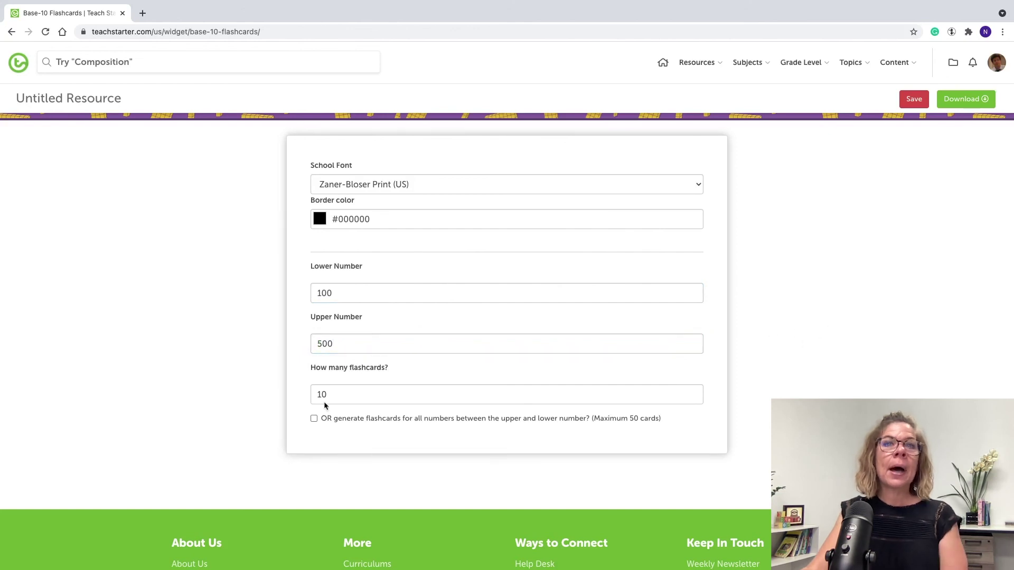
Set the number of flashcards to 20 and download the Base-10 flashcard set.
{"action": "left_click_drag", "start_coordinate": [342, 394], "coordinate": [319, 394]}
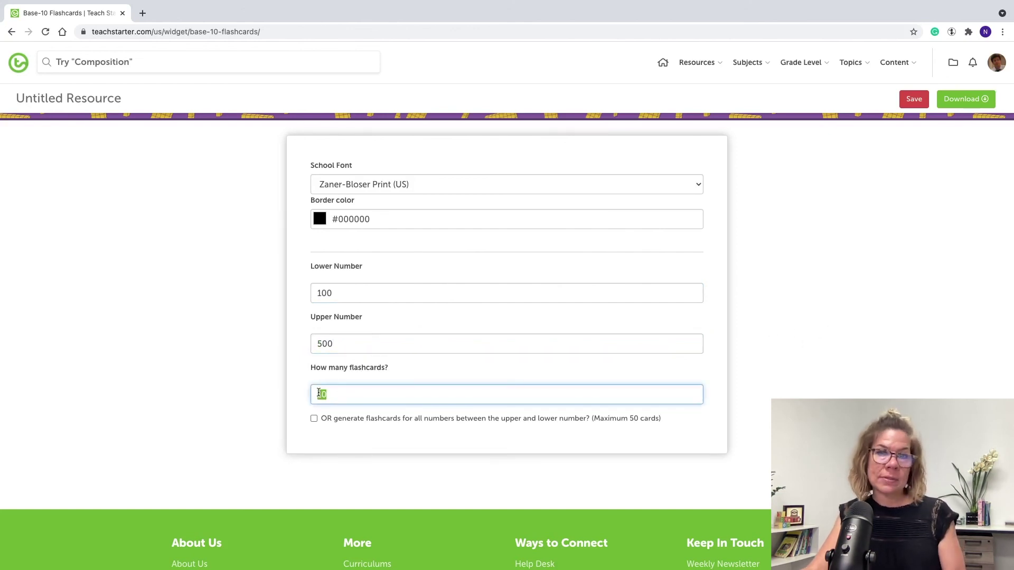
{"action": "type", "text": "20"}
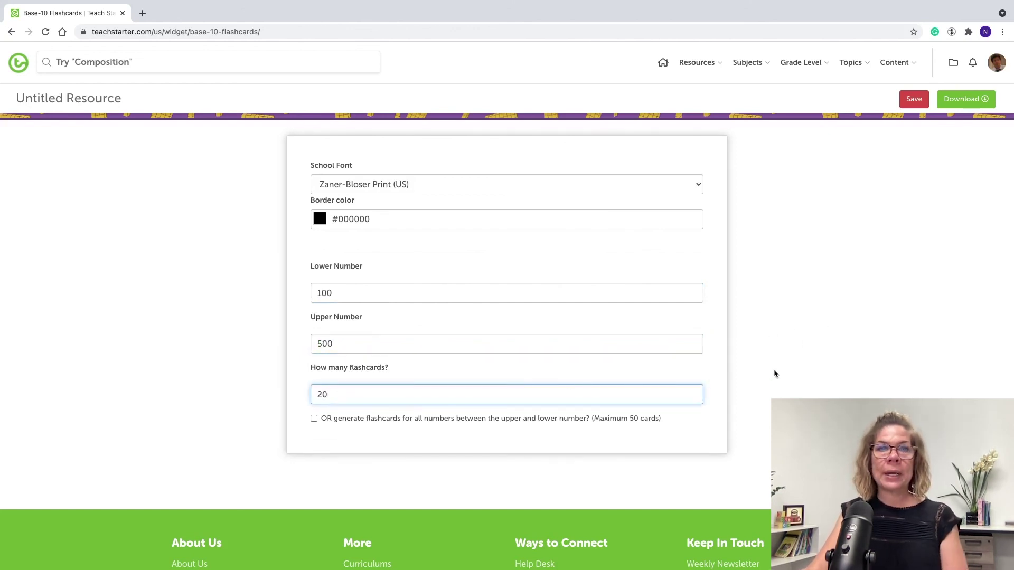
{"action": "scroll", "coordinate": [615, 421], "scroll_direction": "up", "scroll_amount": 3}
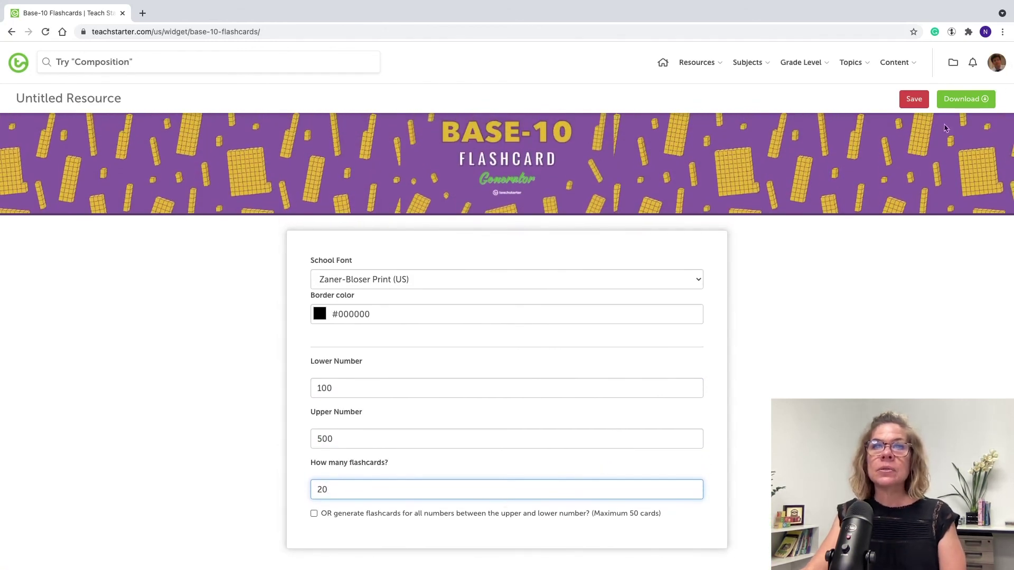
{"action": "scroll", "coordinate": [649, 315], "scroll_direction": "down", "scroll_amount": 2}
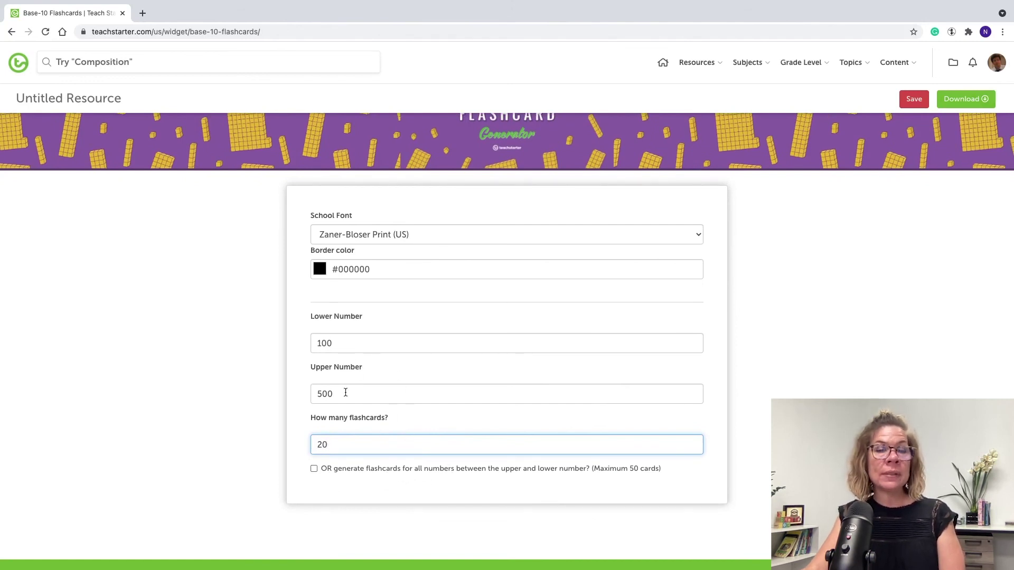
{"action": "left_click", "coordinate": [315, 471]}
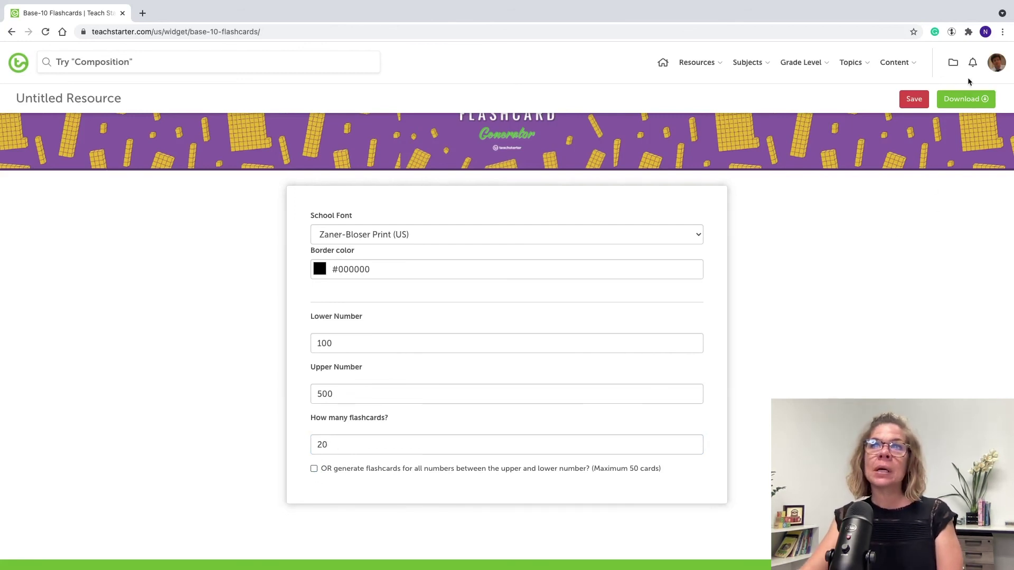
{"action": "left_click", "coordinate": [968, 106]}
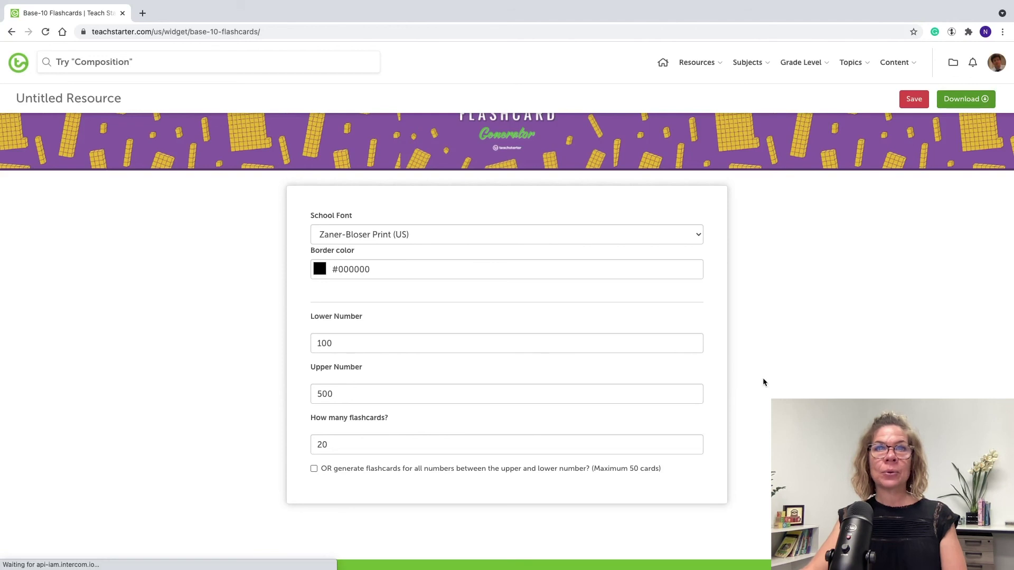